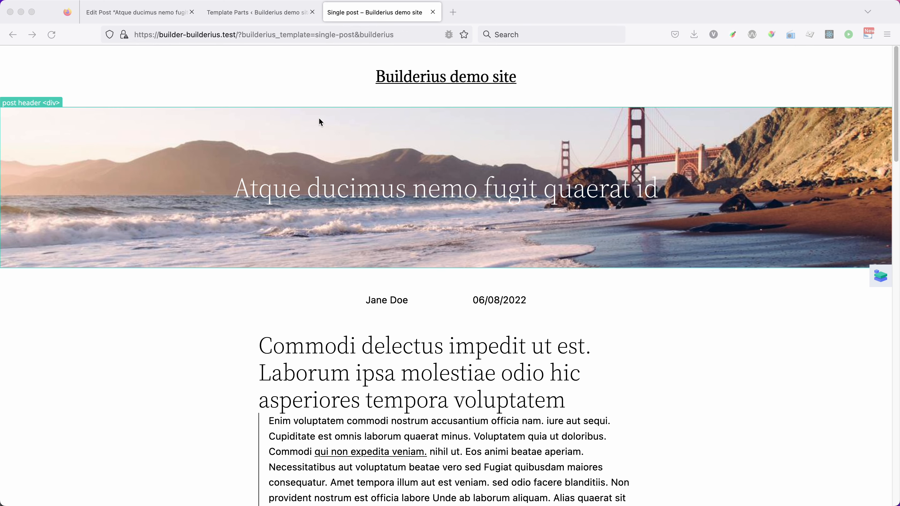
Step: Look over the list of Builderius templates in the WordPress admin and return to the template parts list
click(254, 17)
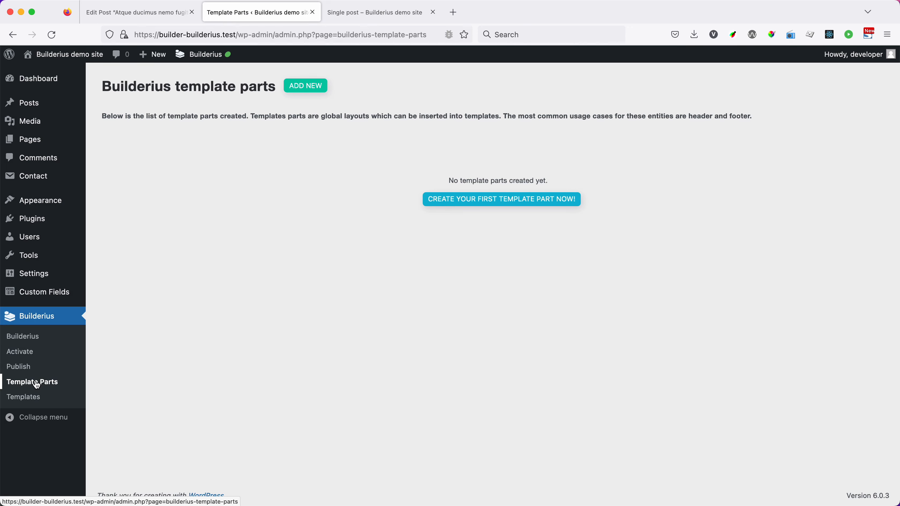
click(25, 399)
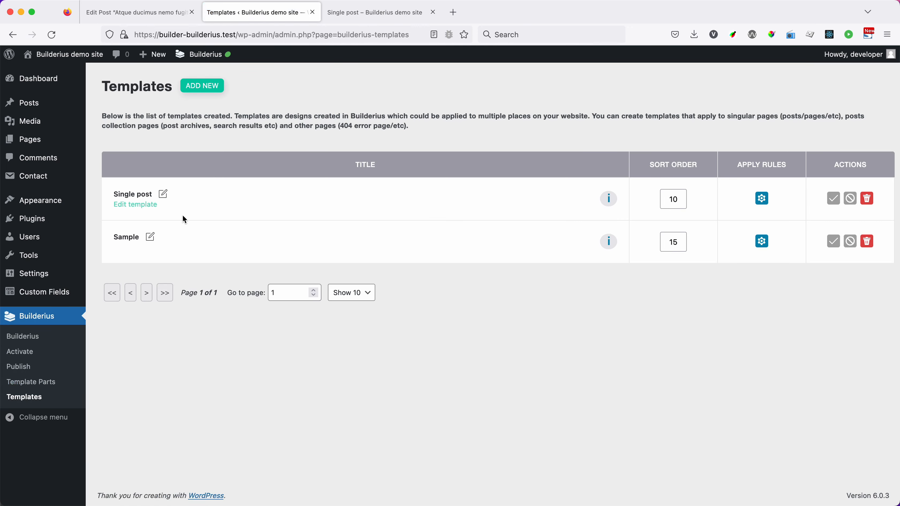
click(49, 382)
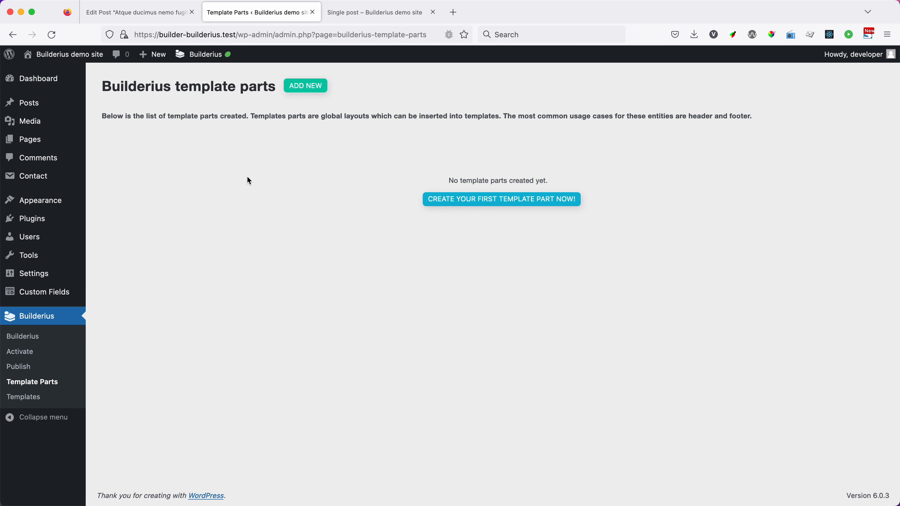
Step: Start creating the first template part and name it Header
click(477, 201)
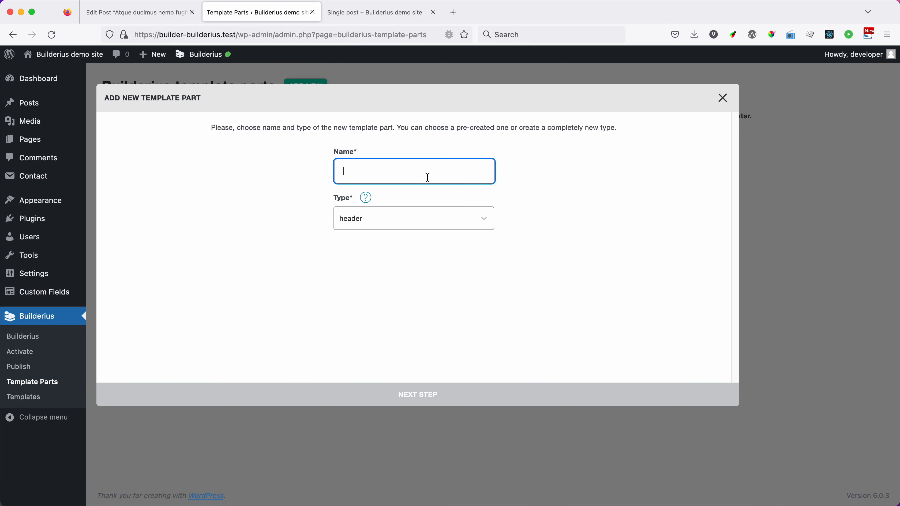
text(Header)
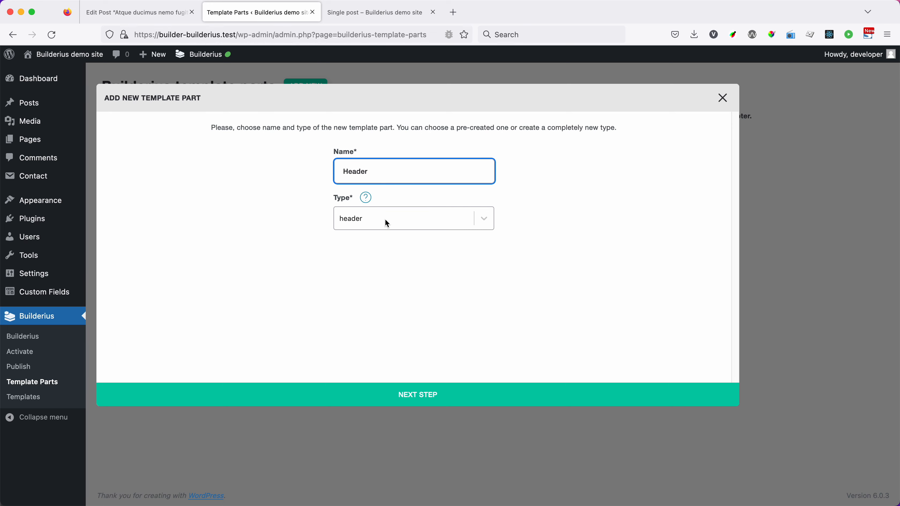
click(364, 226)
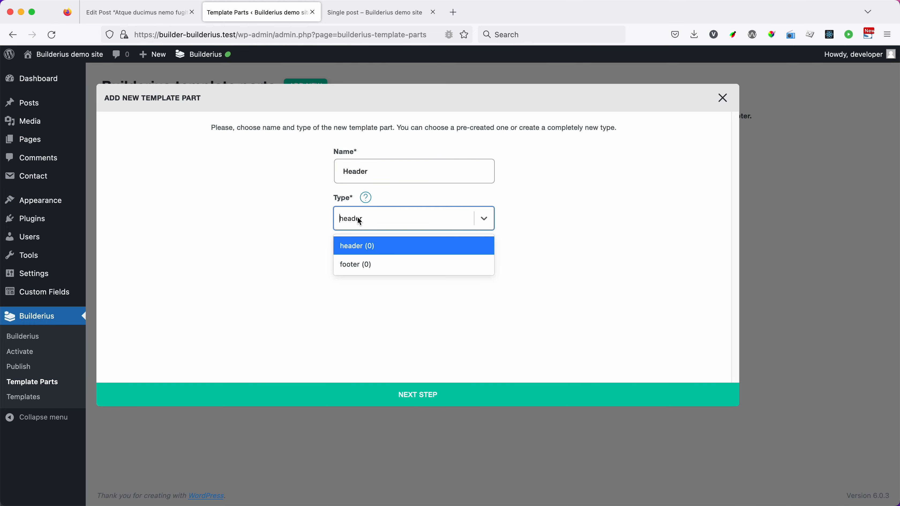
text(s)
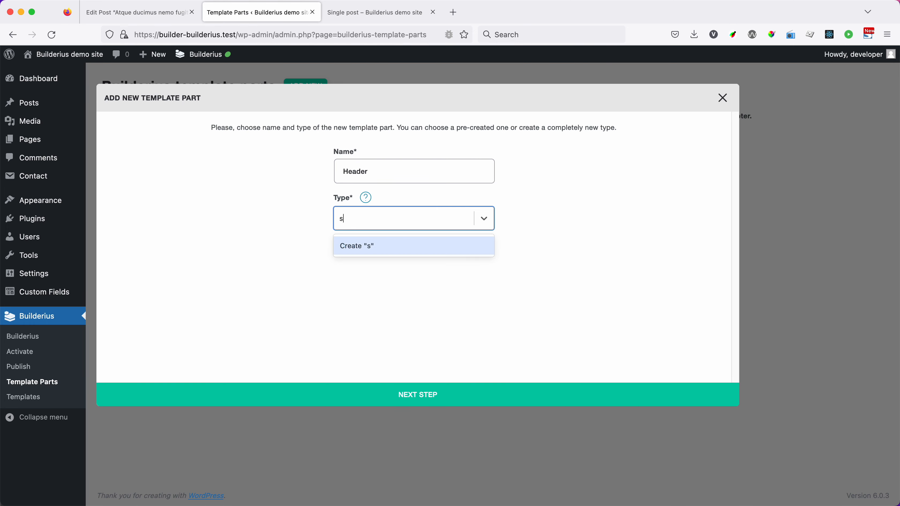
text(ome-type)
key(BackSpace)
key(BackSpace)
key(BackSpace)
key(BackSpace)
key(BackSpace)
key(BackSpace)
key(BackSpace)
key(BackSpace)
key(BackSpace)
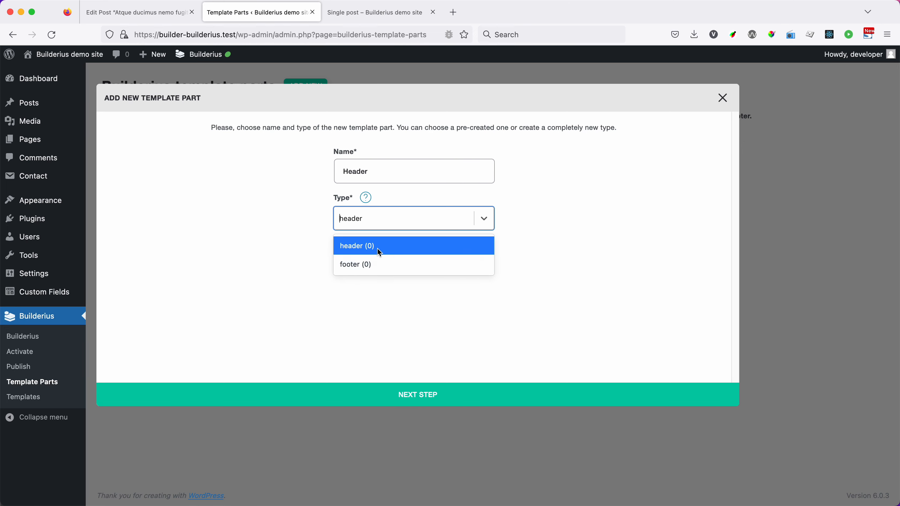
Step: Choose header as the new template part's type and proceed to its apply rules
click(362, 250)
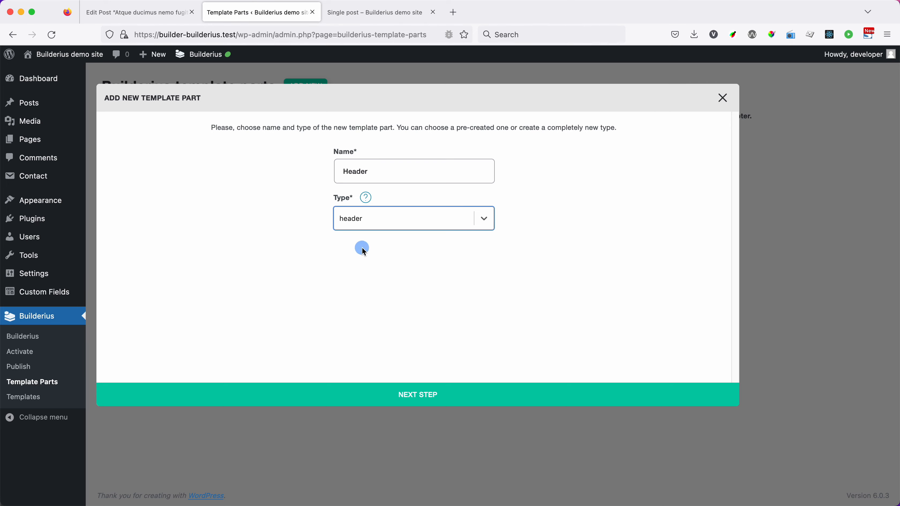
click(417, 396)
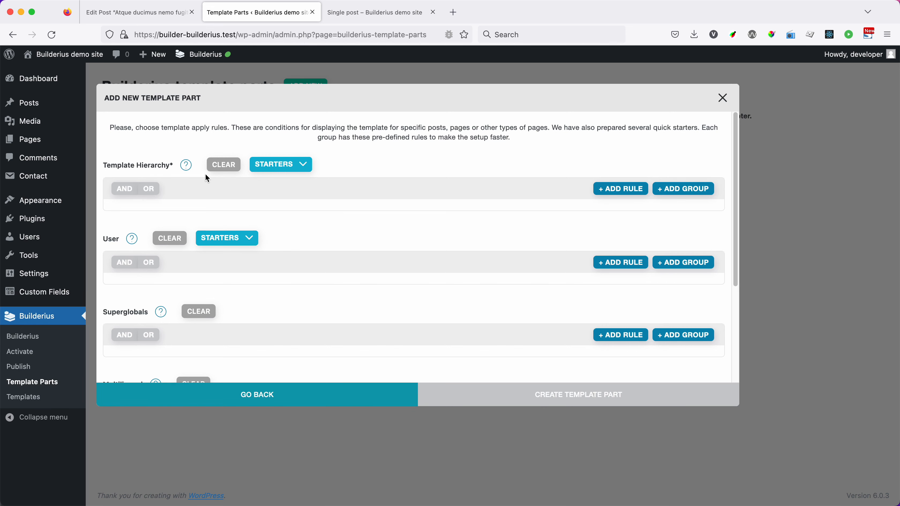
click(604, 189)
click(184, 221)
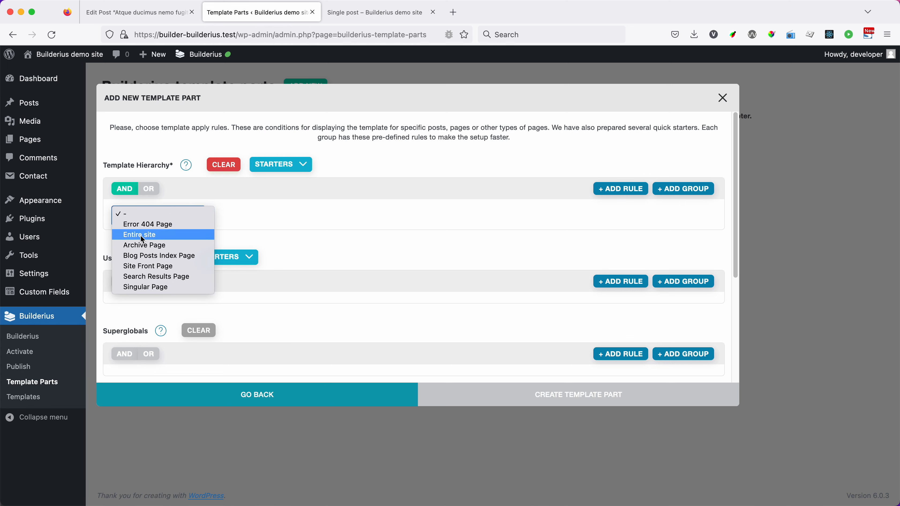
click(155, 245)
click(271, 227)
click(275, 236)
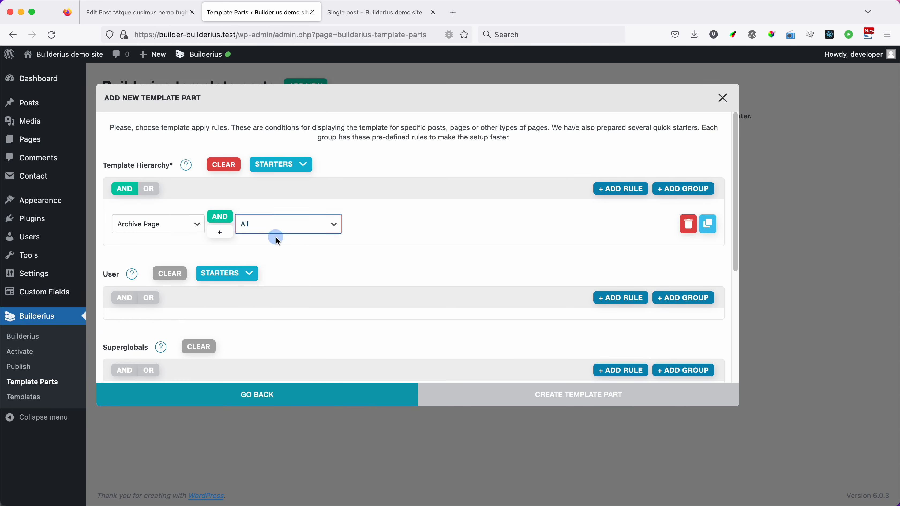
click(204, 226)
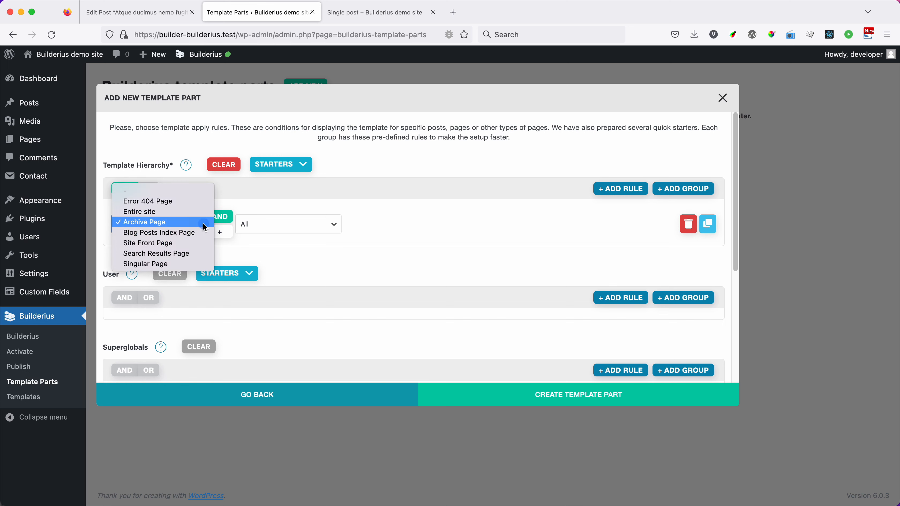
click(188, 264)
click(275, 227)
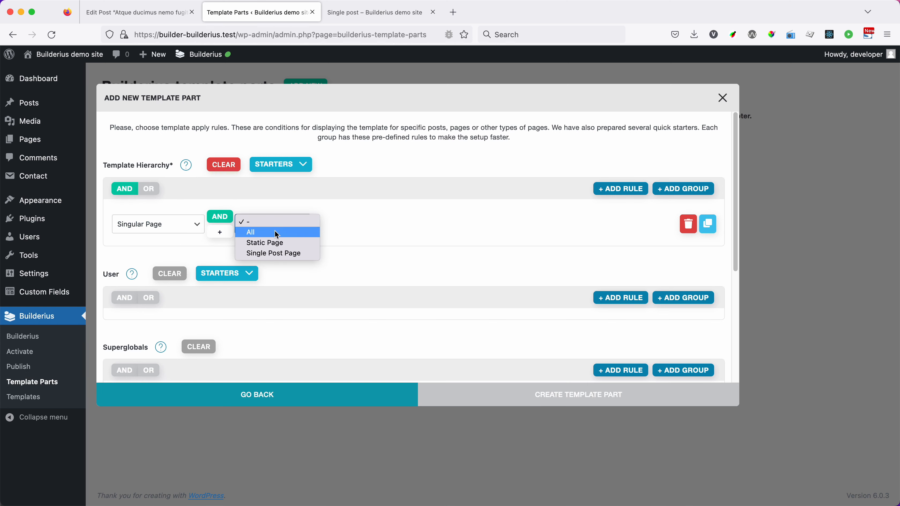
click(277, 234)
click(276, 225)
click(290, 231)
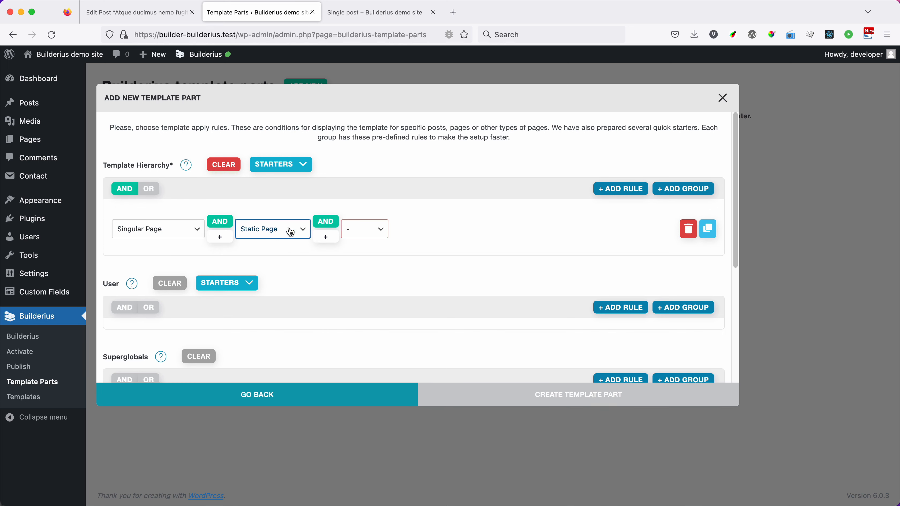
click(354, 229)
click(378, 245)
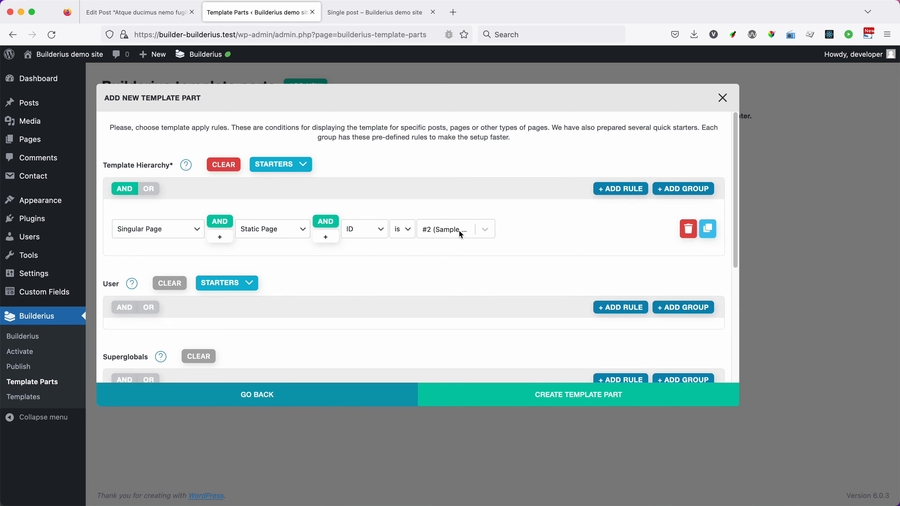
click(224, 165)
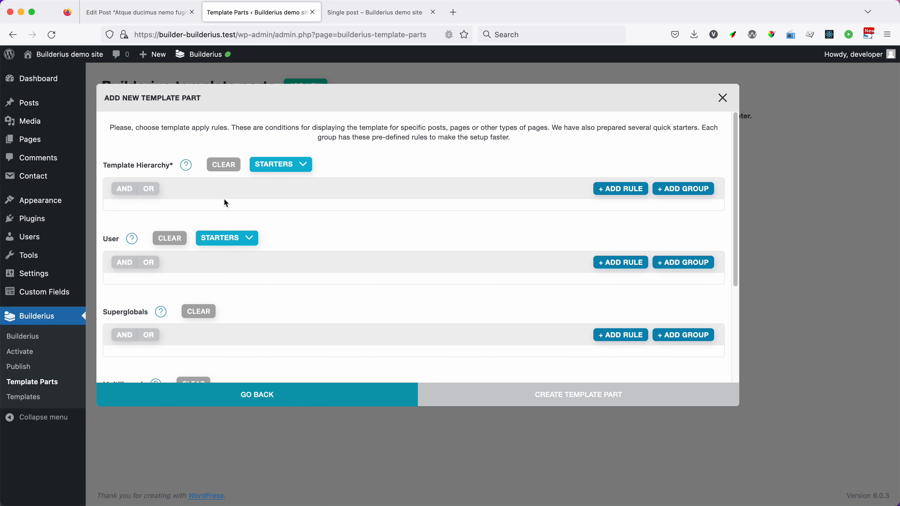
Step: Apply the "Entire site" starter to the template hierarchy rules and create the template part
click(280, 164)
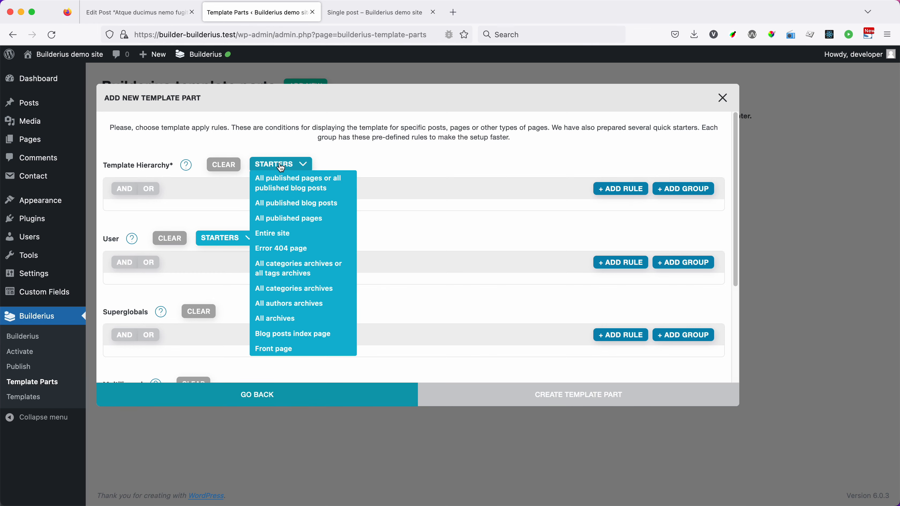
click(280, 233)
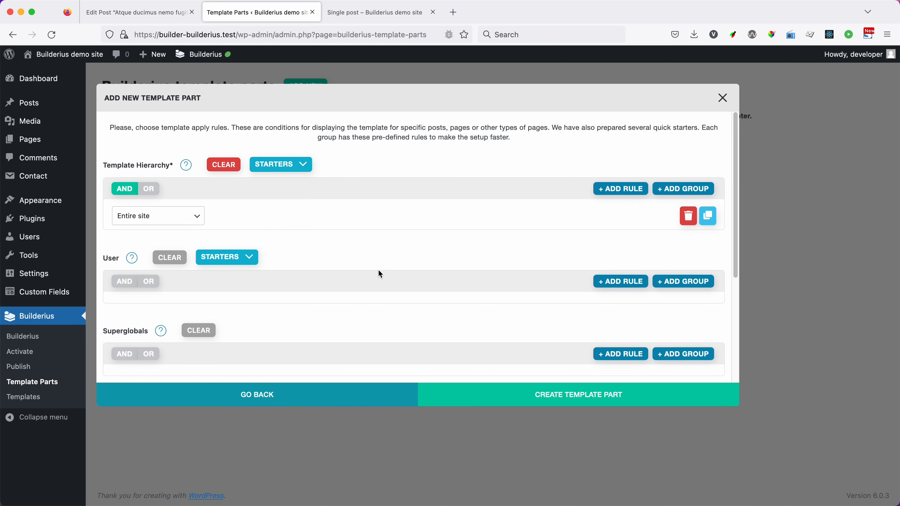
click(552, 392)
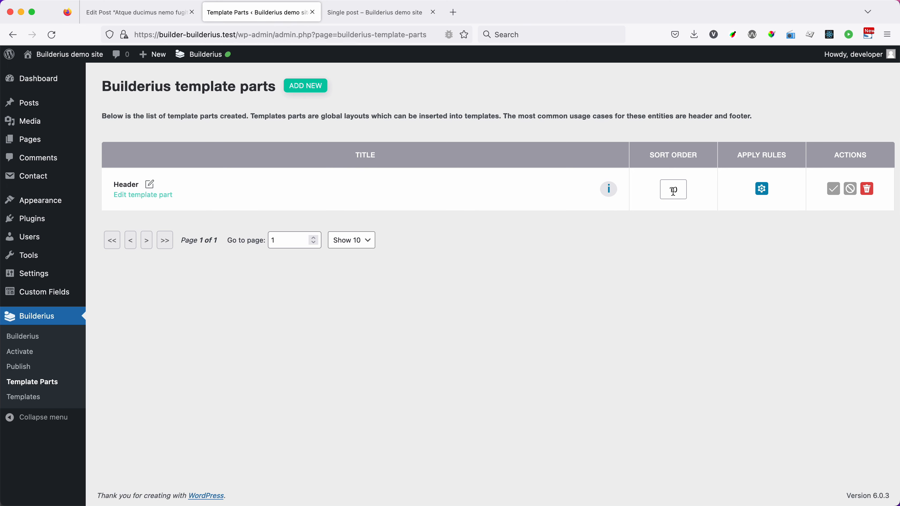
Step: Review the Header template part's apply rules without changing them, and open it for editing with the builder panel expanded
click(763, 189)
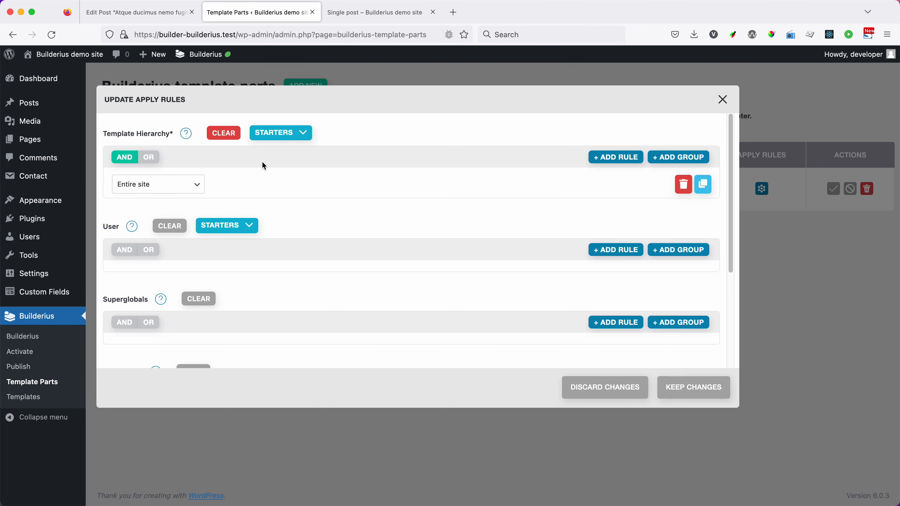
click(723, 100)
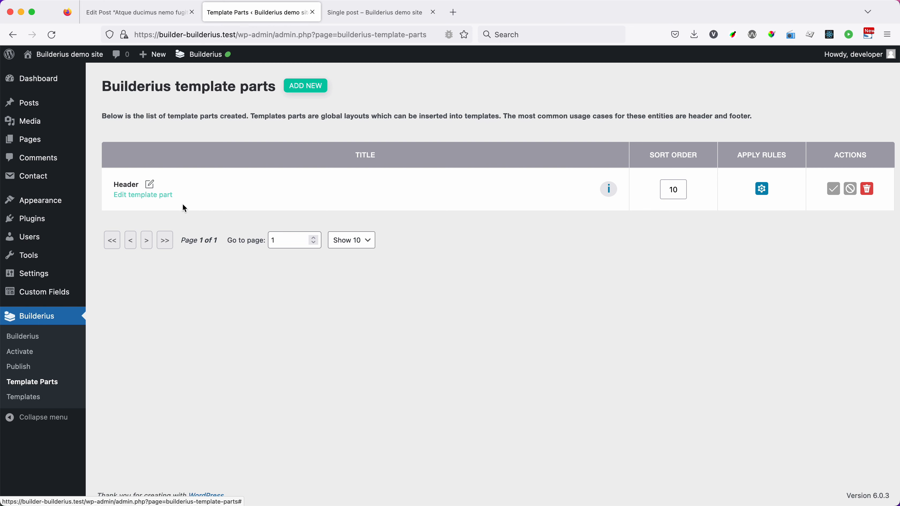
click(131, 197)
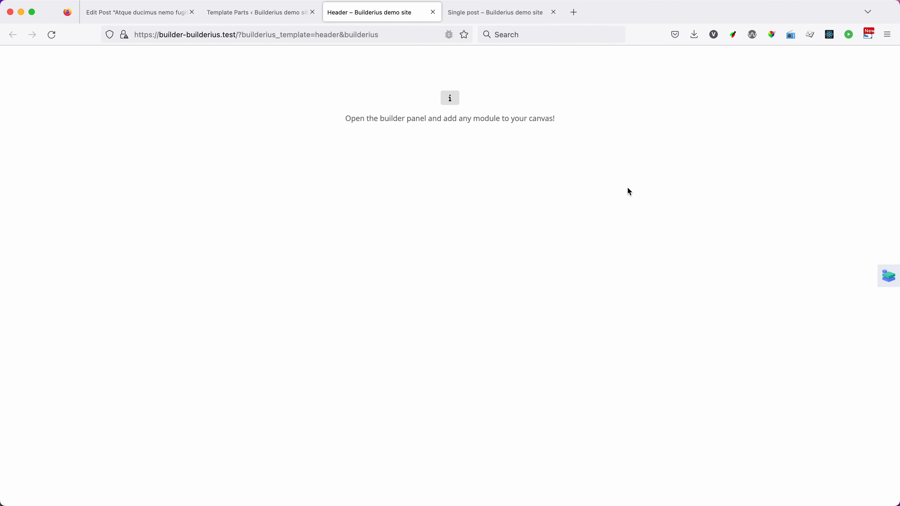
click(889, 276)
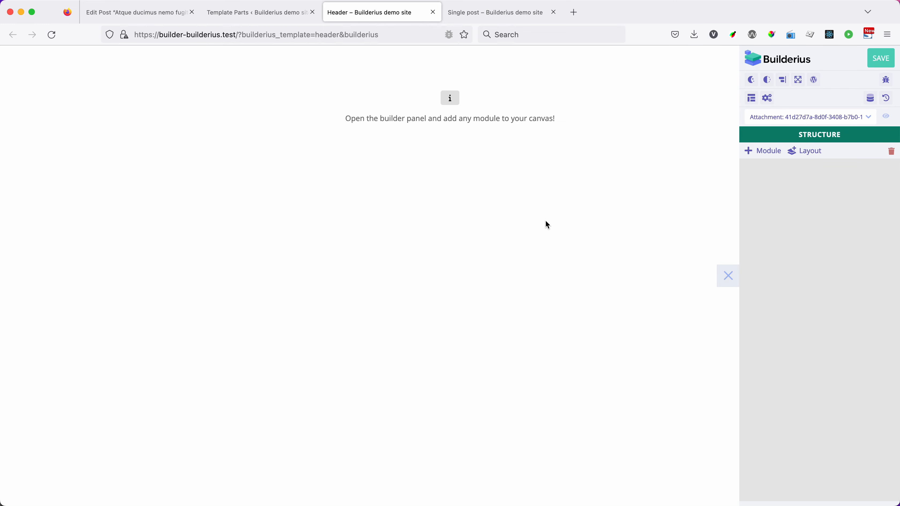
Step: Browse the pages, posts and archives available for previewing the Header template part, without choosing another one
click(811, 117)
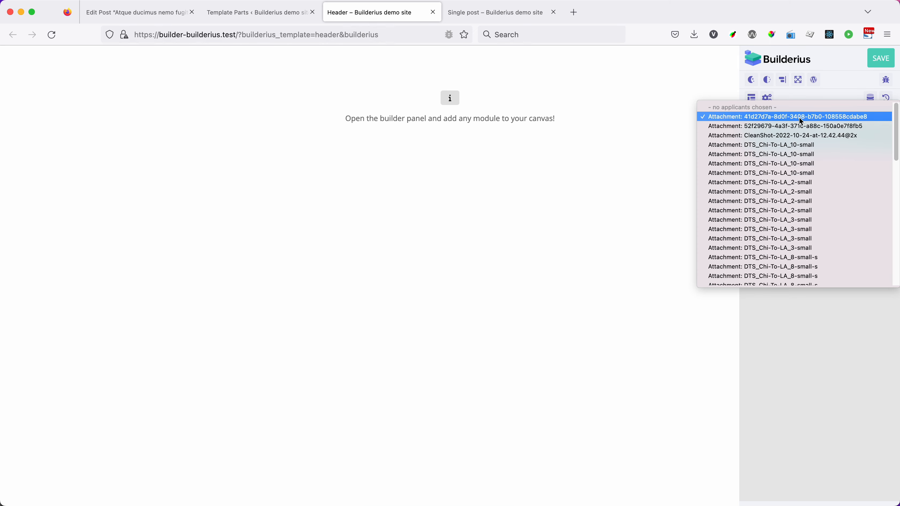
scroll(820, 165, down, 3)
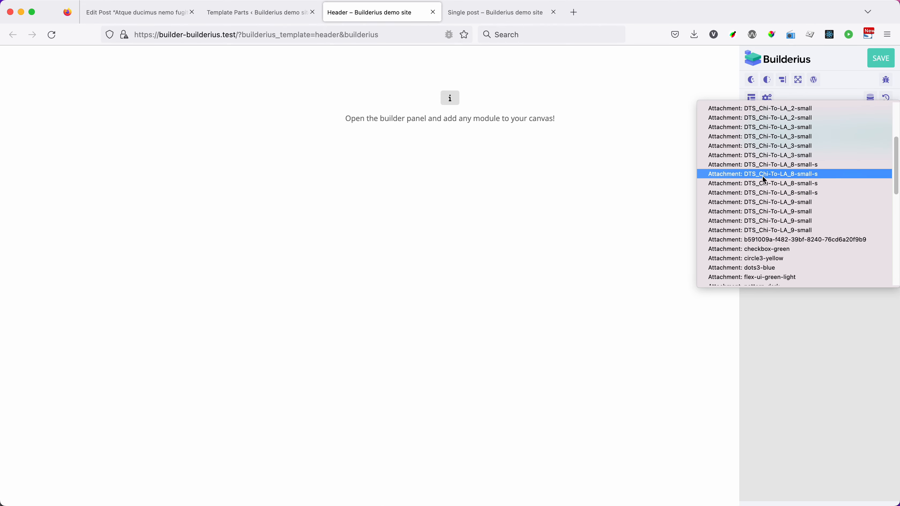
scroll(765, 178, down, 6)
scroll(777, 206, down, 2)
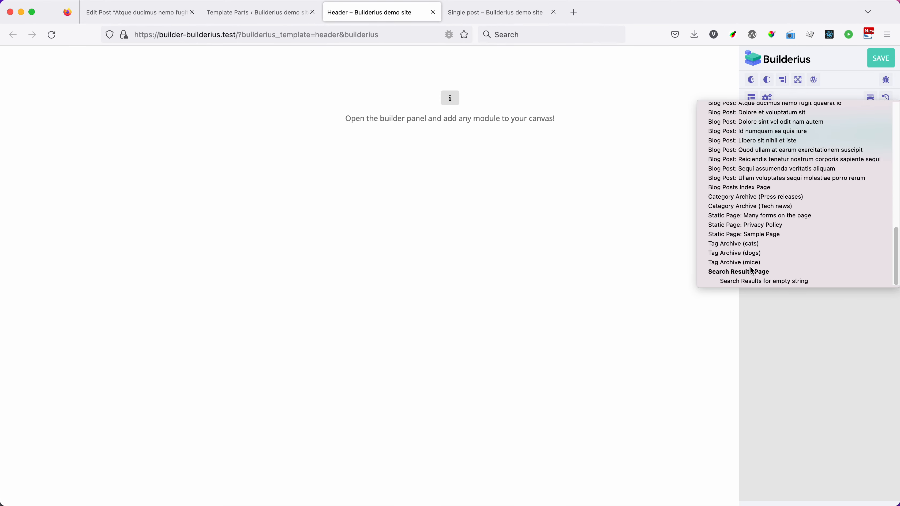
click(787, 336)
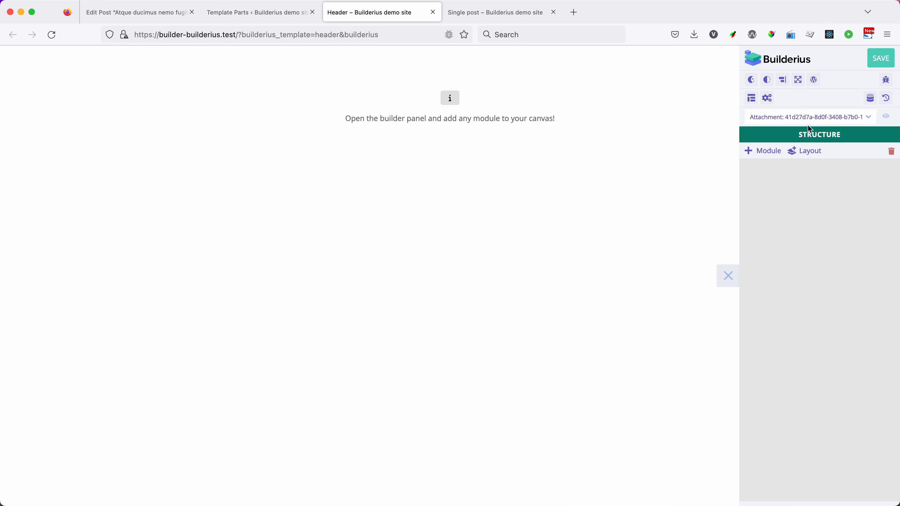
Step: Set the Header template part's preview to "Blog Post: Atque ducimus nemo fugit quaerat id"
click(807, 116)
scroll(794, 187, down, 5)
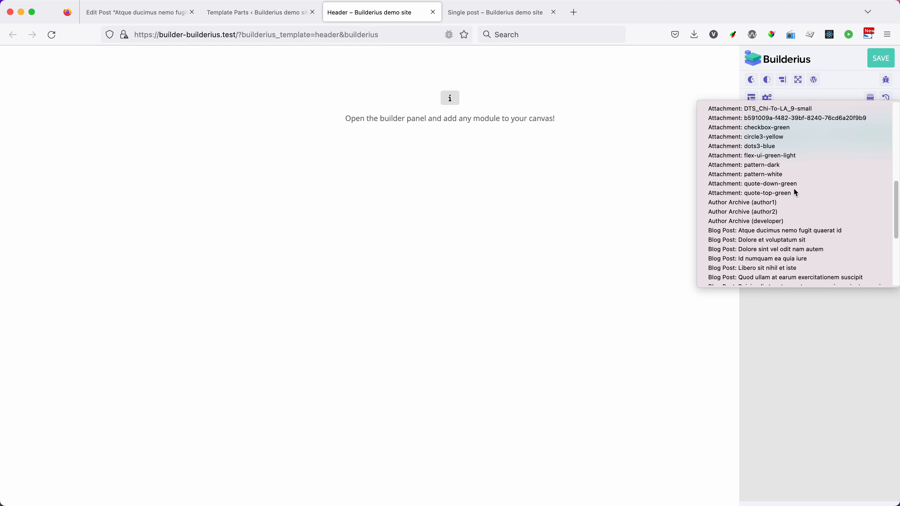
scroll(794, 190, down, 3)
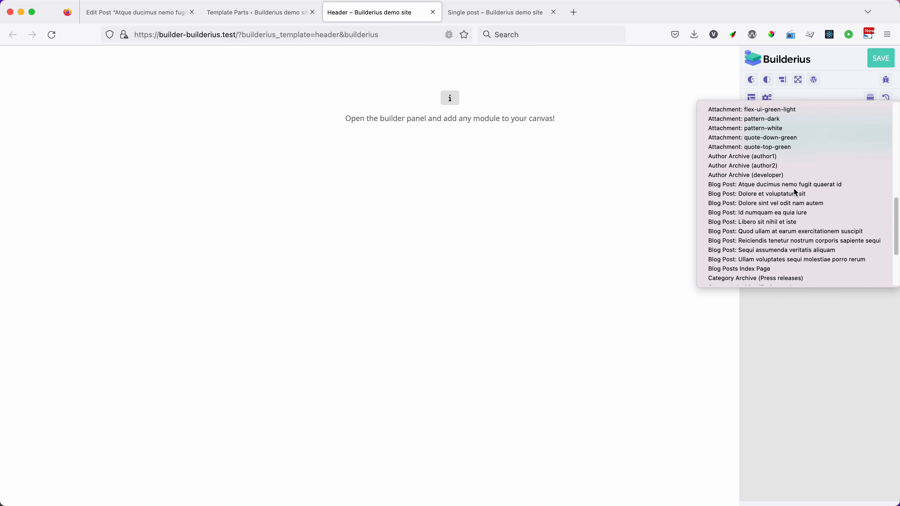
click(773, 185)
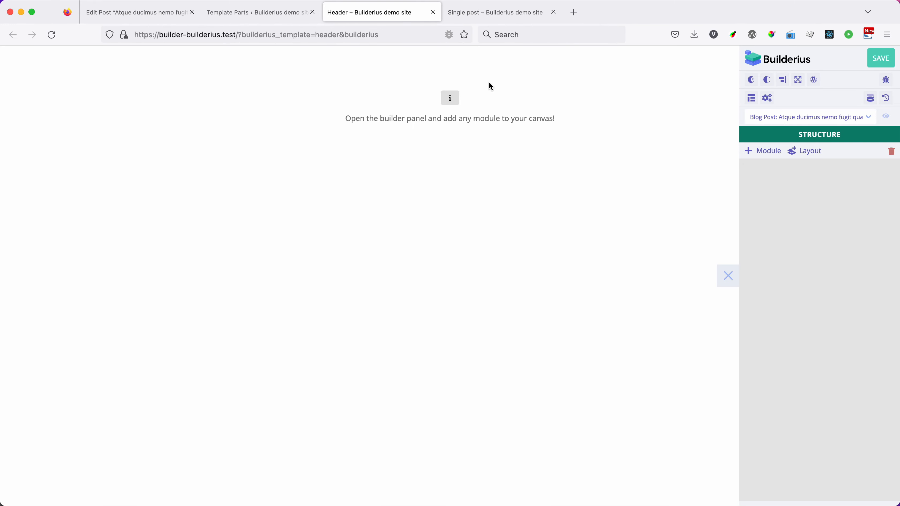
Step: Copy the layout of the header module from the Single post template's structure
click(476, 12)
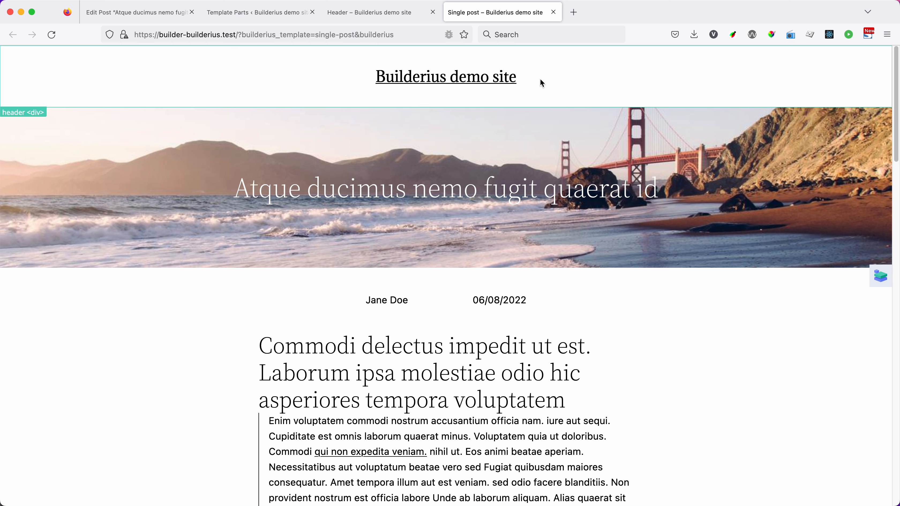
click(881, 276)
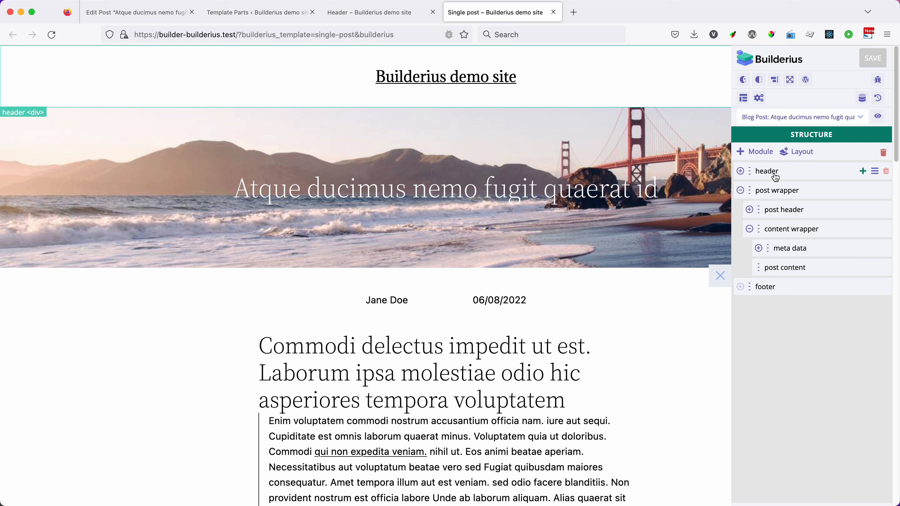
click(741, 171)
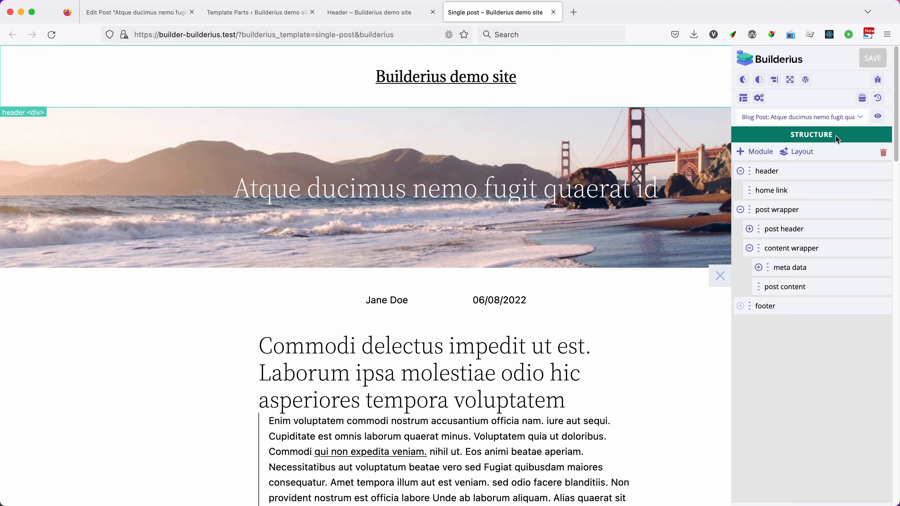
mouse_move(877, 176)
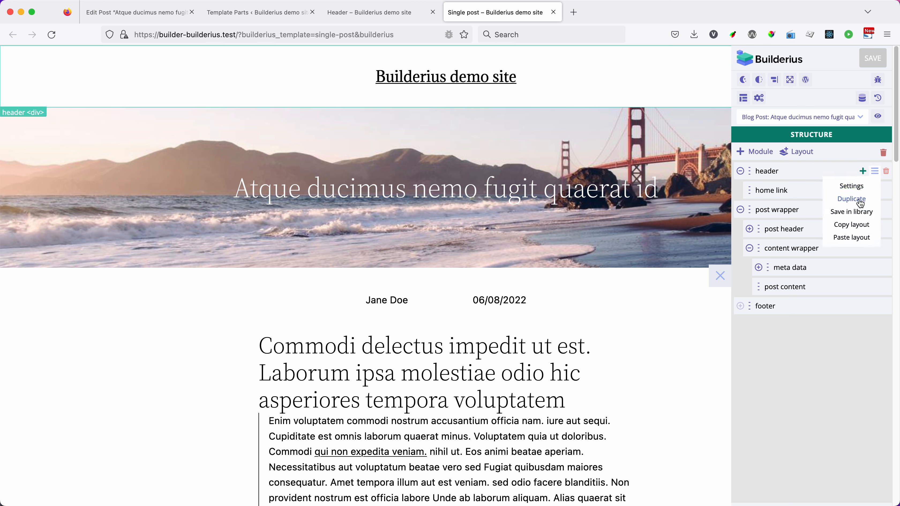
click(855, 227)
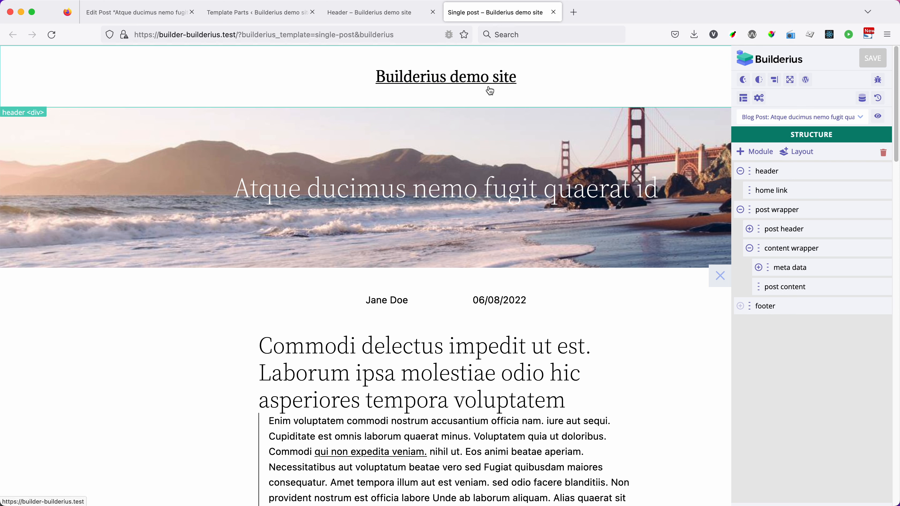
Step: Add a Generic block module to the empty Header template part
click(373, 18)
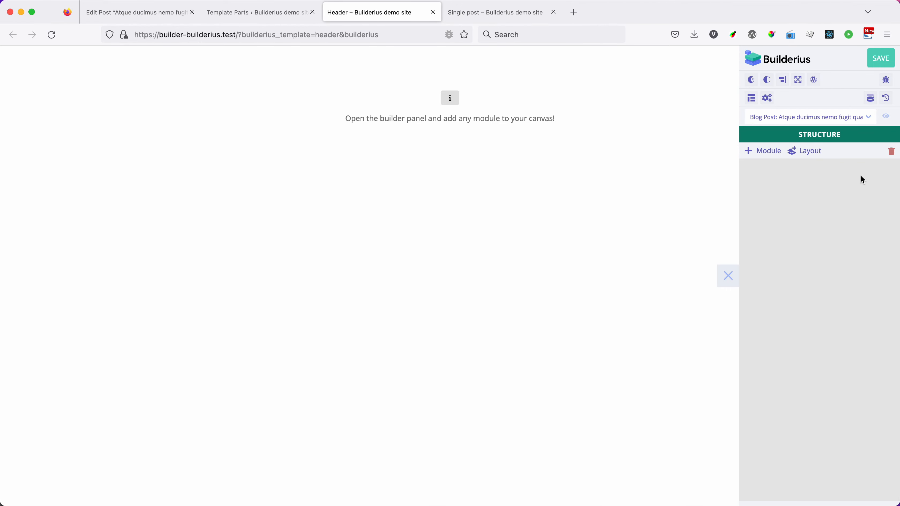
click(763, 151)
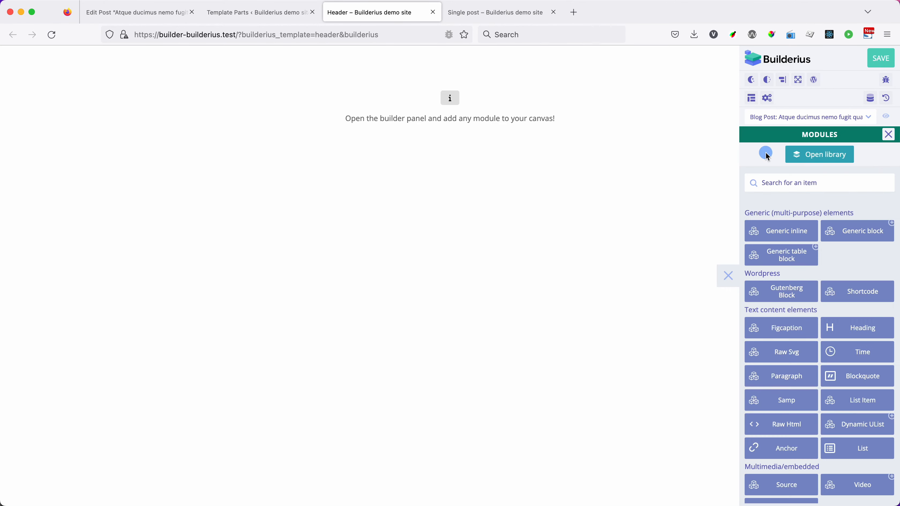
click(851, 232)
click(889, 135)
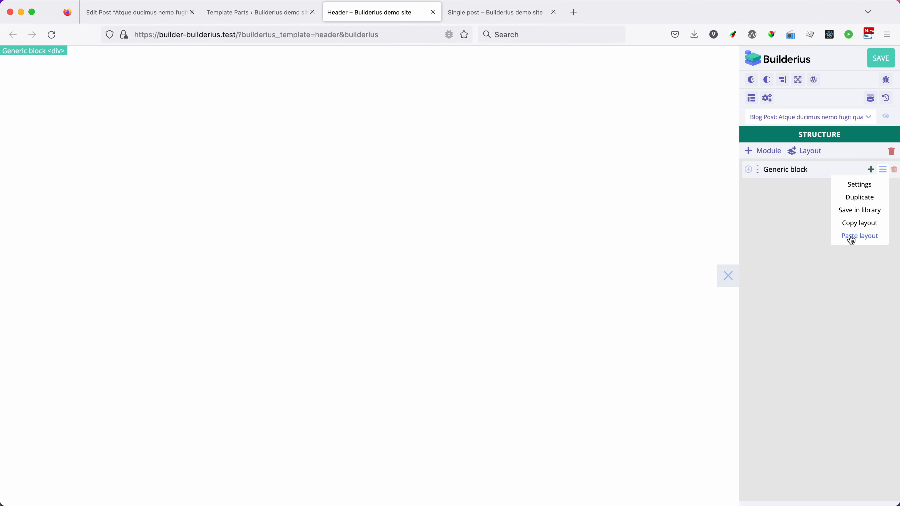
Step: Import the copied header layout code into the Generic block and save the Header template part
click(863, 241)
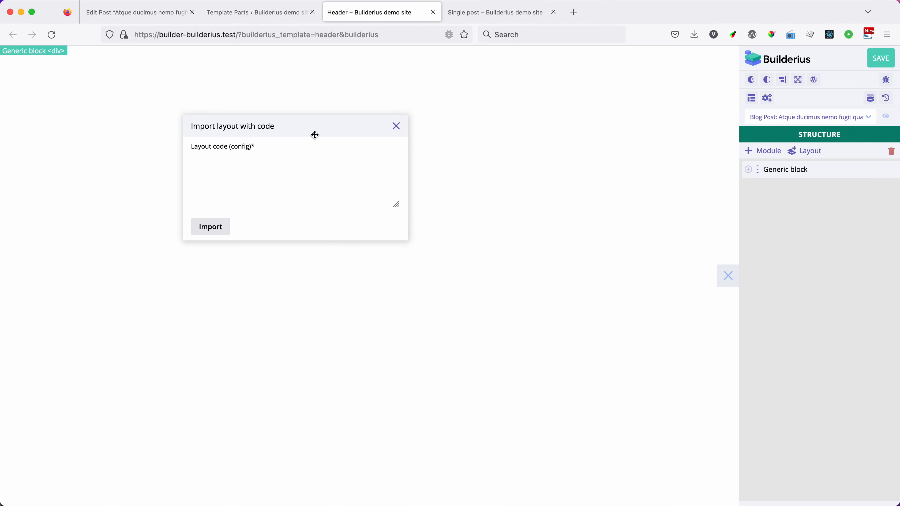
drag(315, 135, 445, 166)
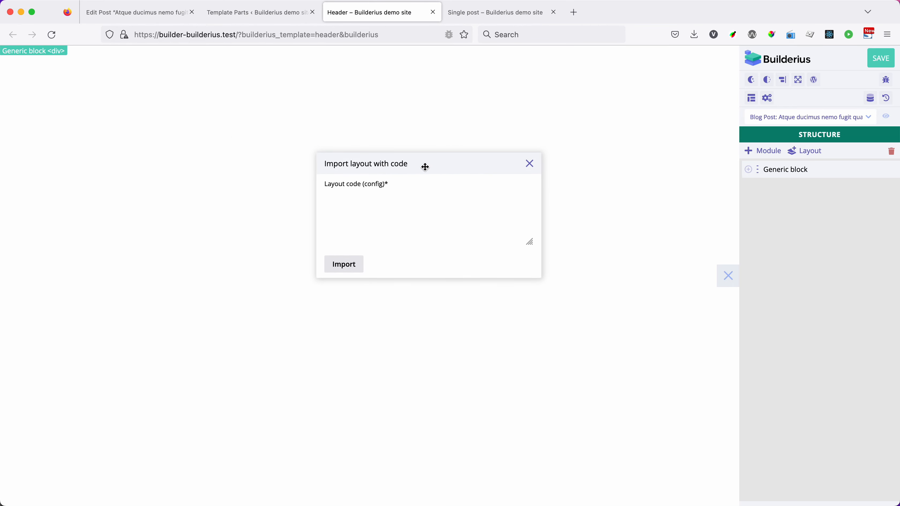
click(388, 210)
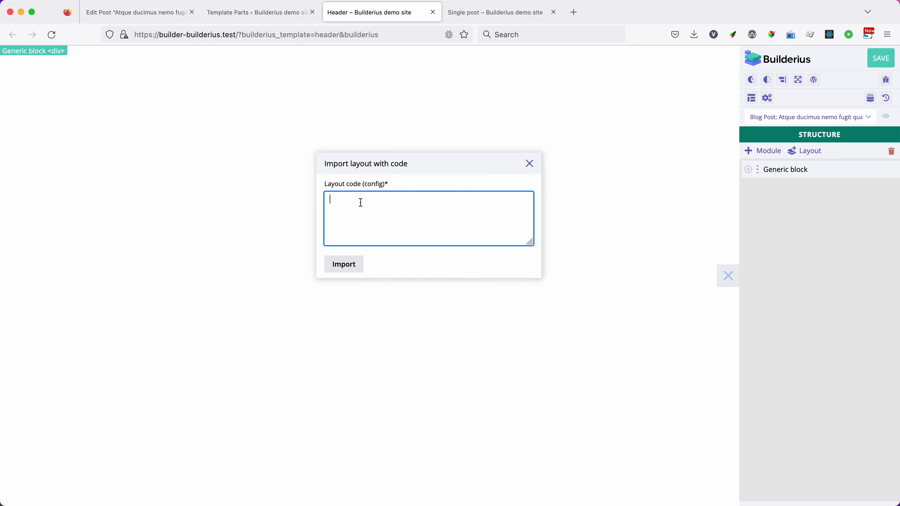
key(super+v)
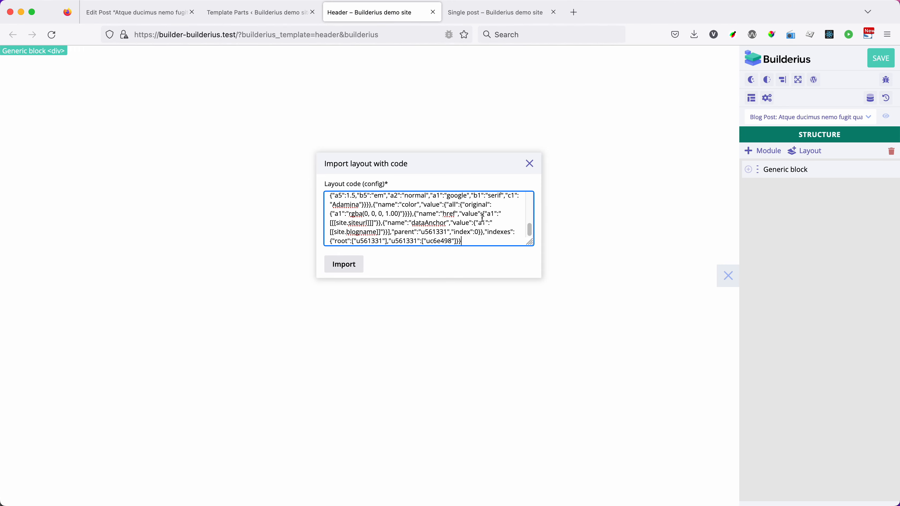
scroll(483, 217, up, 10)
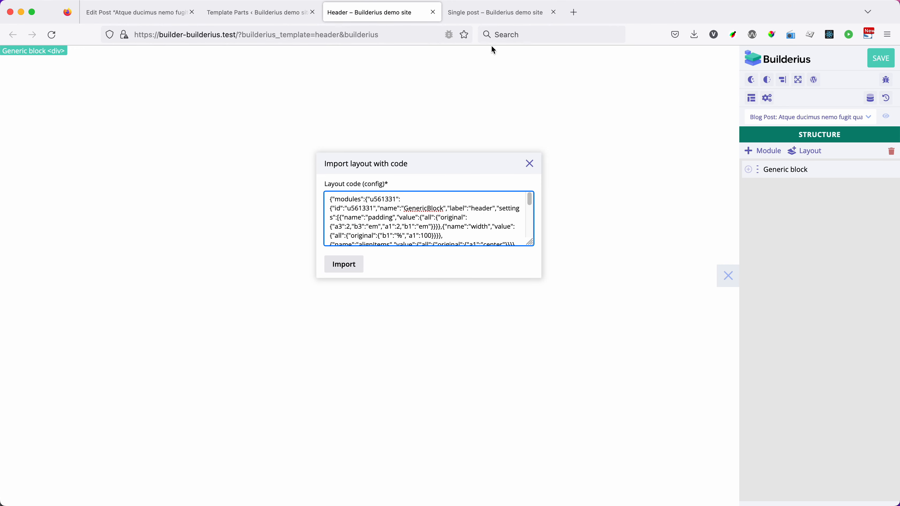
click(491, 12)
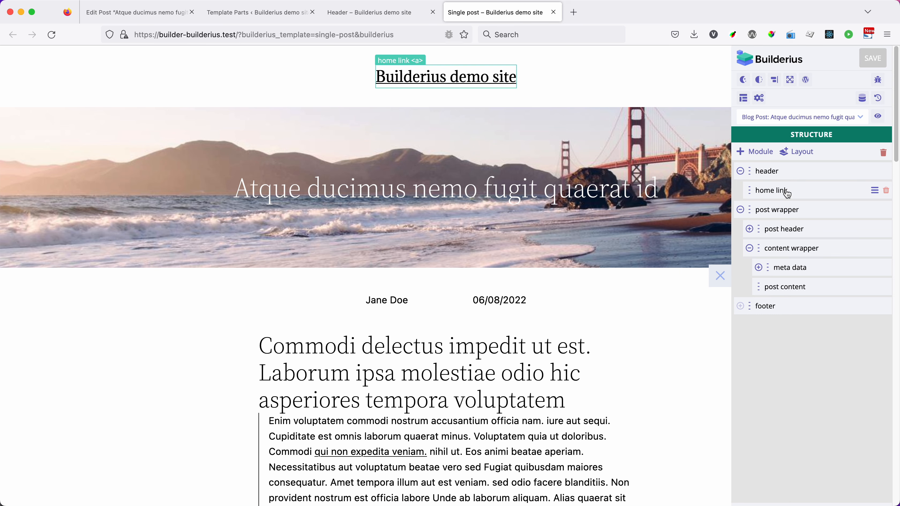
click(382, 11)
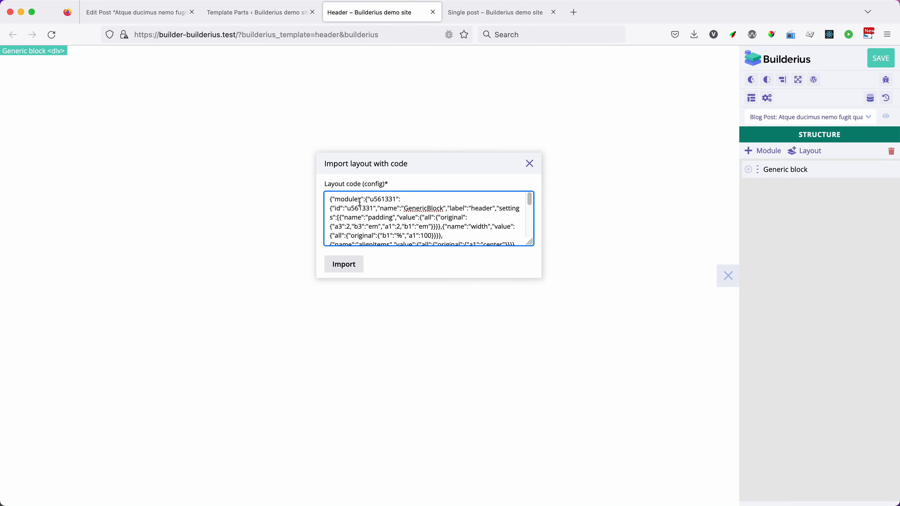
click(343, 265)
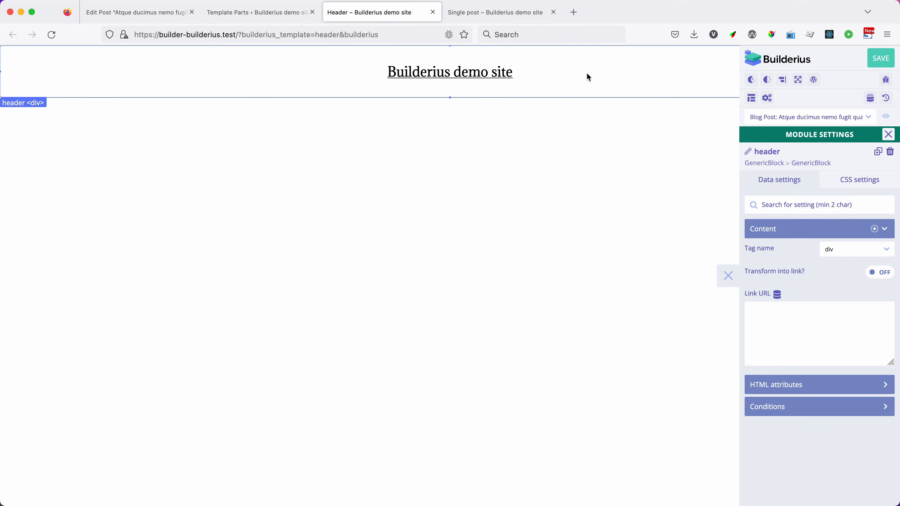
click(881, 63)
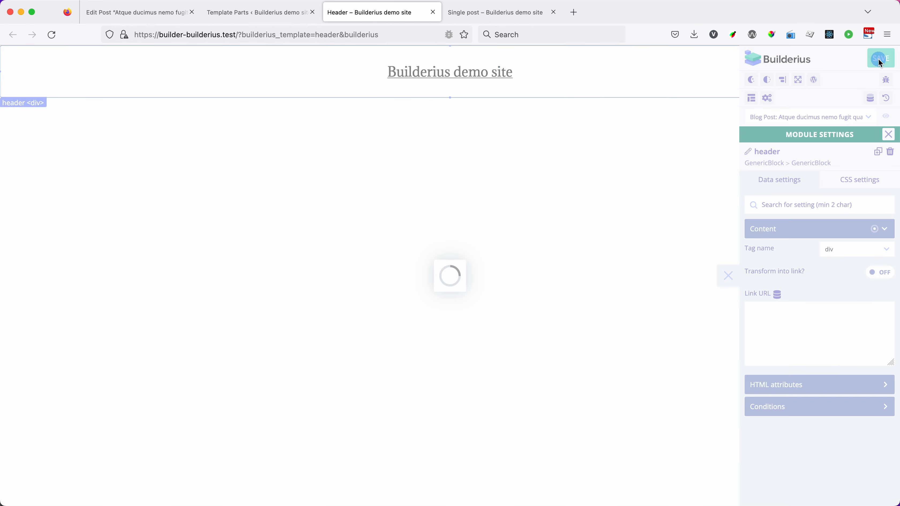
Step: Add a Template Part module to the Single post template, set its type to header, and refresh it
click(487, 17)
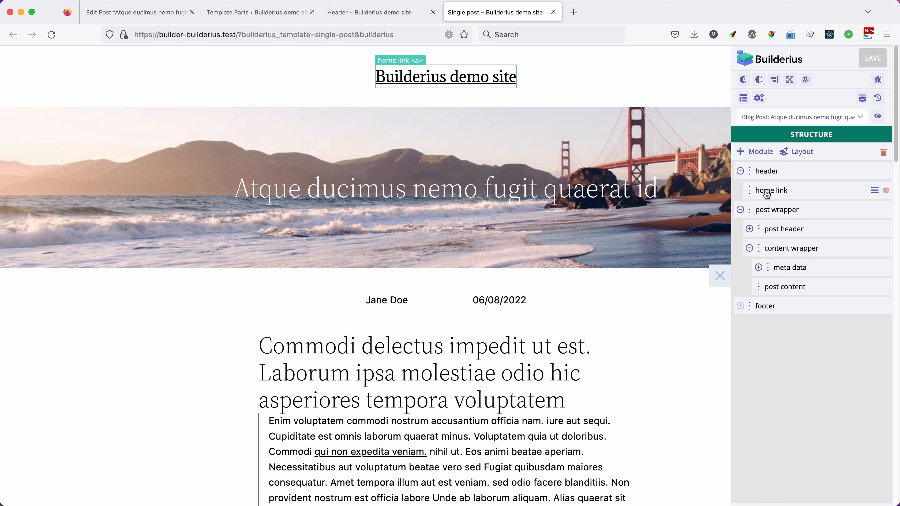
click(754, 153)
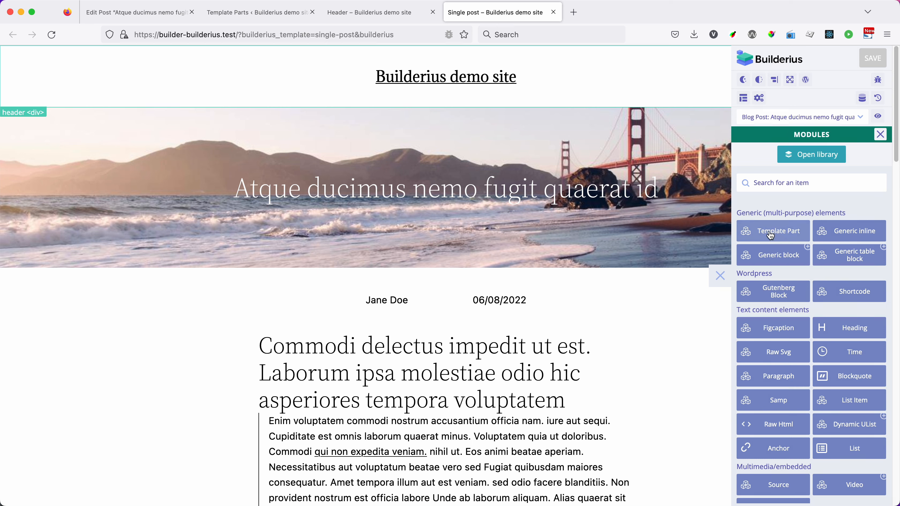
click(781, 235)
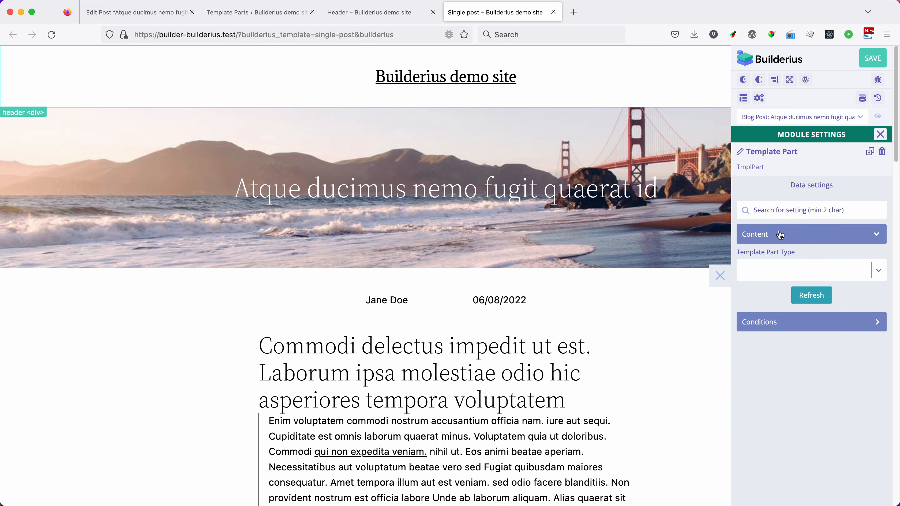
click(782, 271)
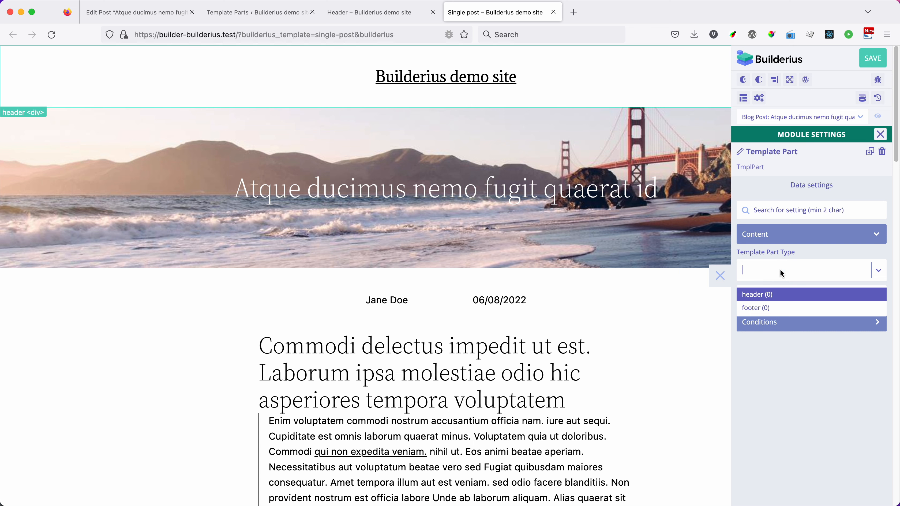
click(757, 295)
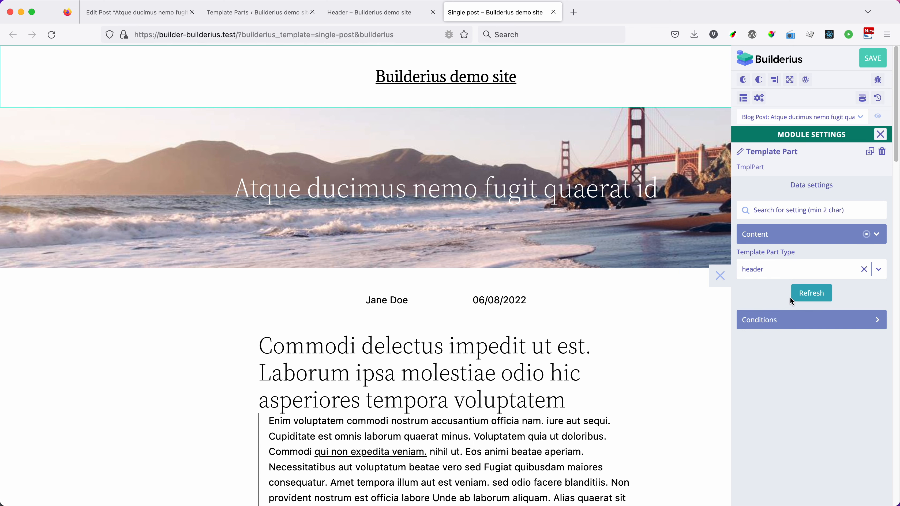
click(811, 295)
Step: Collapse the header and post wrapper modules and move the Template Part module above header in the Single post structure
scroll(685, 304, down, 15)
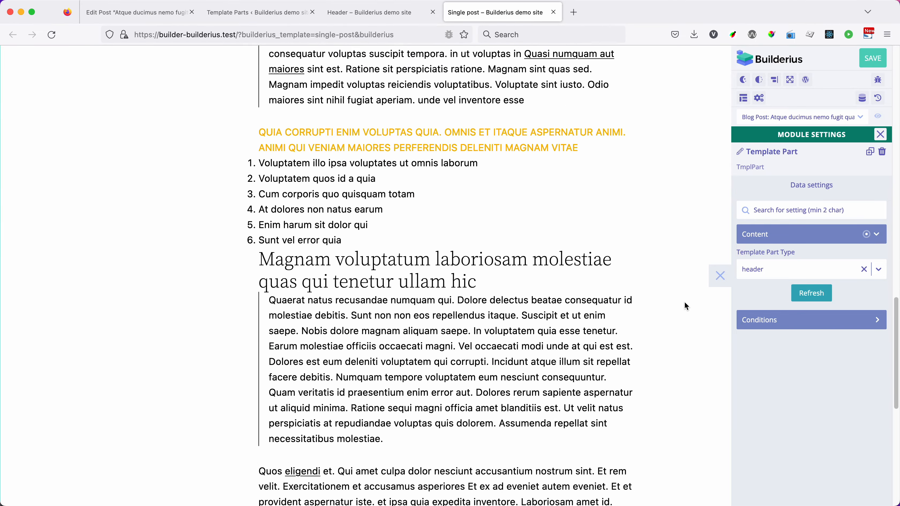
scroll(684, 301, down, 10)
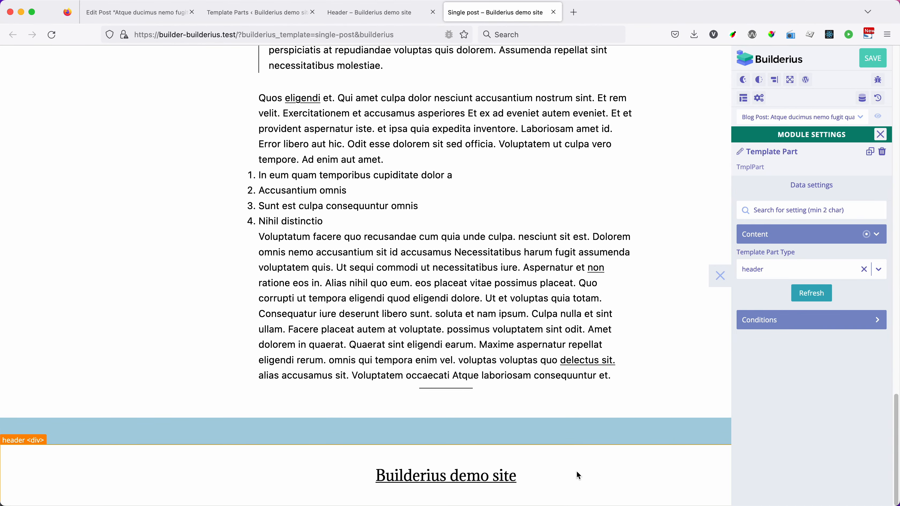
click(881, 135)
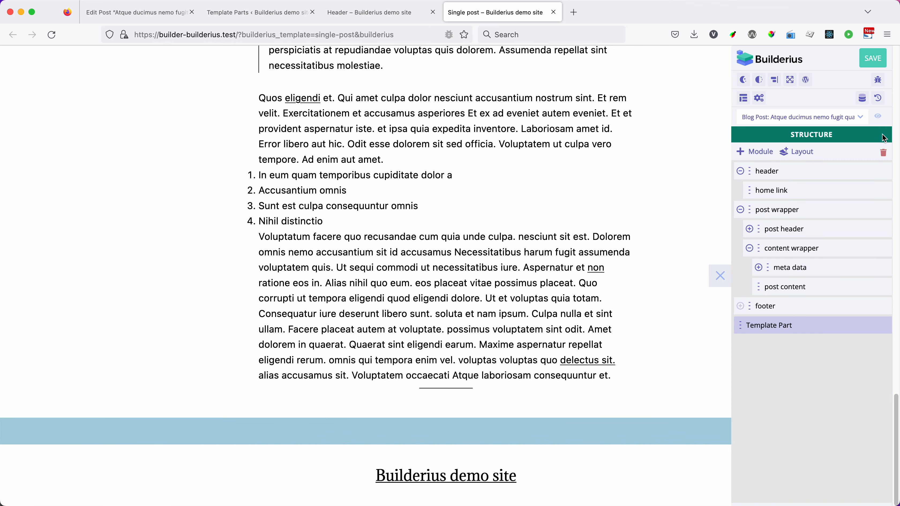
click(741, 172)
click(740, 191)
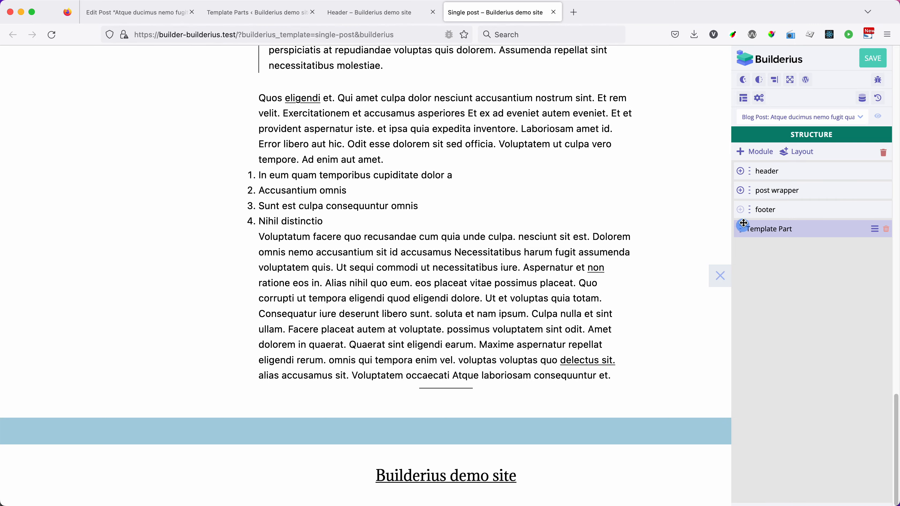
drag(743, 223, 742, 164)
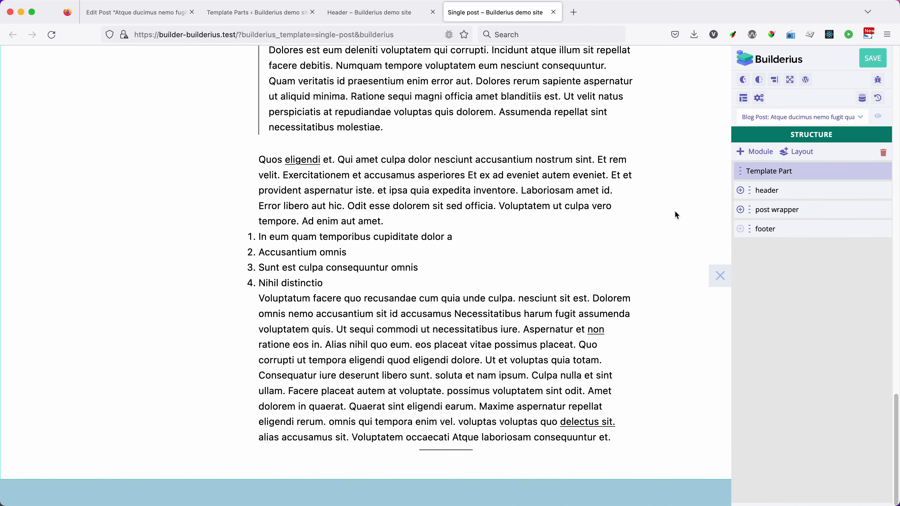
Step: Delete the original header module from the Single post template
scroll(675, 214, up, 15)
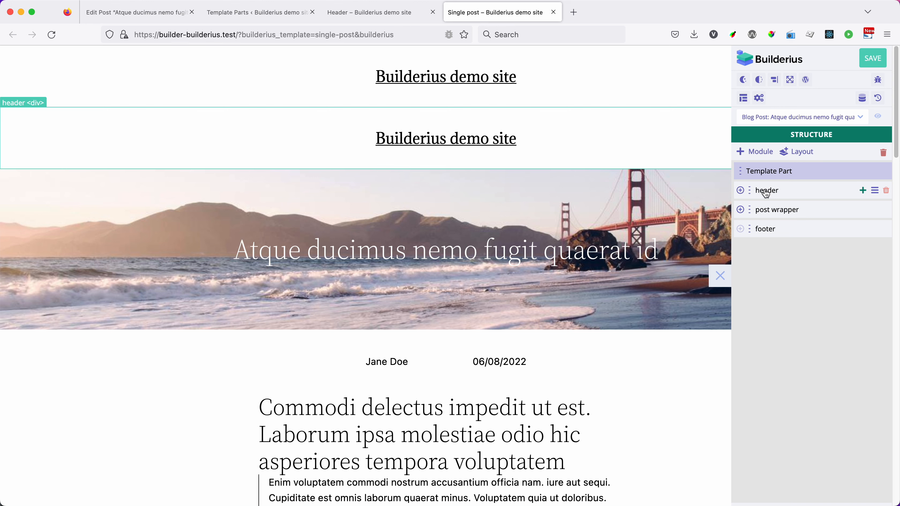
click(886, 190)
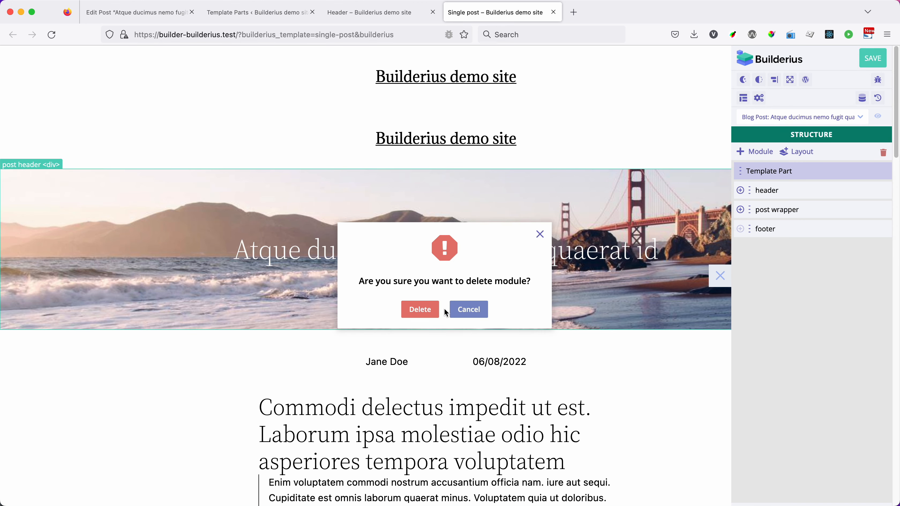
click(427, 309)
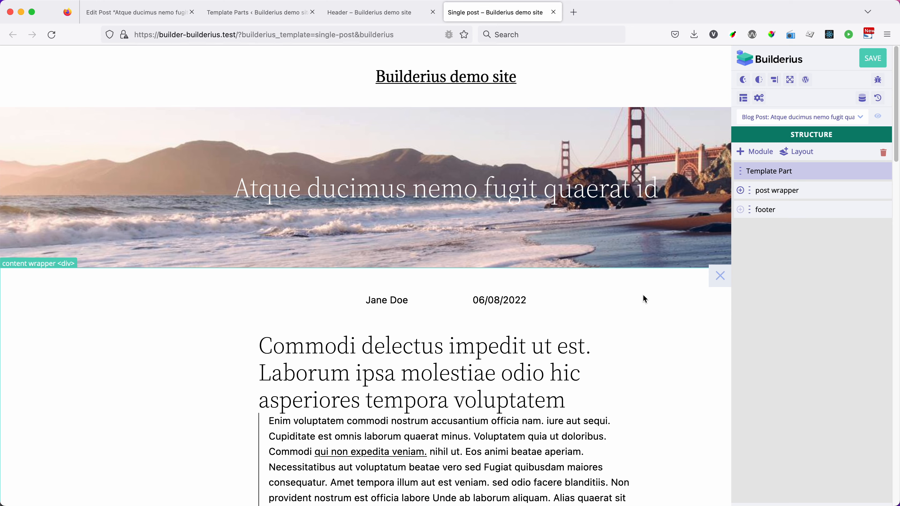
Step: Open the Sample template from the Builderius templates list for editing and expand its builder panel
click(255, 13)
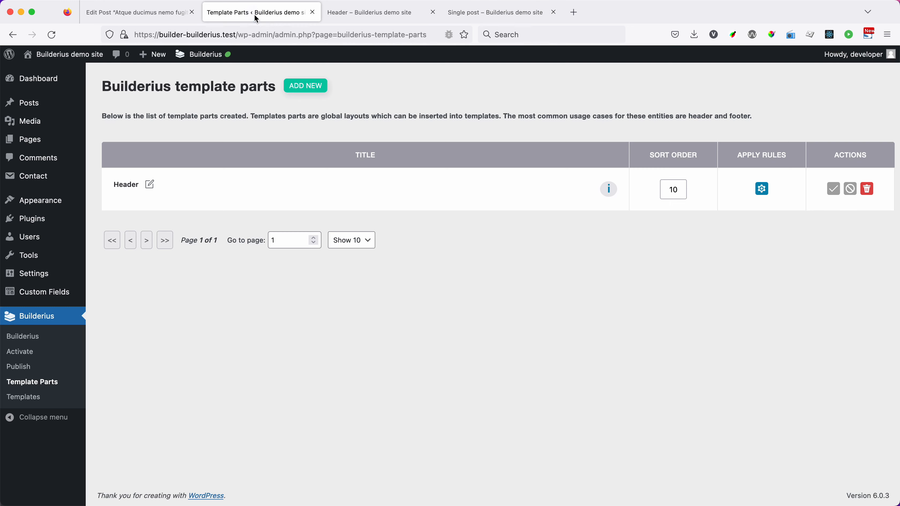
click(29, 398)
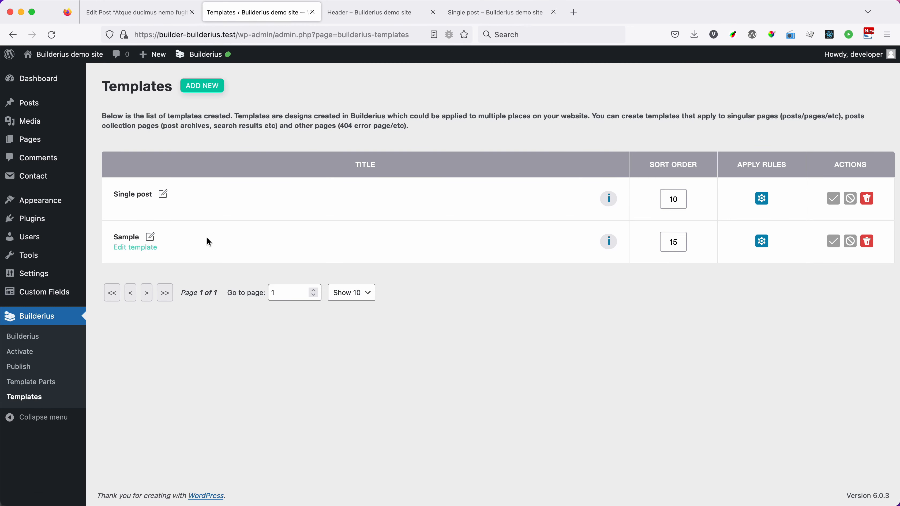
click(130, 250)
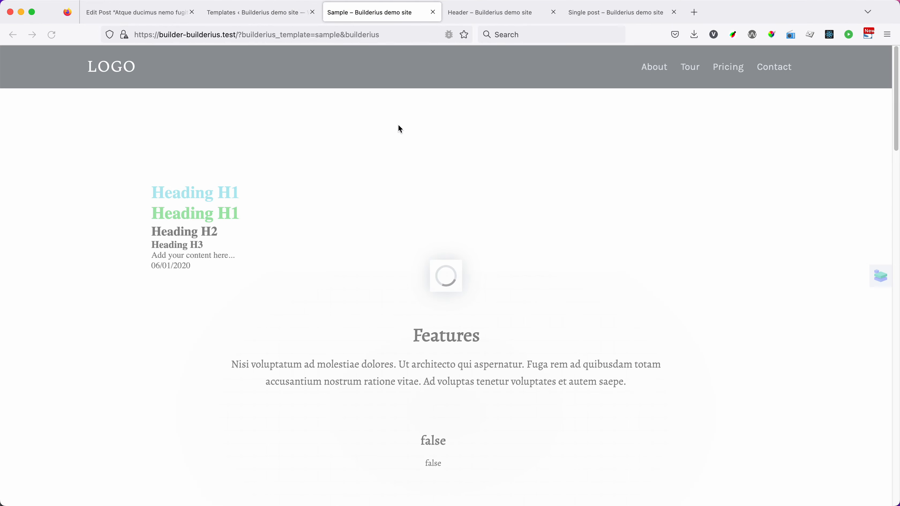
click(878, 275)
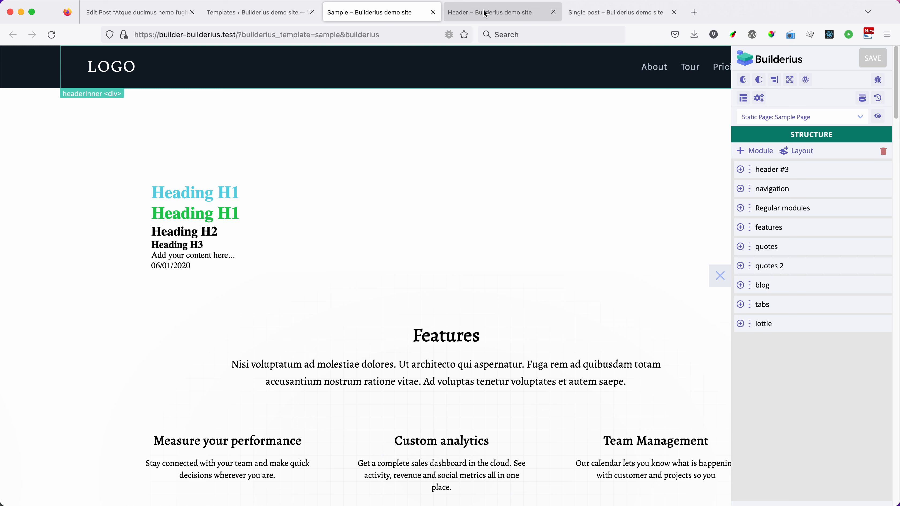
Step: Open the Template Part module's settings in the Single post template and review the available template part types
click(621, 12)
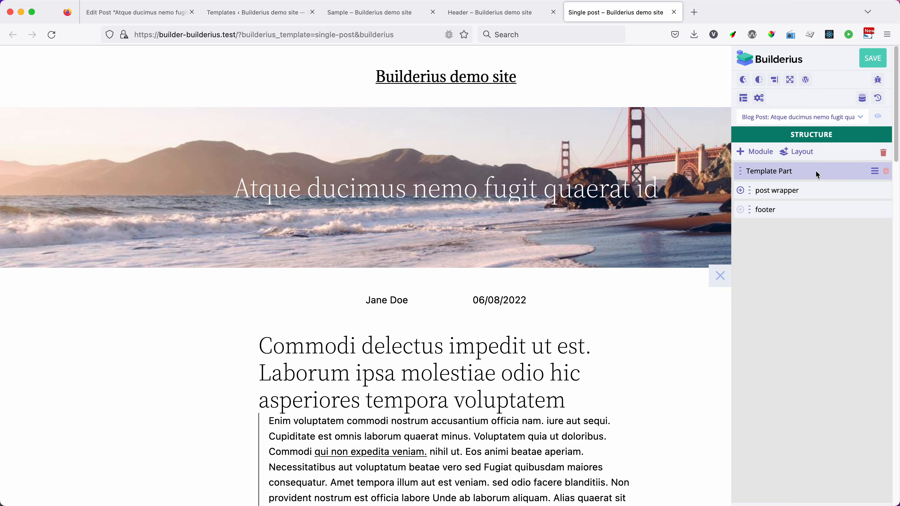
click(767, 171)
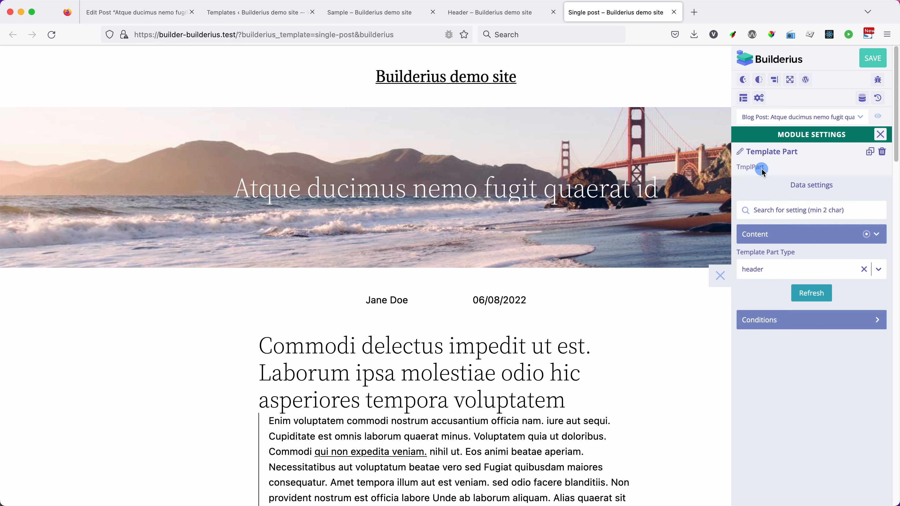
click(773, 270)
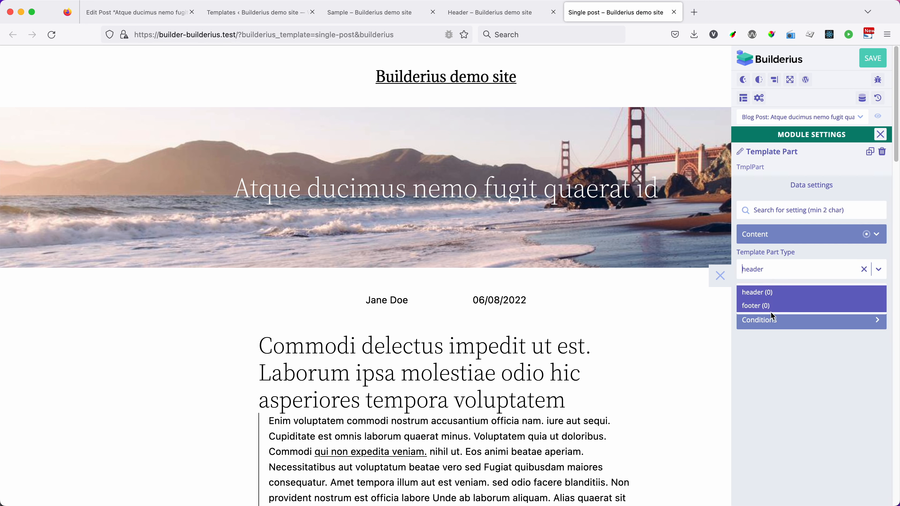
click(810, 251)
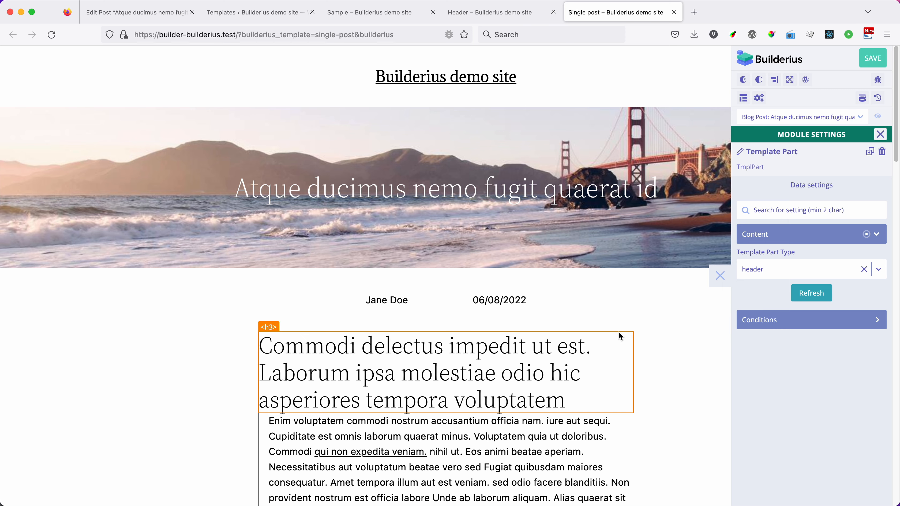
Step: Review the blog posts offered for previewing the Single post template and save the template
click(384, 10)
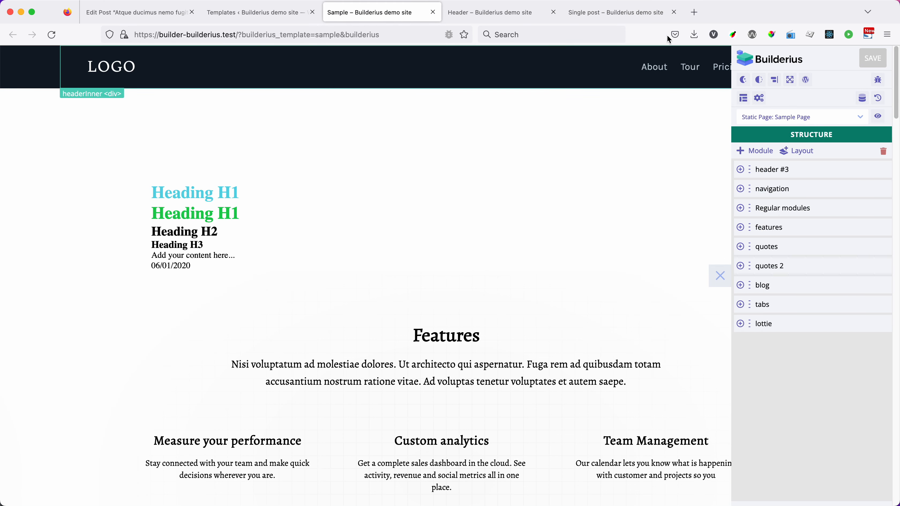
click(617, 14)
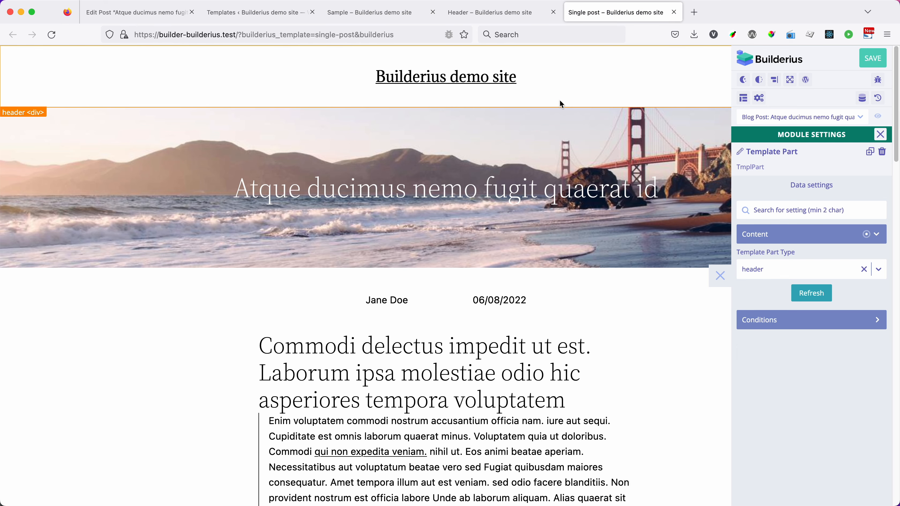
click(790, 117)
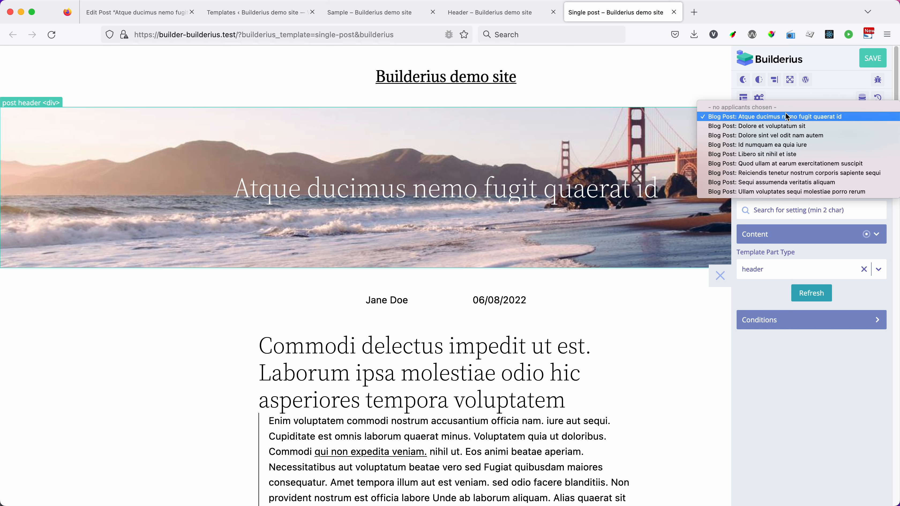
click(821, 248)
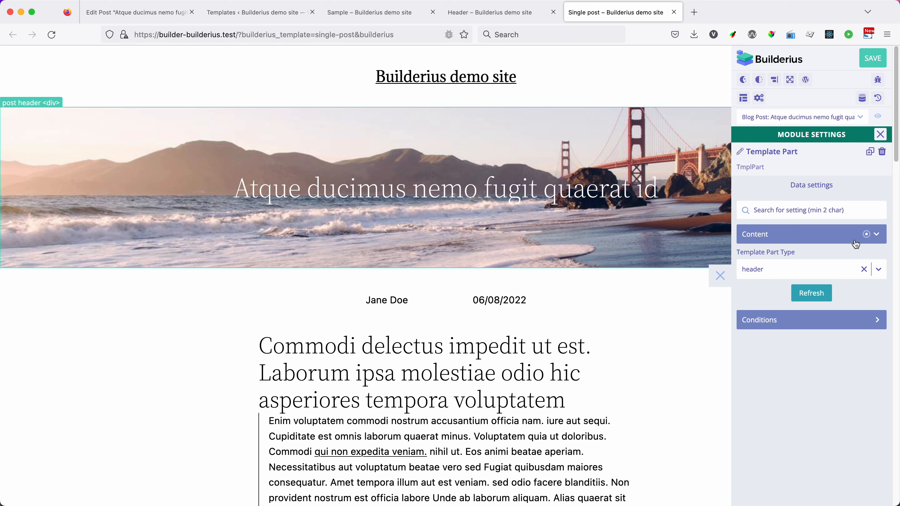
click(870, 67)
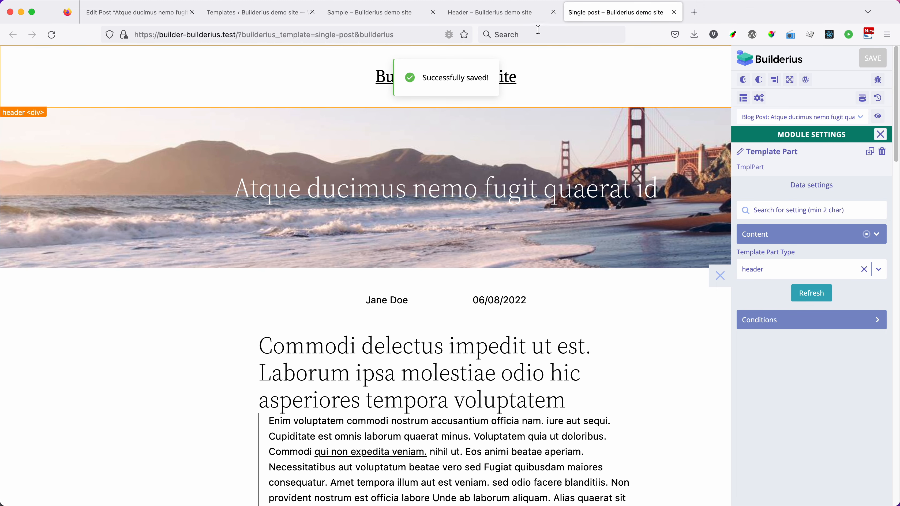
Step: Examine the background CSS settings of the header module in the Header template
click(498, 20)
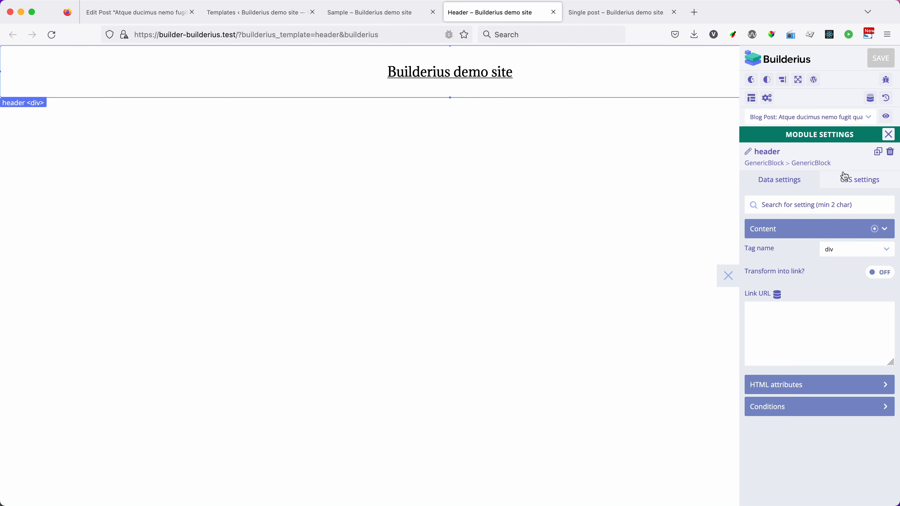
click(848, 180)
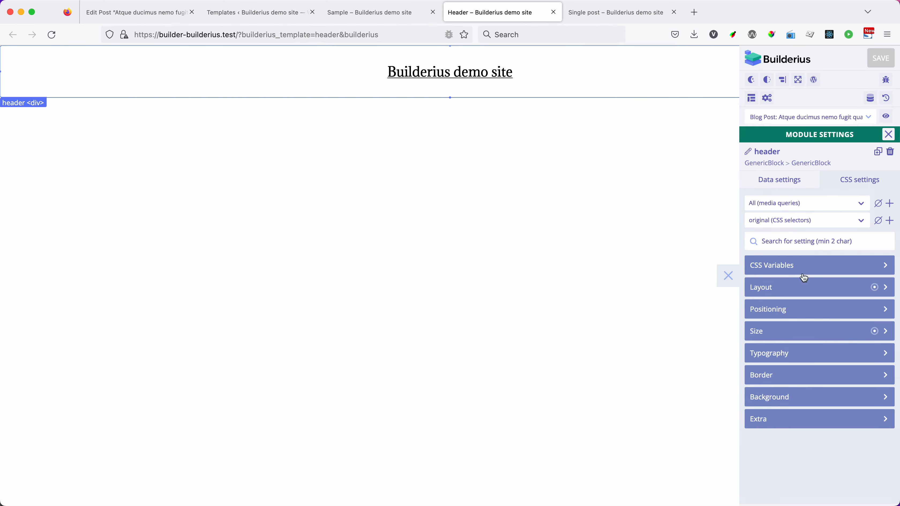
click(782, 398)
scroll(802, 363, down, 3)
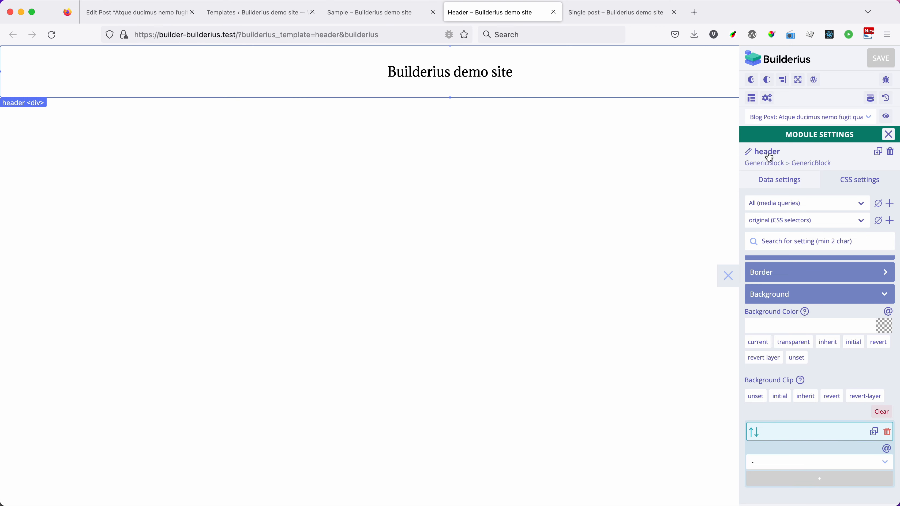
click(892, 136)
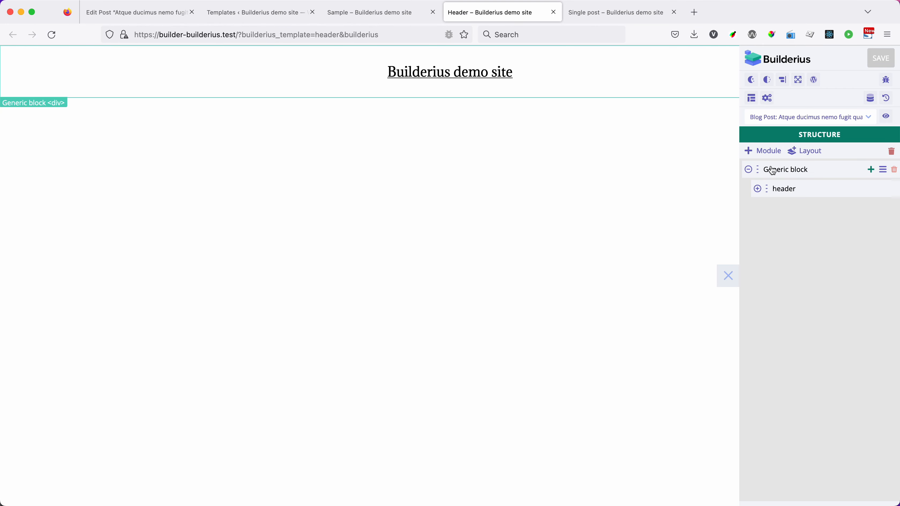
Step: Move the header module out of the Generic block to the top level of the Header template and delete the emptied Generic block
drag(767, 189, 751, 167)
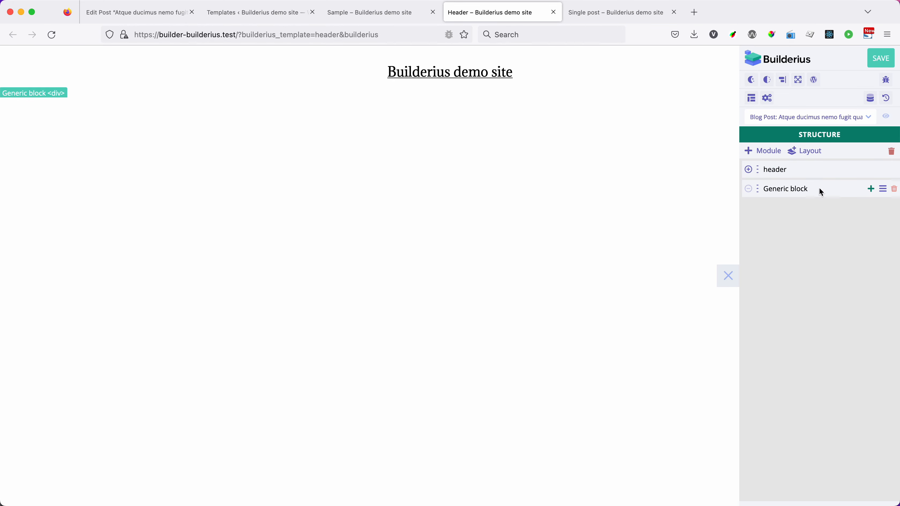
click(884, 188)
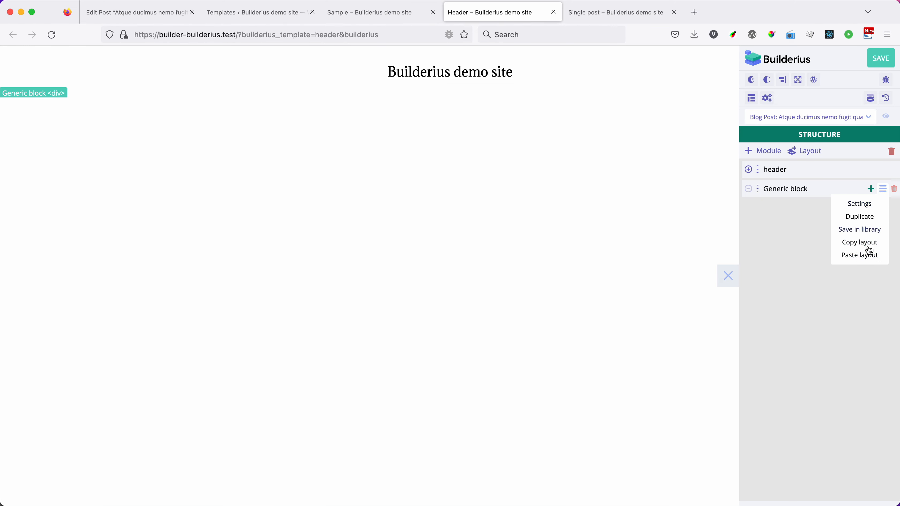
click(880, 191)
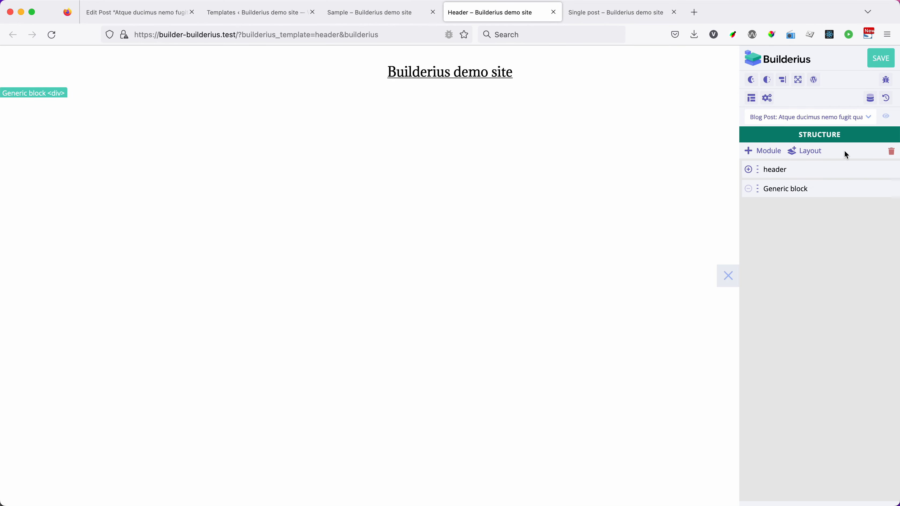
click(882, 191)
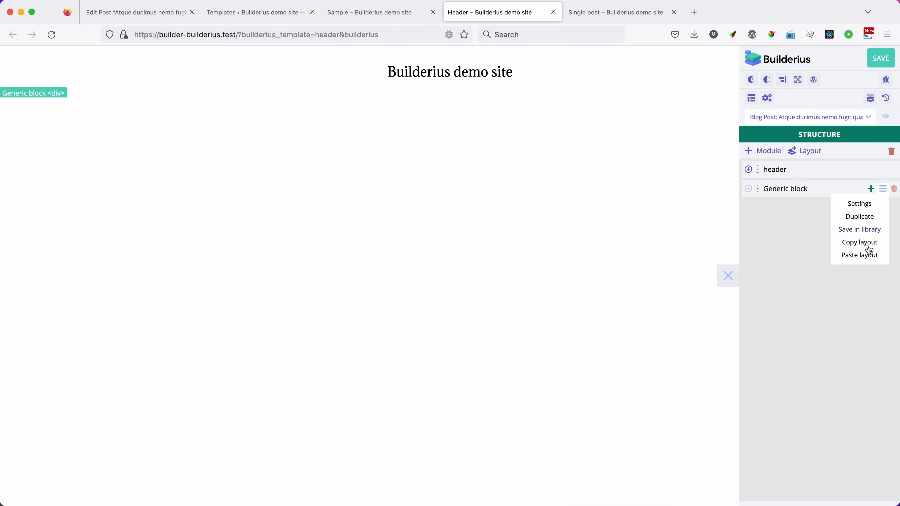
click(861, 244)
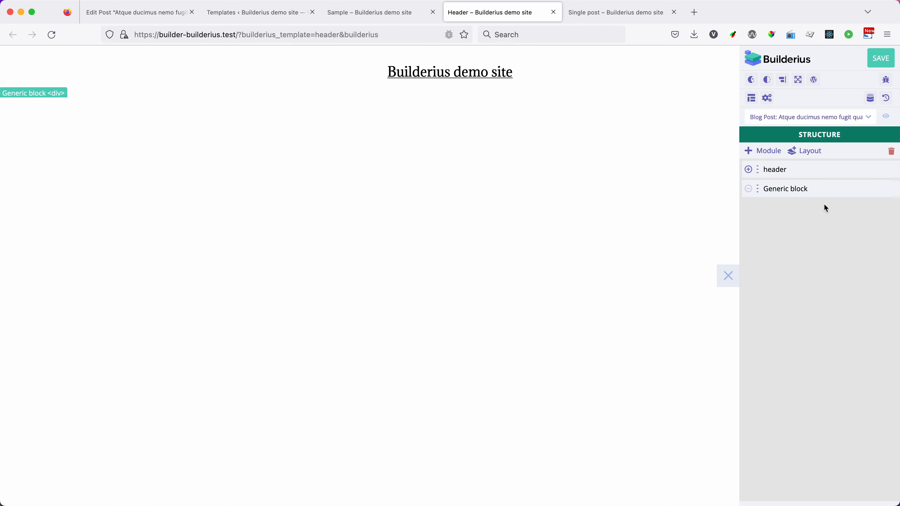
click(894, 190)
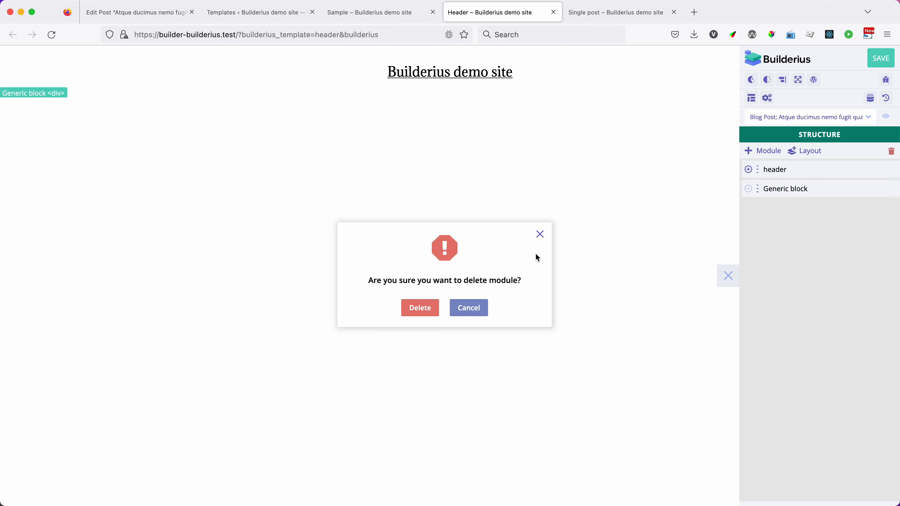
click(419, 309)
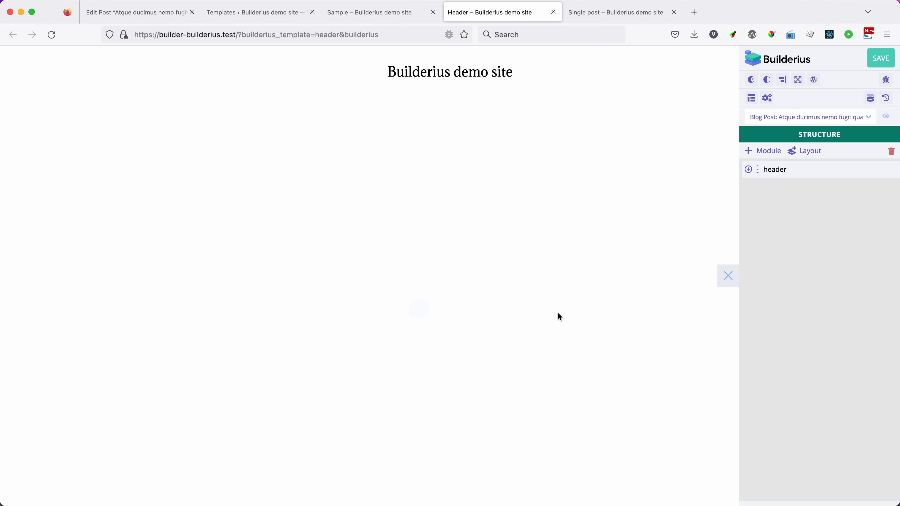
Step: Set the header module's background color to light mint #e5fcf4 and save the Header template
click(776, 172)
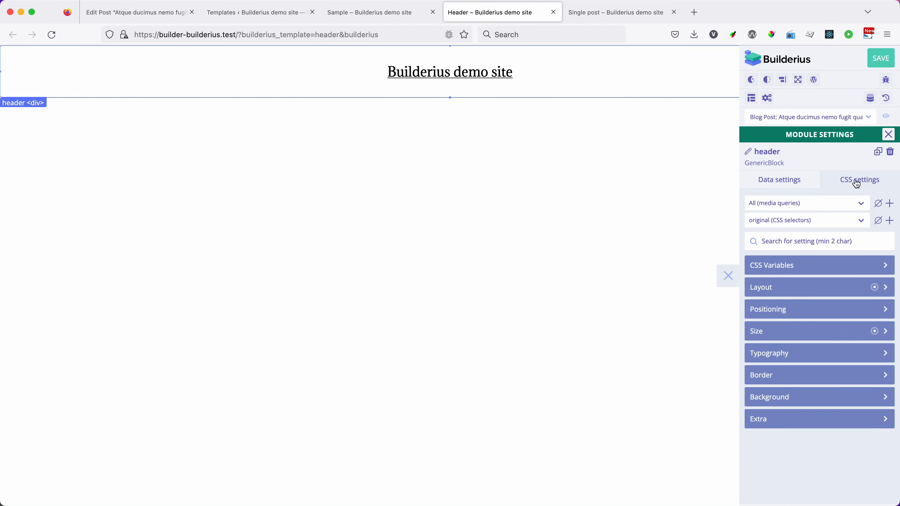
click(797, 397)
scroll(808, 343, down, 5)
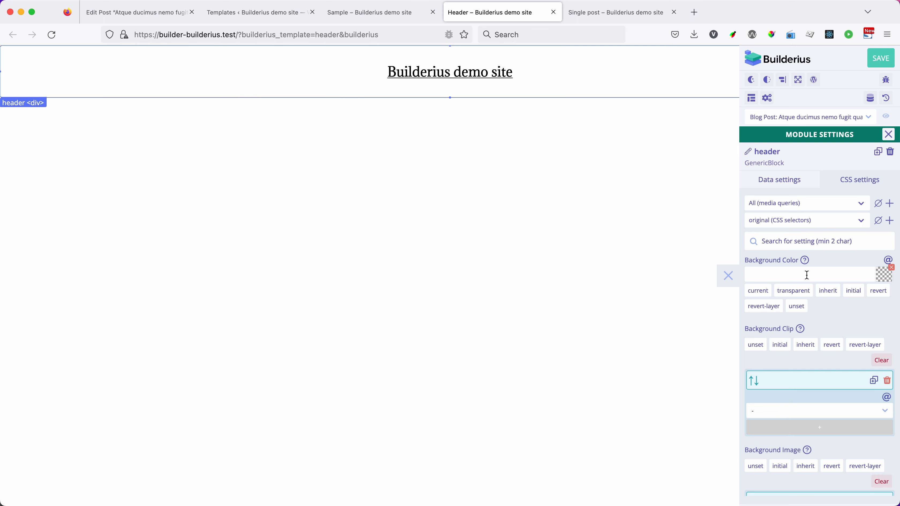
click(808, 276)
click(794, 349)
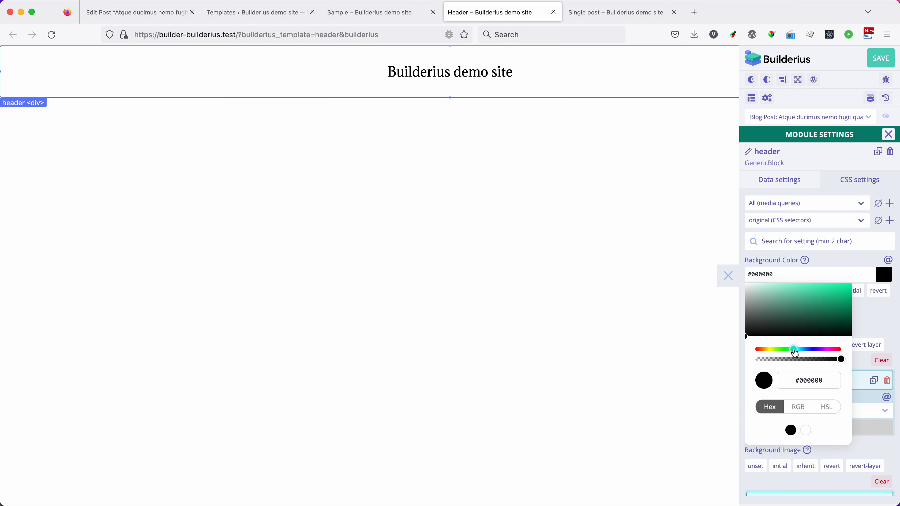
click(756, 293)
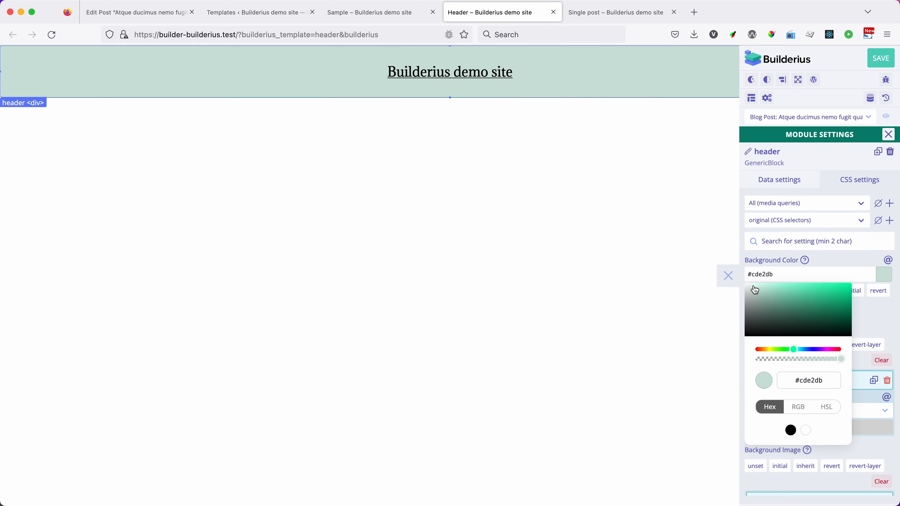
click(752, 285)
drag(754, 288, 756, 288)
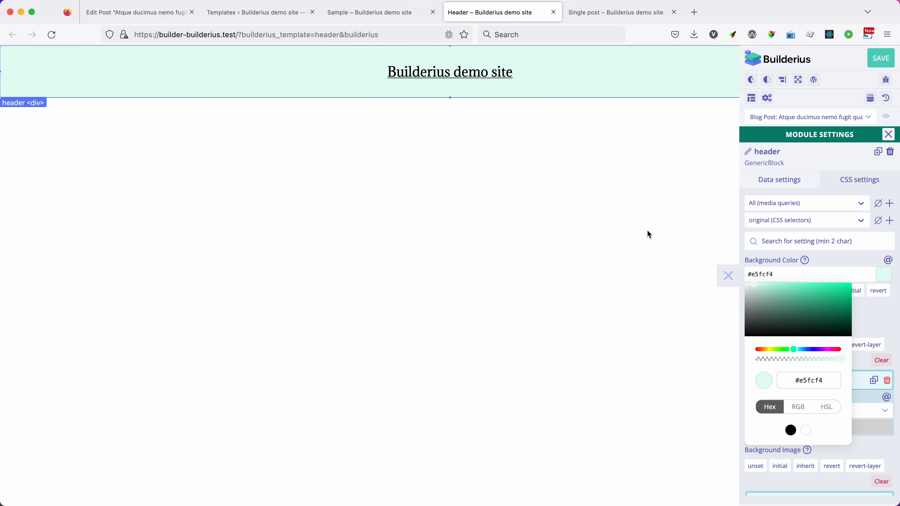
click(877, 317)
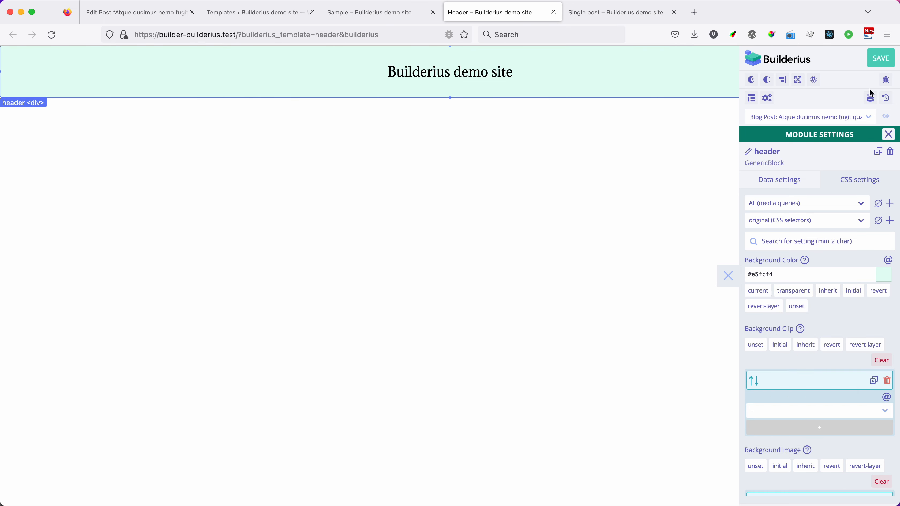
click(883, 61)
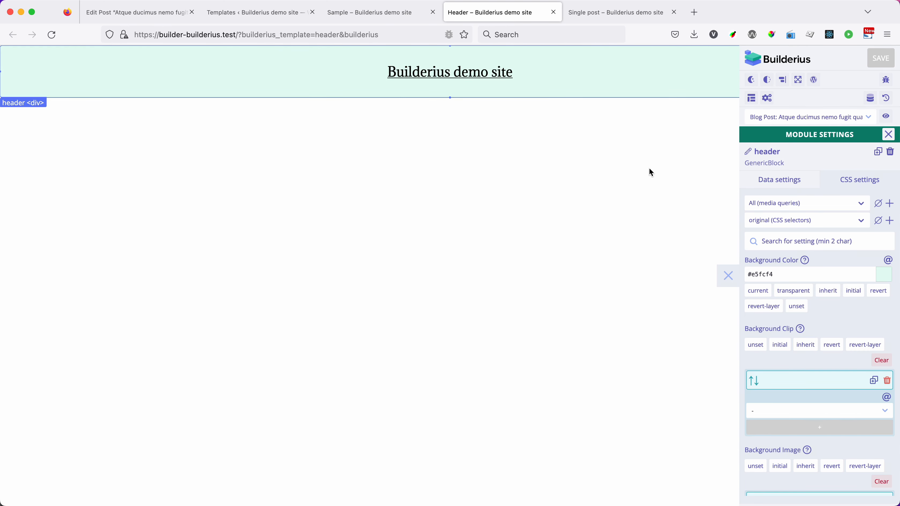
Step: Refresh the header Template Part module in the Single post template
click(598, 15)
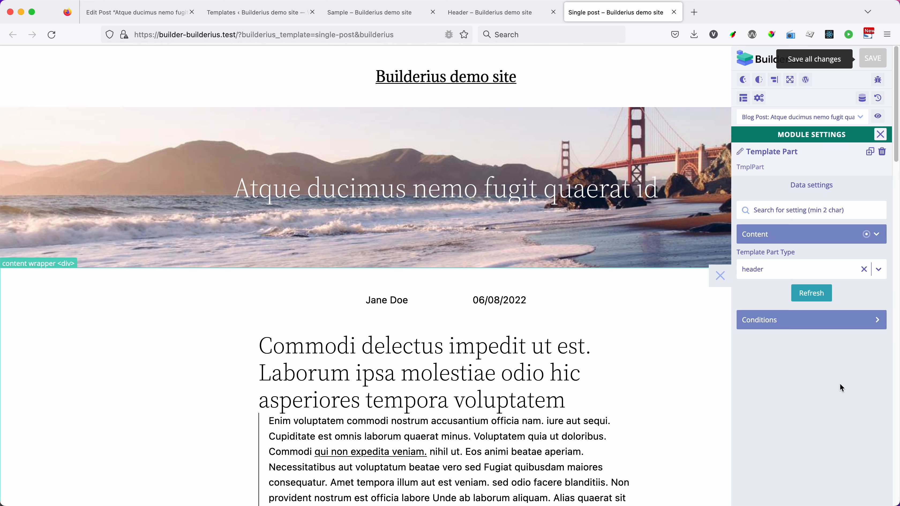
click(808, 297)
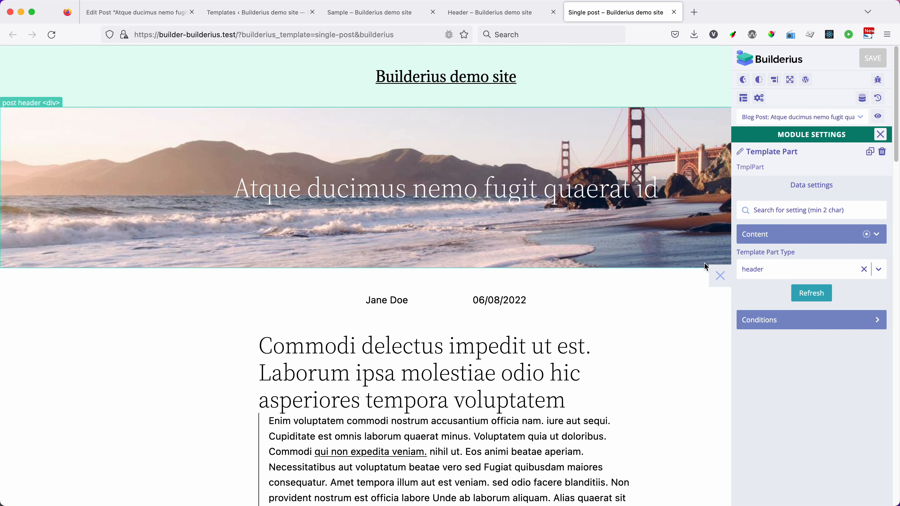
click(810, 295)
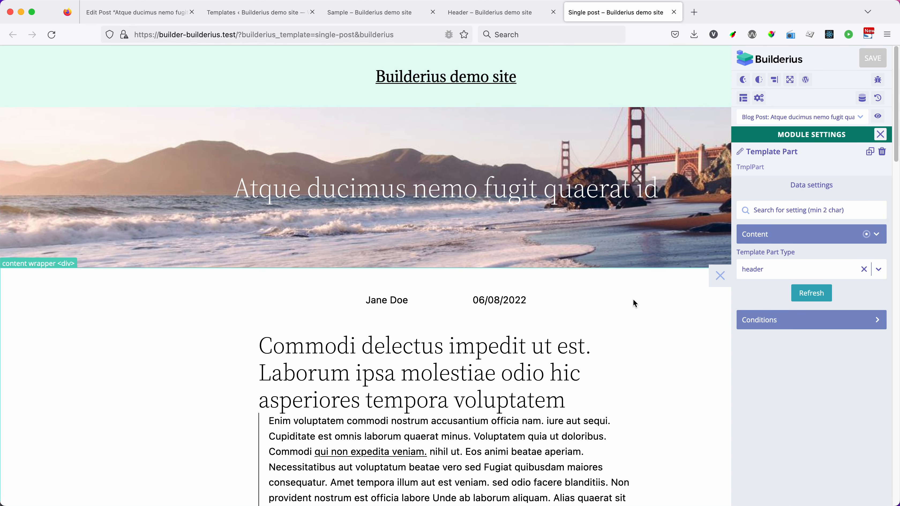
Step: Change the header module's background color to cream #fcf6e6 in the Header template and save it
click(490, 12)
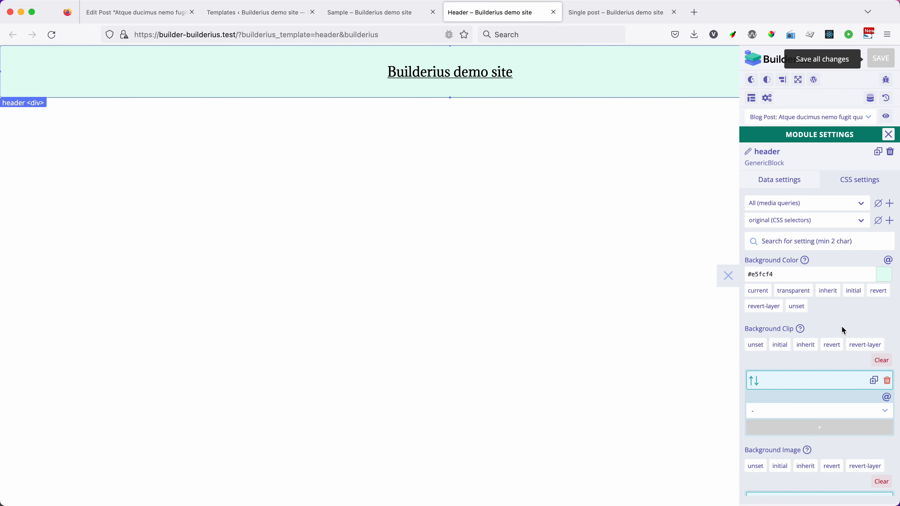
click(810, 274)
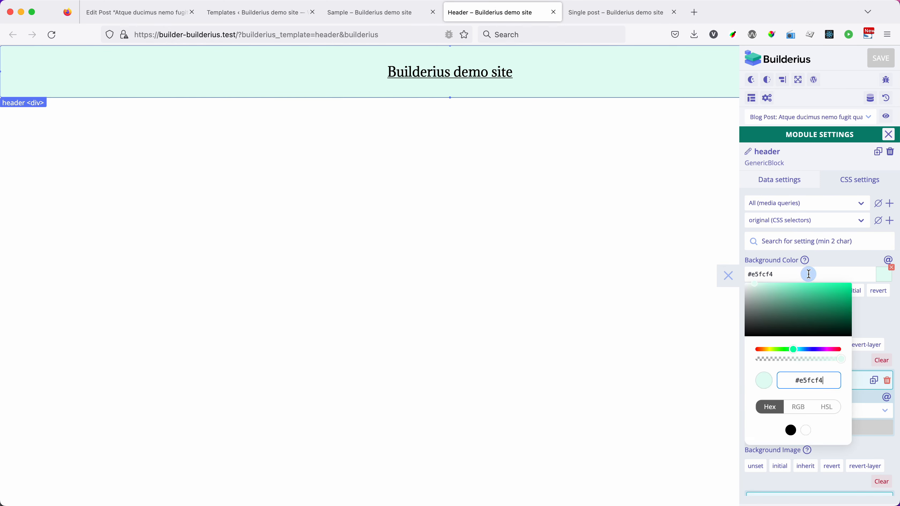
drag(798, 350, 767, 352)
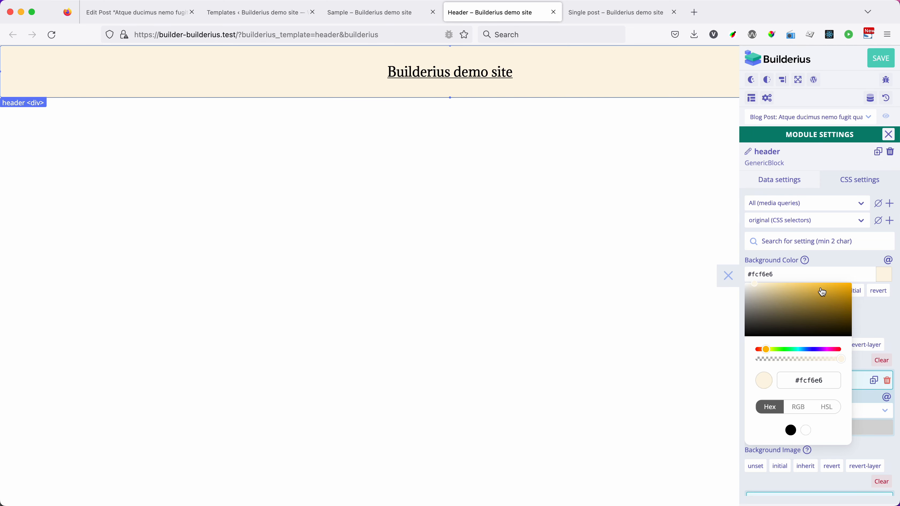
click(881, 58)
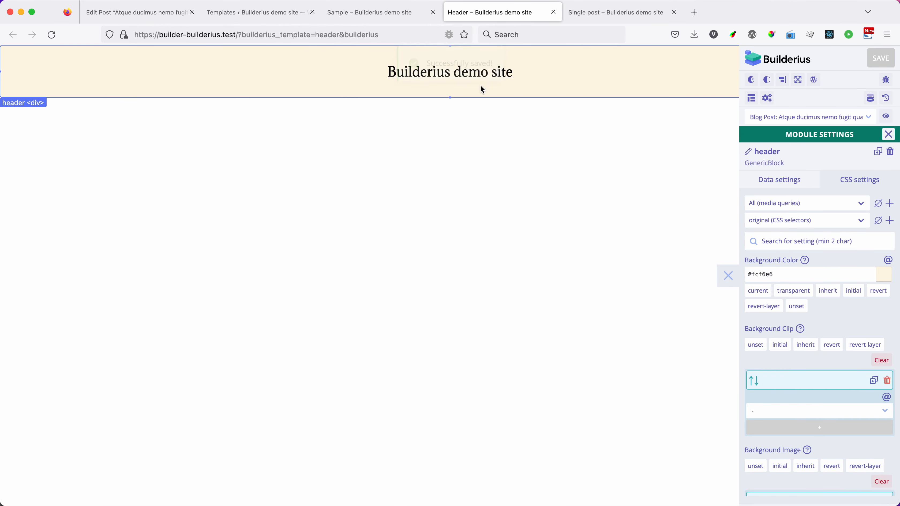
Step: Reload the Single post template in the builder to load the saved header changes
click(609, 13)
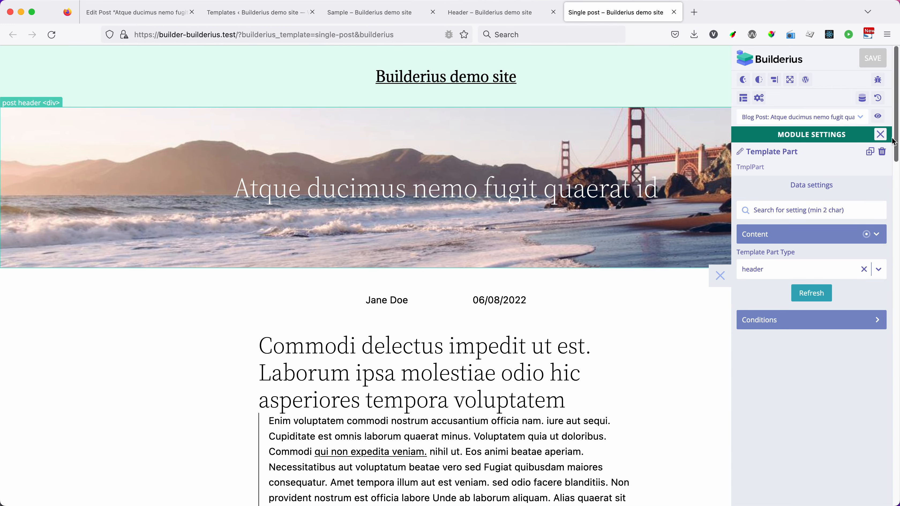
click(881, 135)
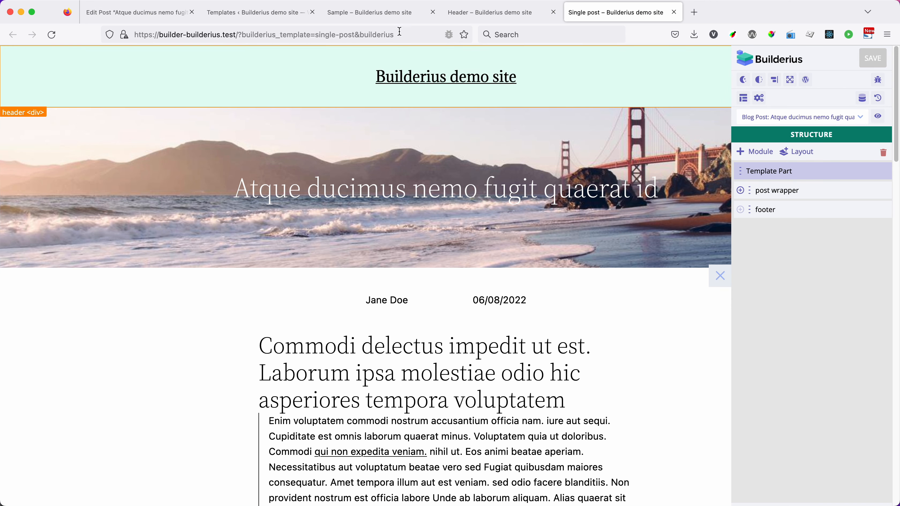
click(410, 34)
click(411, 34)
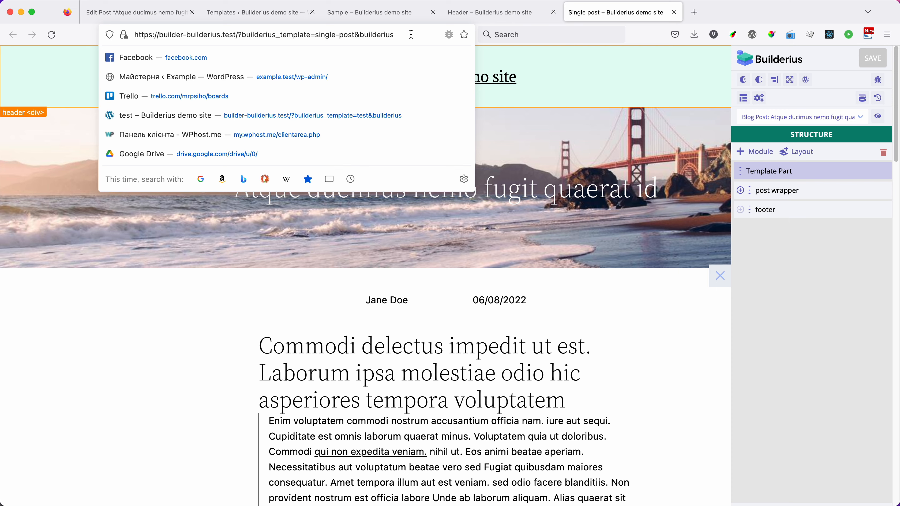
key(Return)
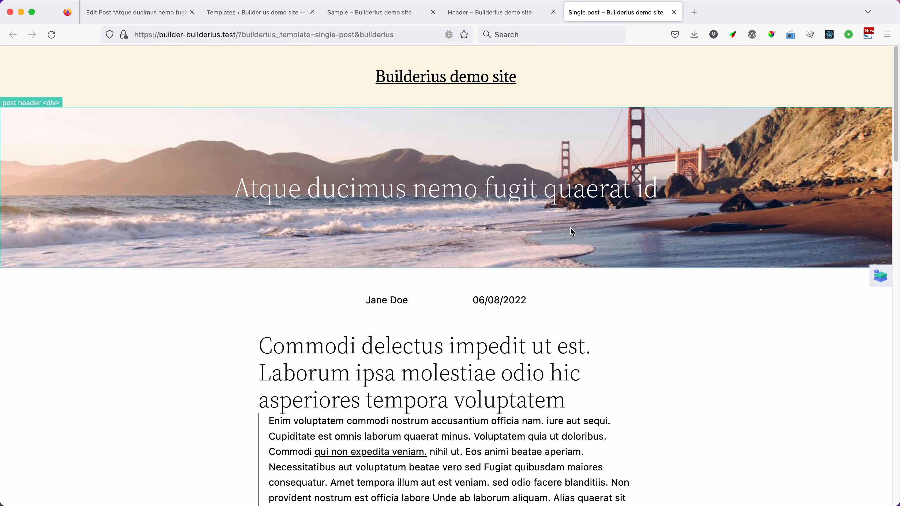
Step: Compare the header in the Header template with its copy in the Single post template, and review the header module's CSS settings
click(498, 18)
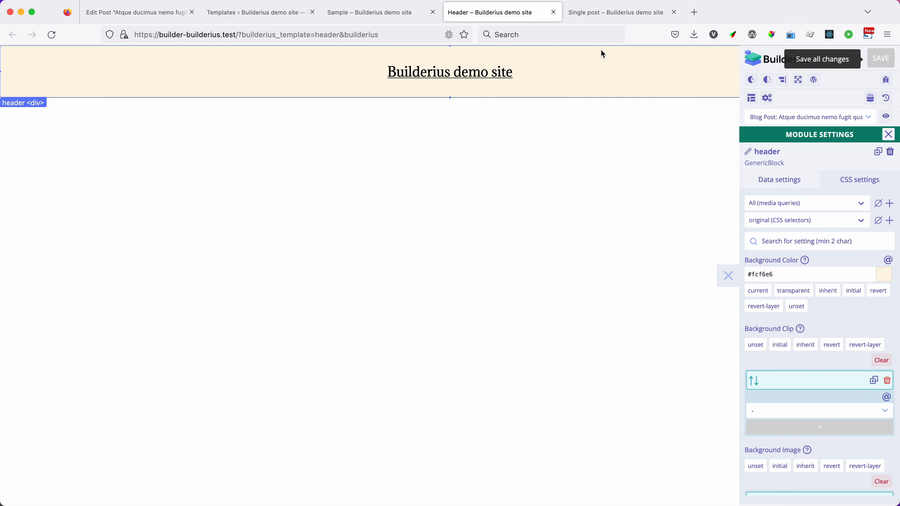
click(610, 8)
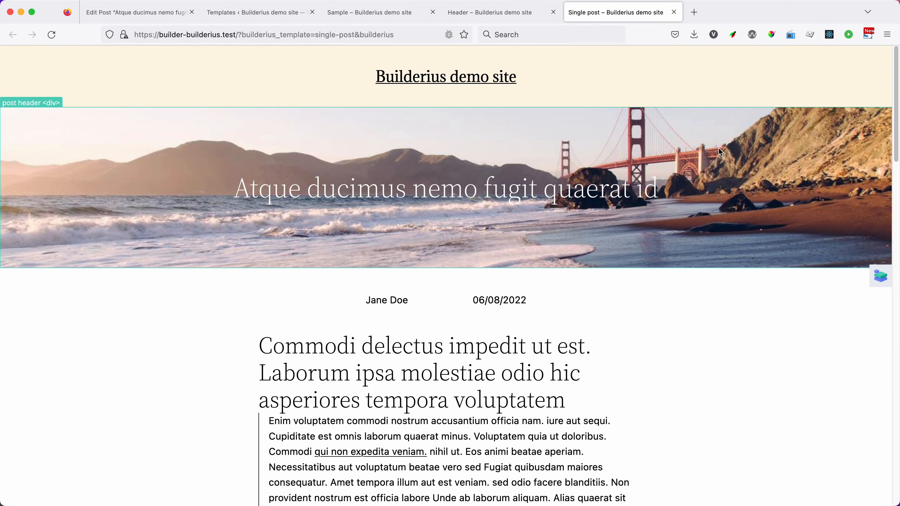
click(881, 279)
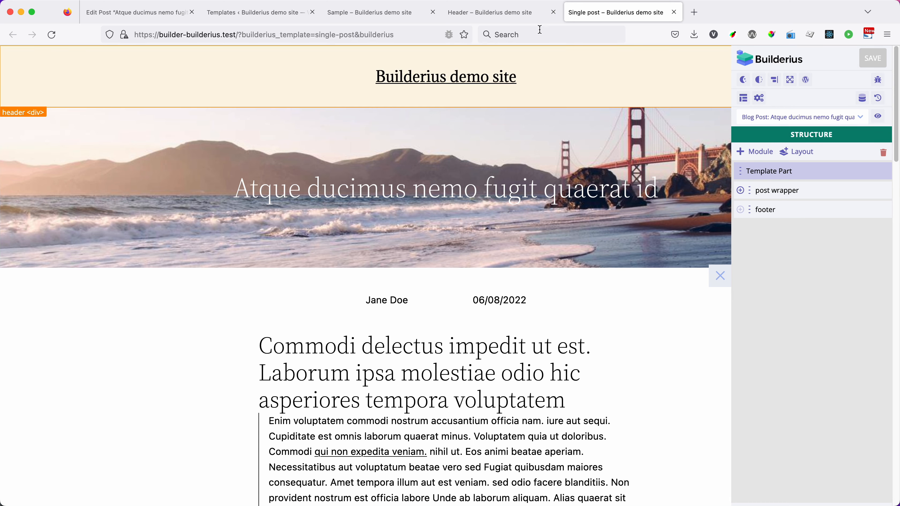
click(516, 12)
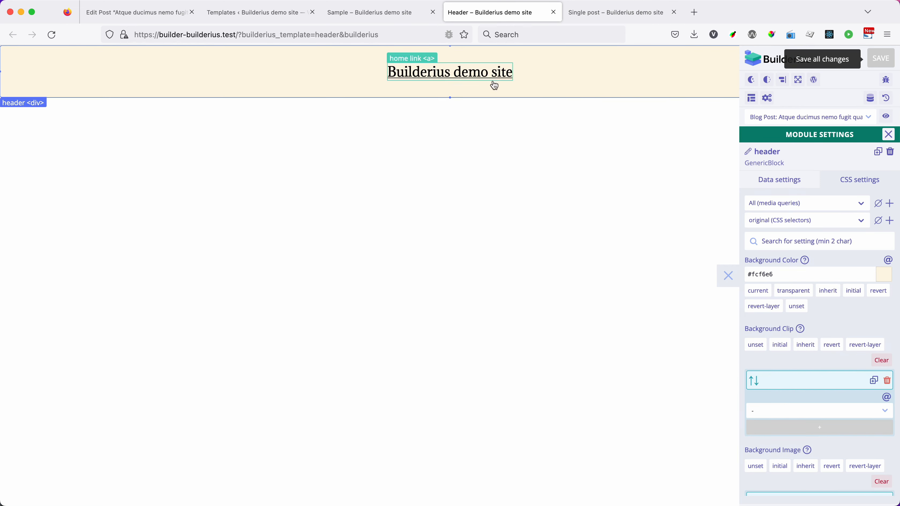
click(598, 13)
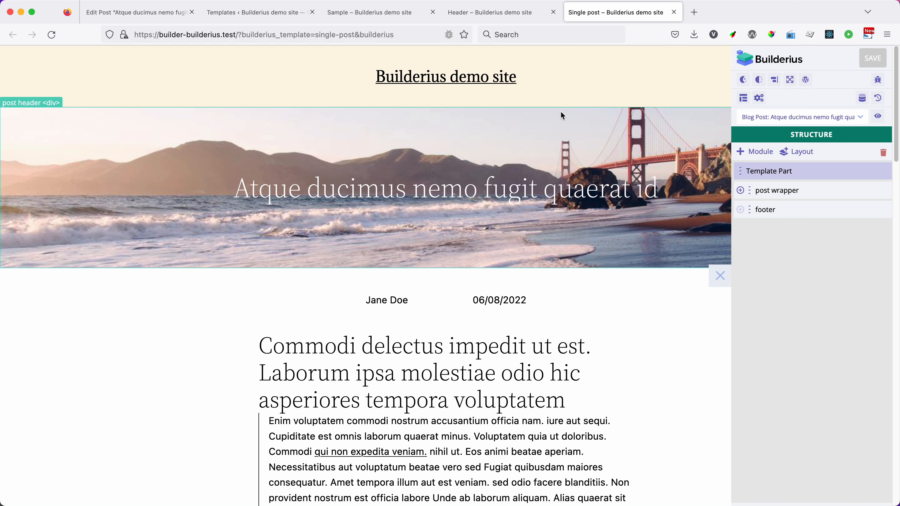
click(481, 14)
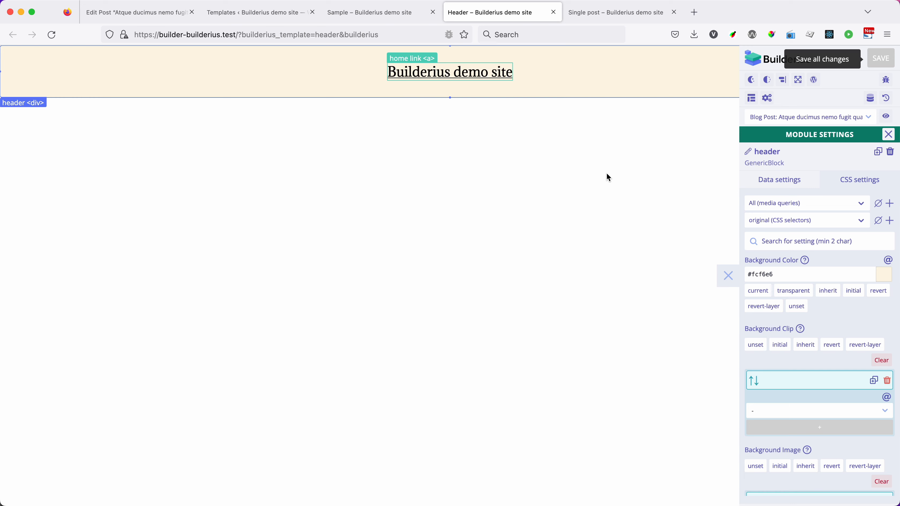
click(889, 135)
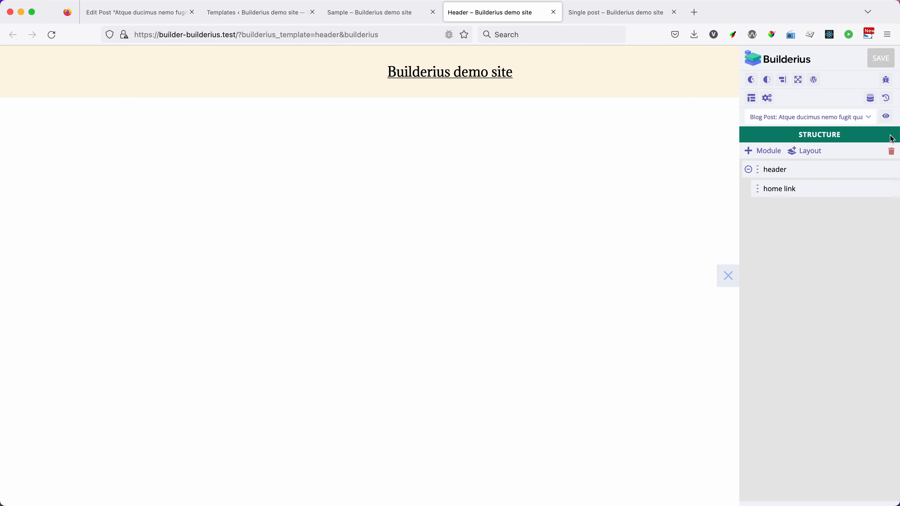
click(778, 170)
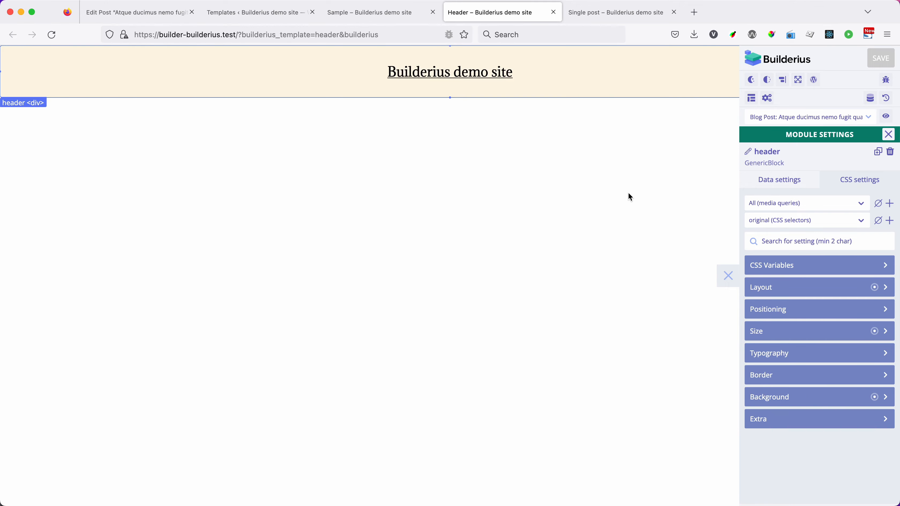
Step: Examine the Custom JS/CSS options in the Single post template's settings
click(599, 12)
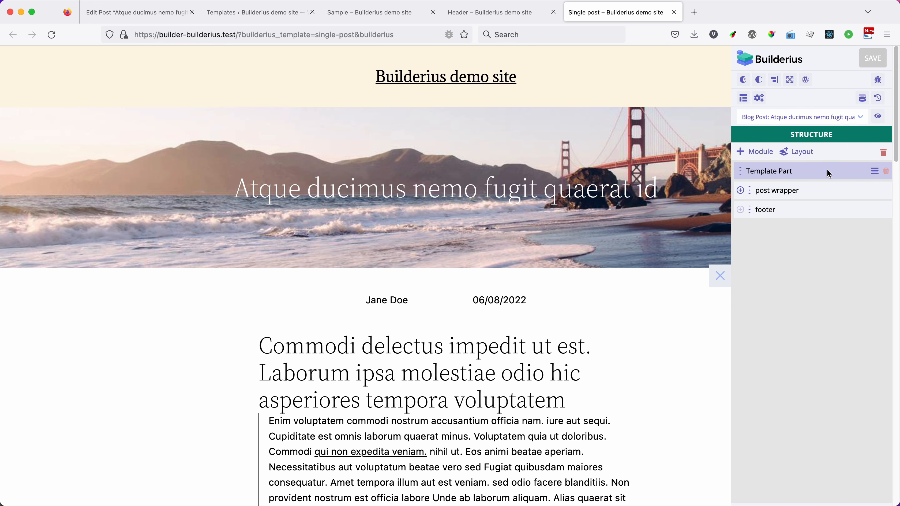
click(514, 12)
click(623, 16)
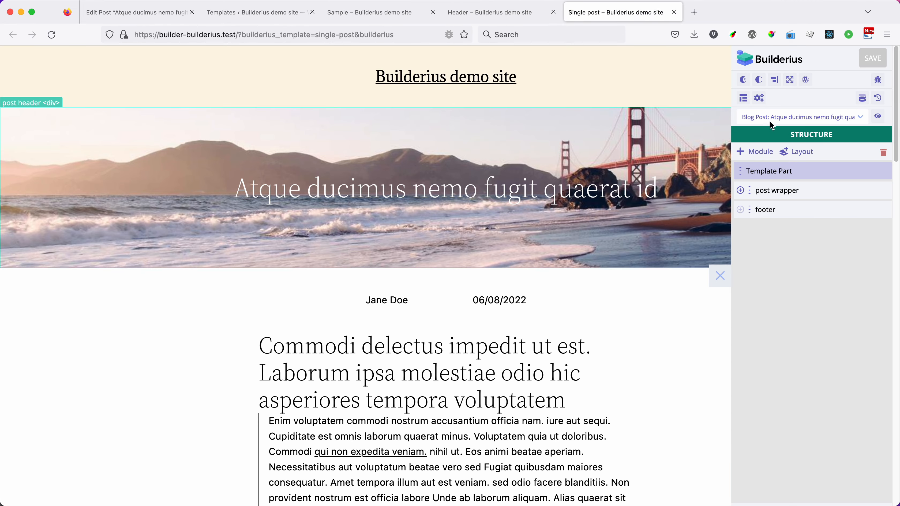
click(744, 100)
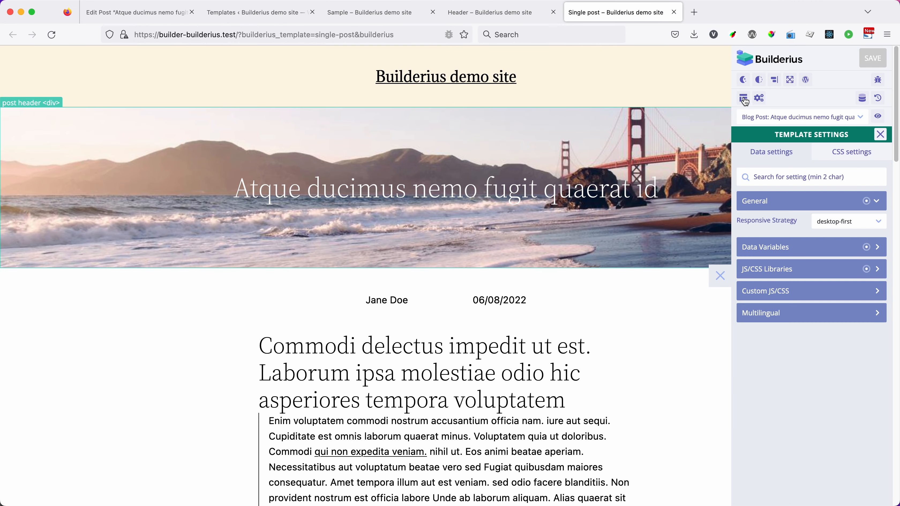
click(794, 290)
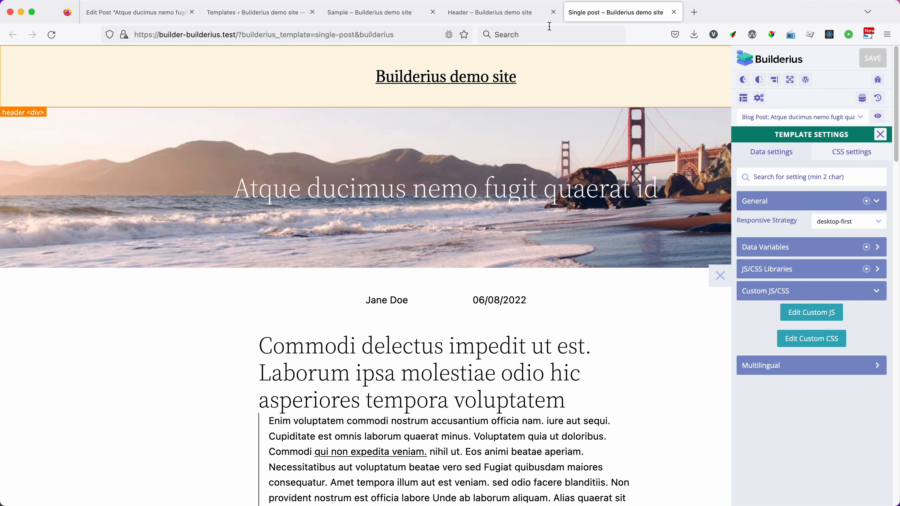
Step: In the Header template, assign a new CSS variable --header-bg to the header module's background color and save the template
click(525, 16)
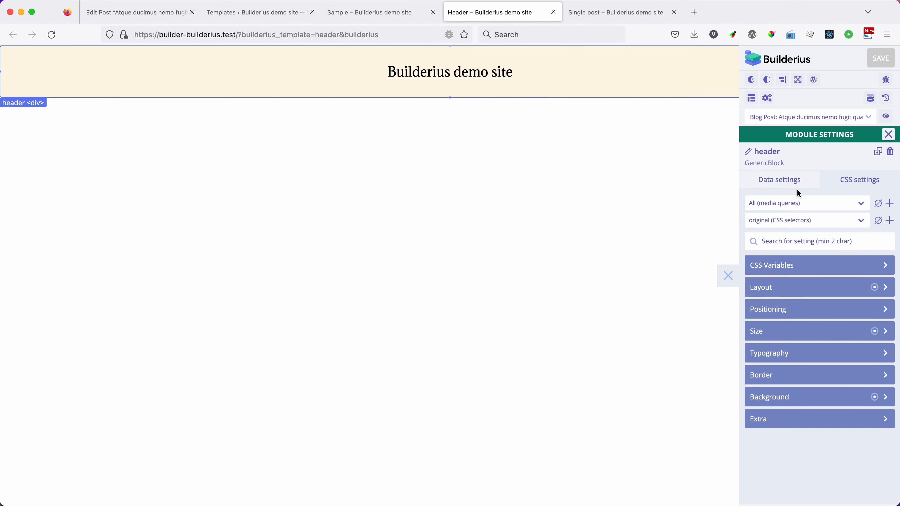
click(807, 397)
scroll(826, 342, down, 2)
scroll(826, 342, down, 4)
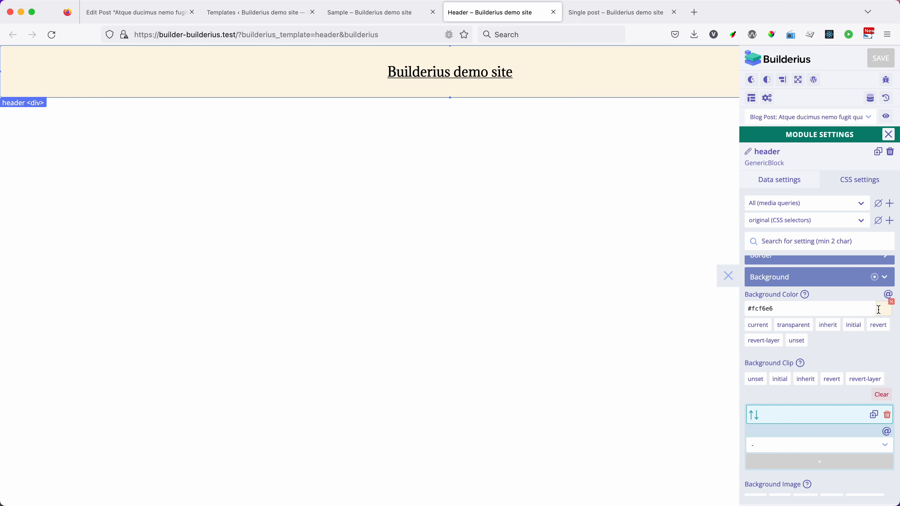
click(888, 294)
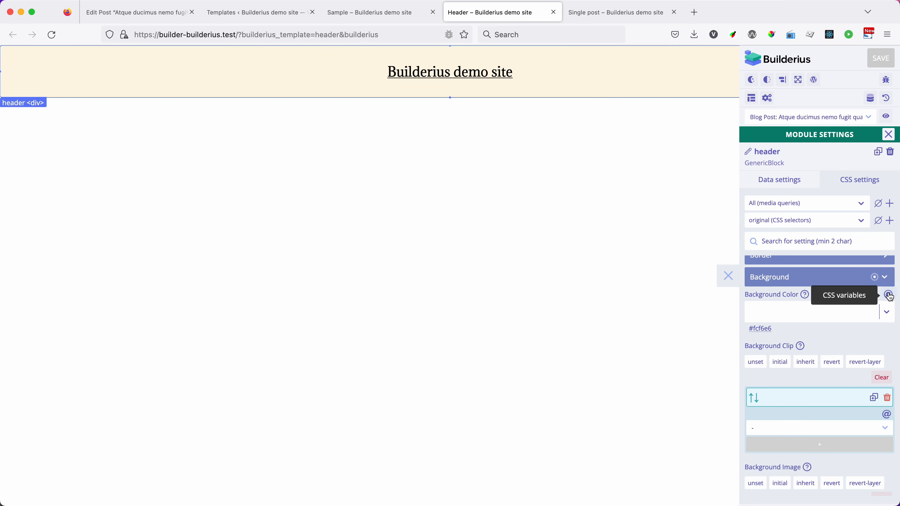
click(794, 310)
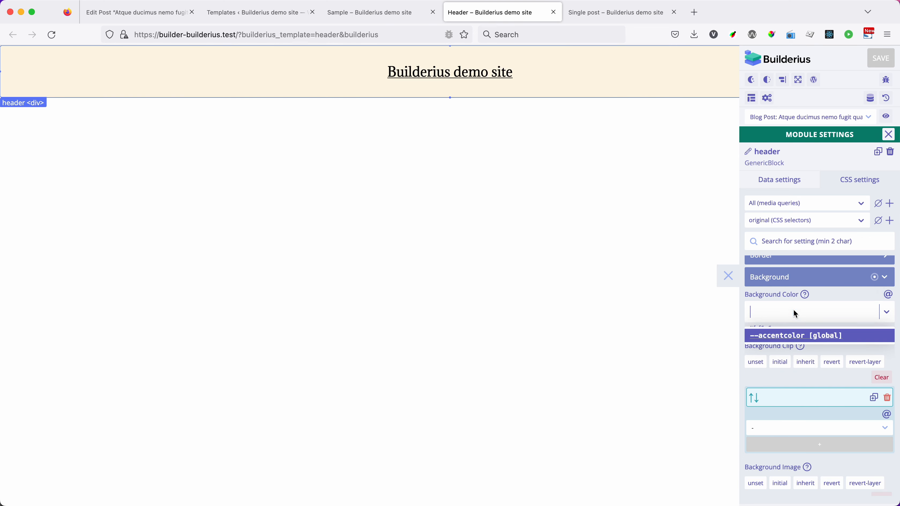
text(--)
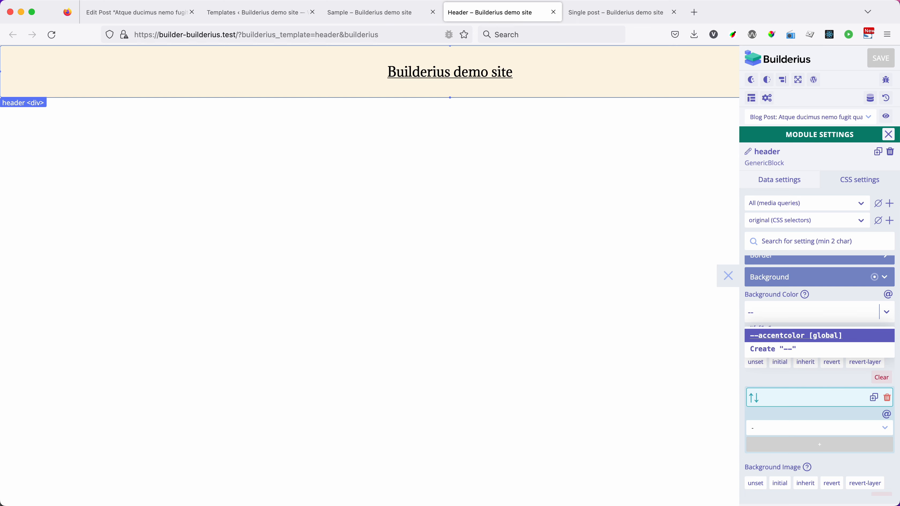
text(header)
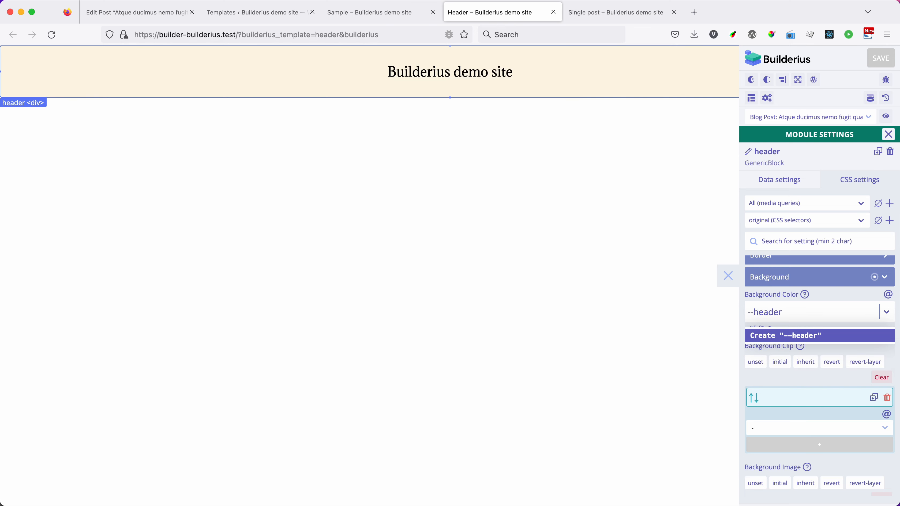
text(-bg)
key(Return)
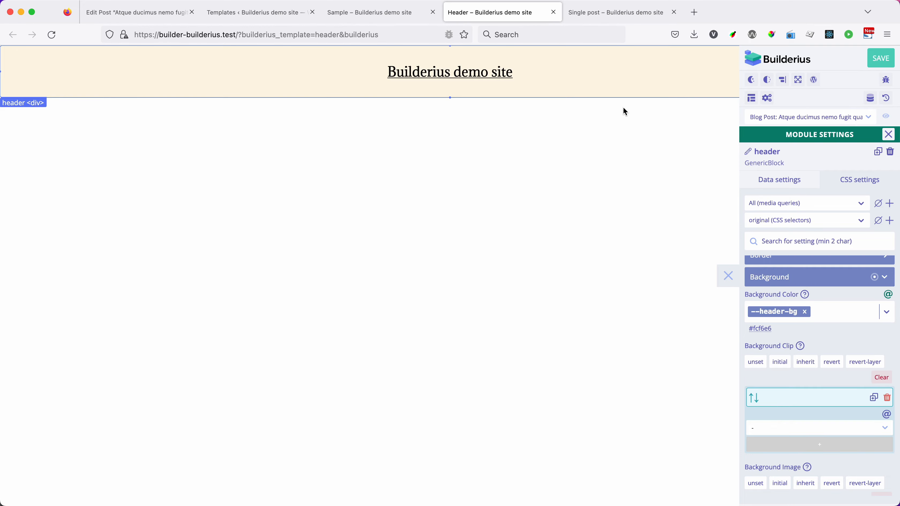
click(879, 62)
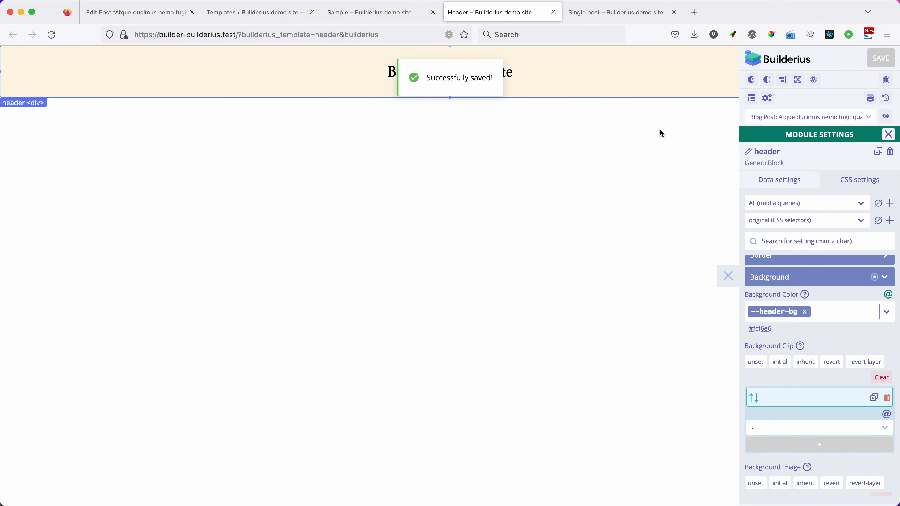
Step: Close the Single post template's settings and refresh its header Template Part module
click(630, 13)
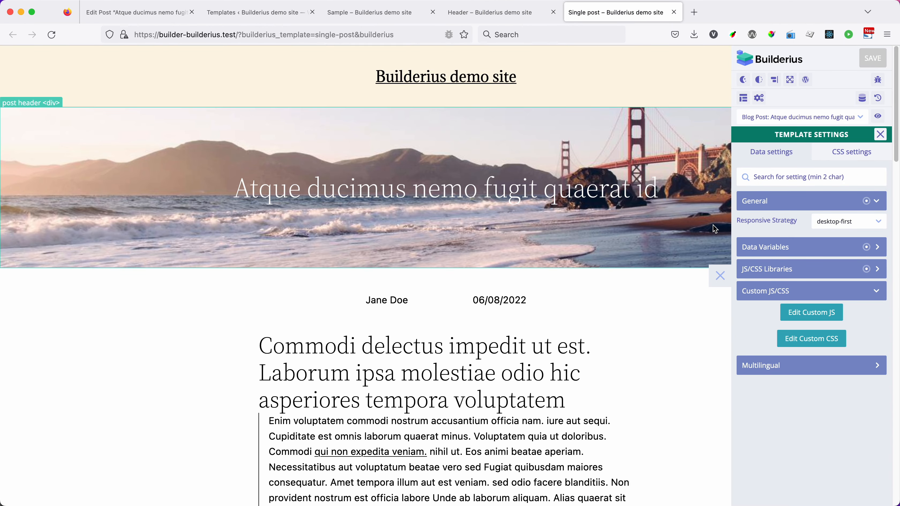
click(881, 134)
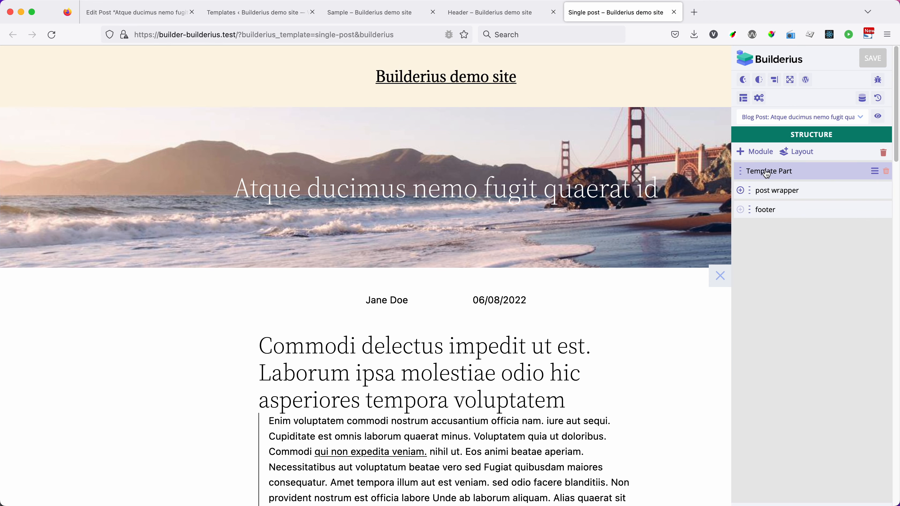
click(874, 171)
click(875, 171)
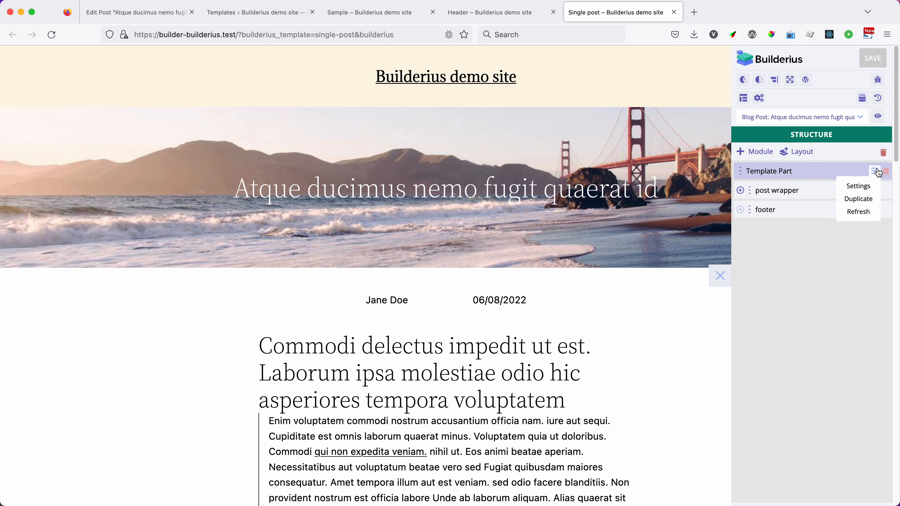
click(857, 212)
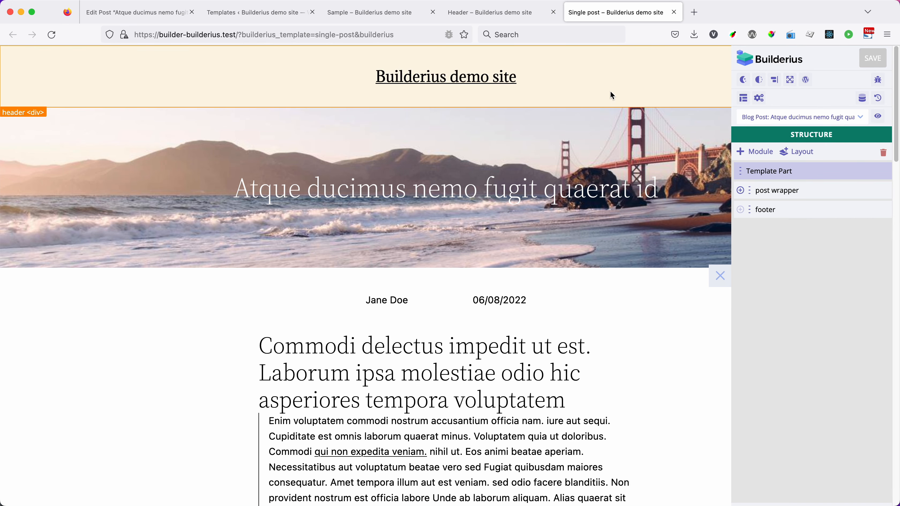
Step: Inspect the header div's background-color rule in the Single post template with the browser's developer tools
key(super+alt+k)
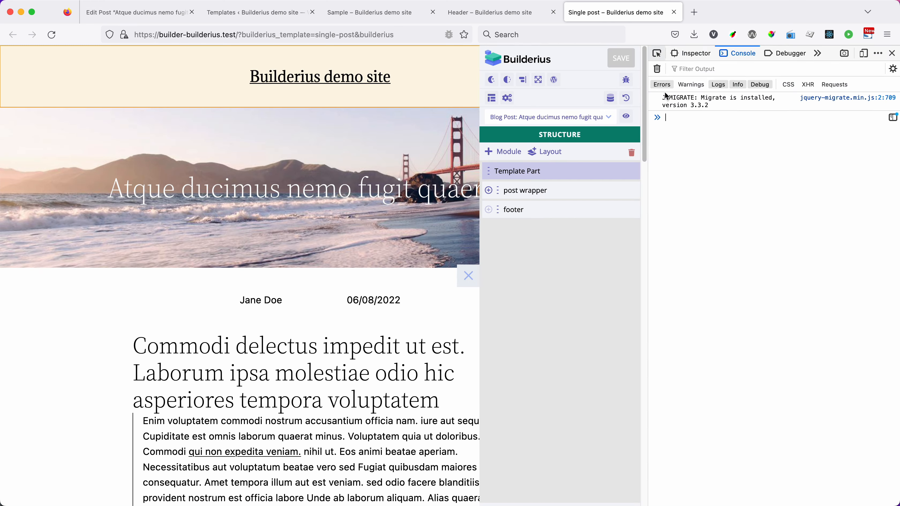
click(657, 54)
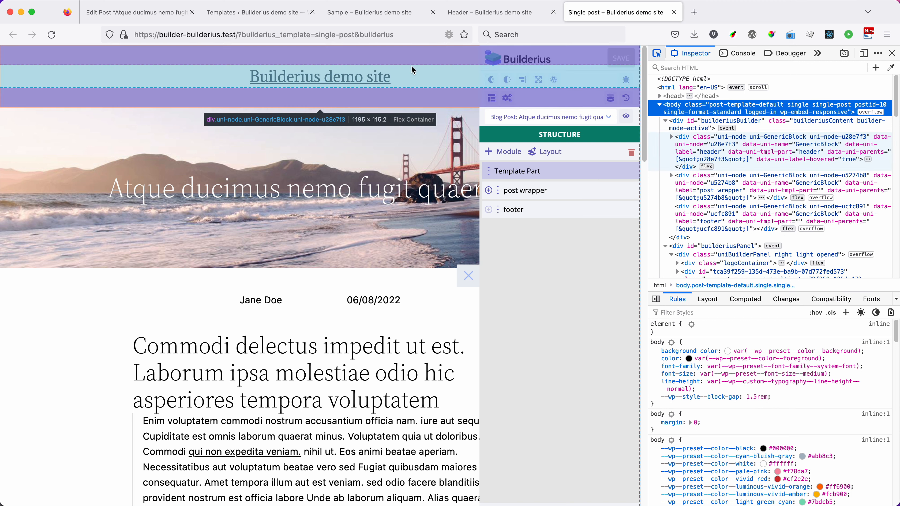
click(408, 63)
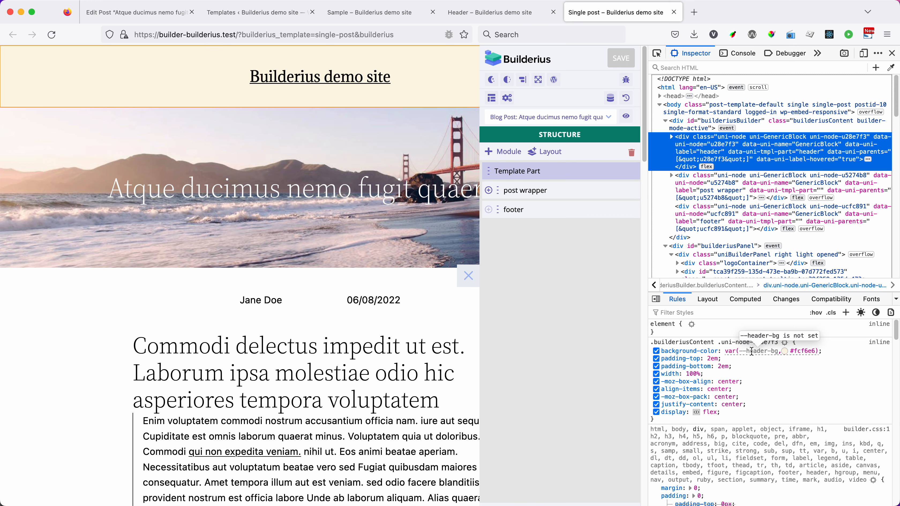
click(476, 12)
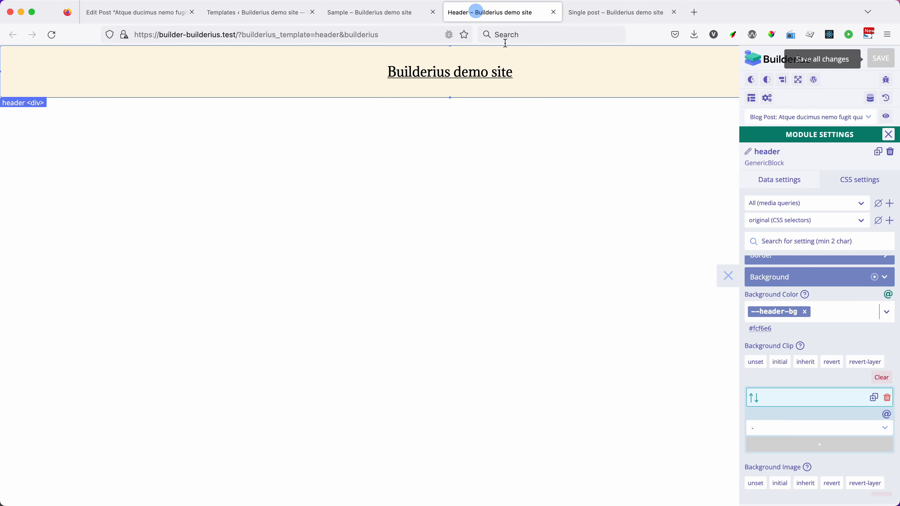
click(623, 13)
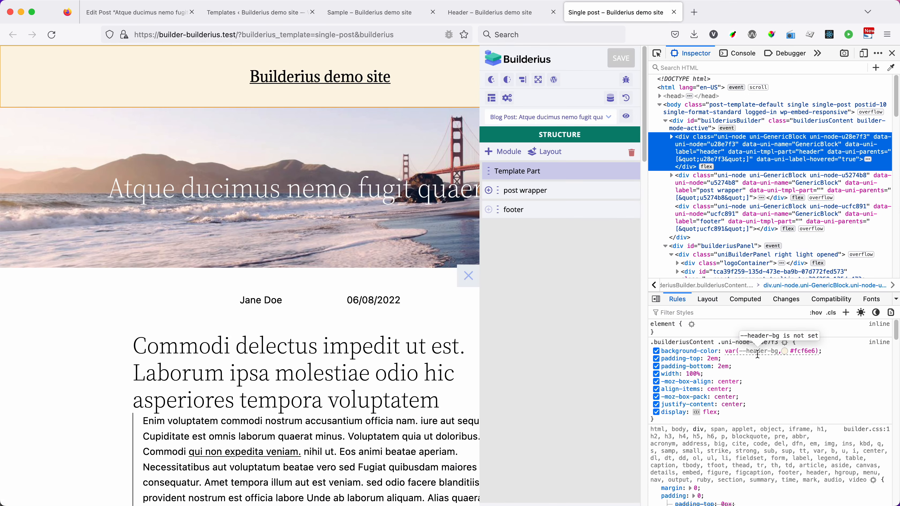
mouse_move(627, 174)
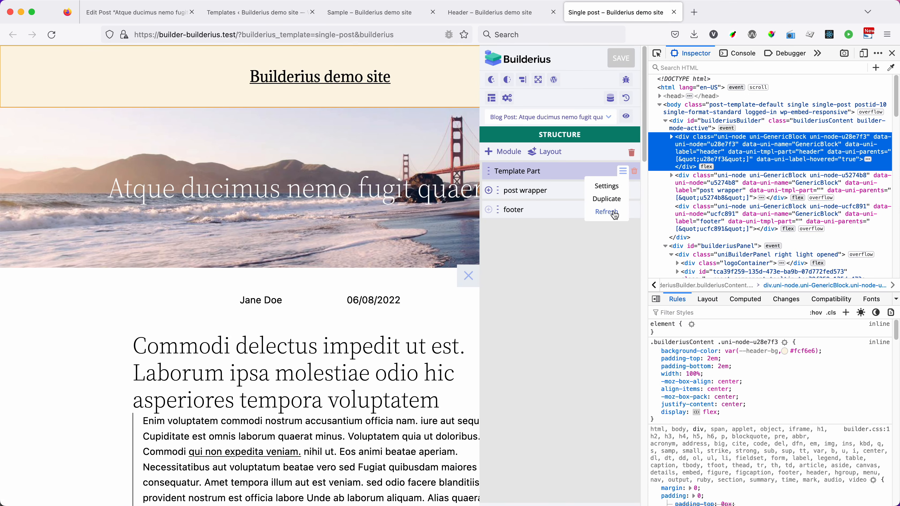
mouse_move(745, 355)
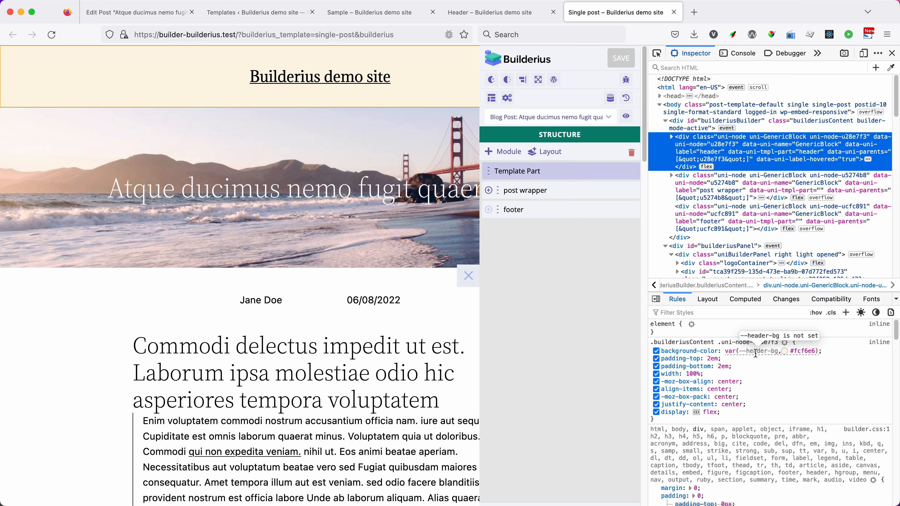
Step: Close the developer tools and add a color CSS variable named --header-bg in the Single post template's CSS settings
click(892, 53)
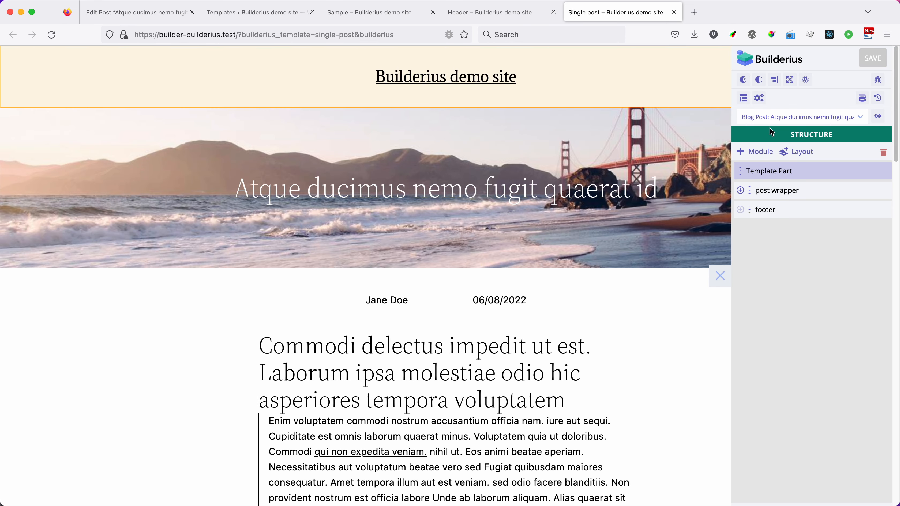
click(745, 100)
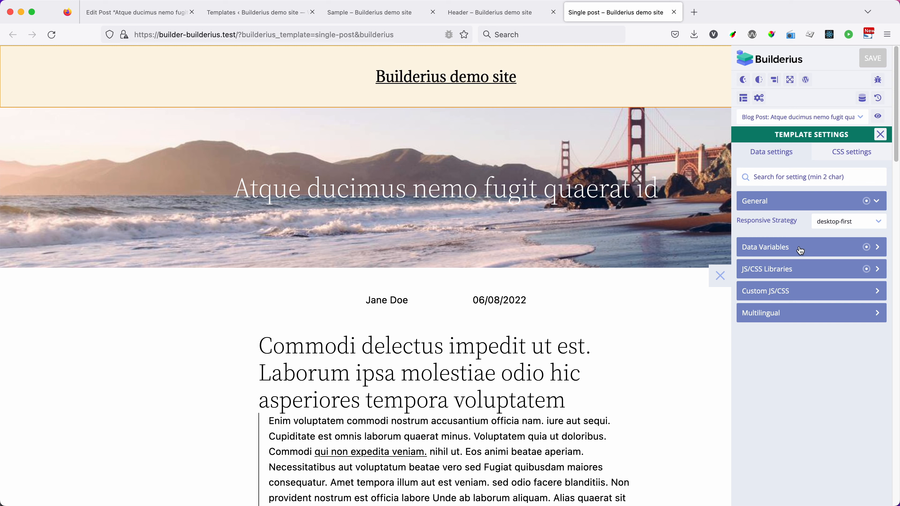
click(848, 151)
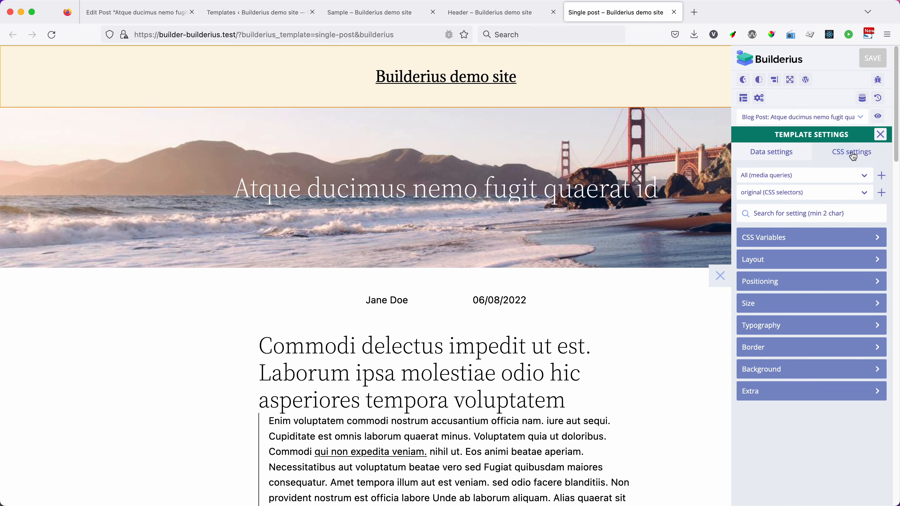
click(753, 239)
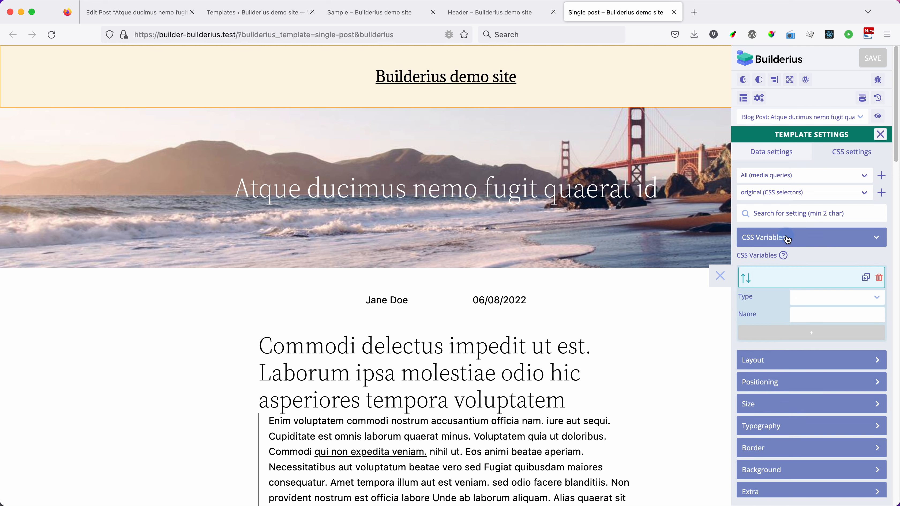
click(809, 298)
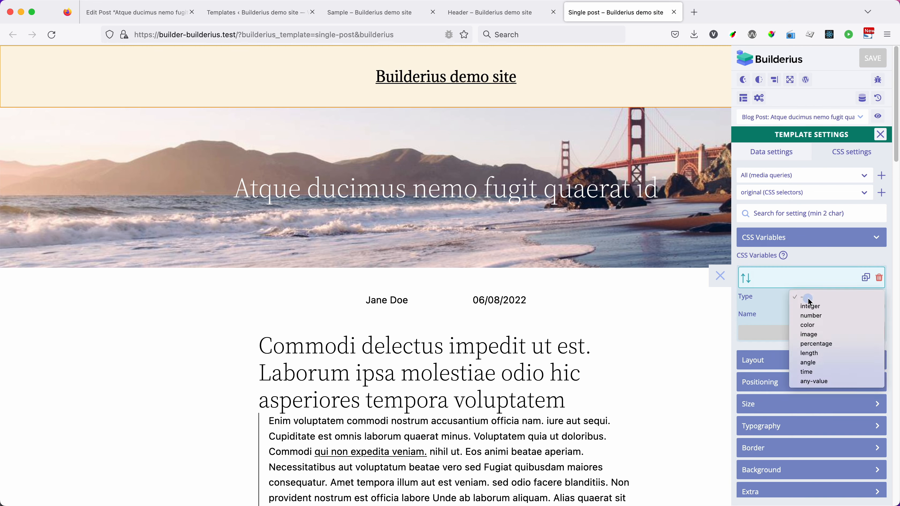
click(813, 325)
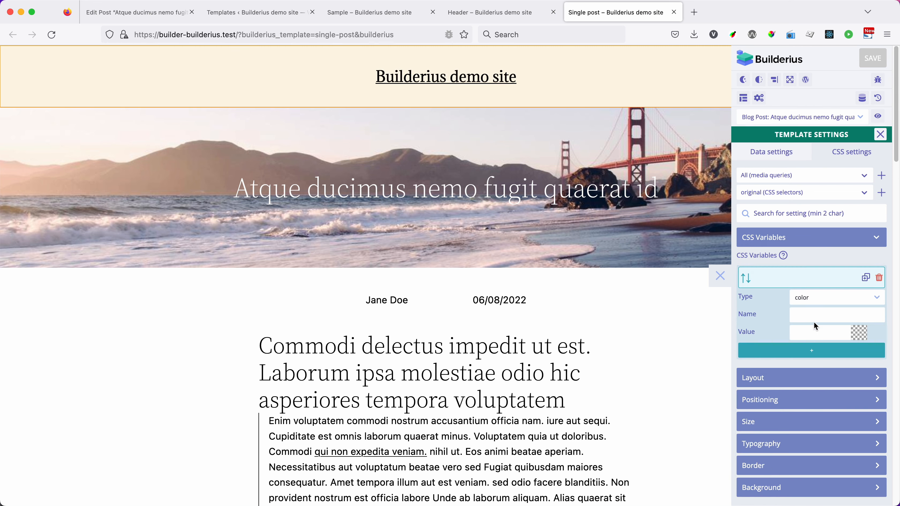
click(814, 295)
text(--)
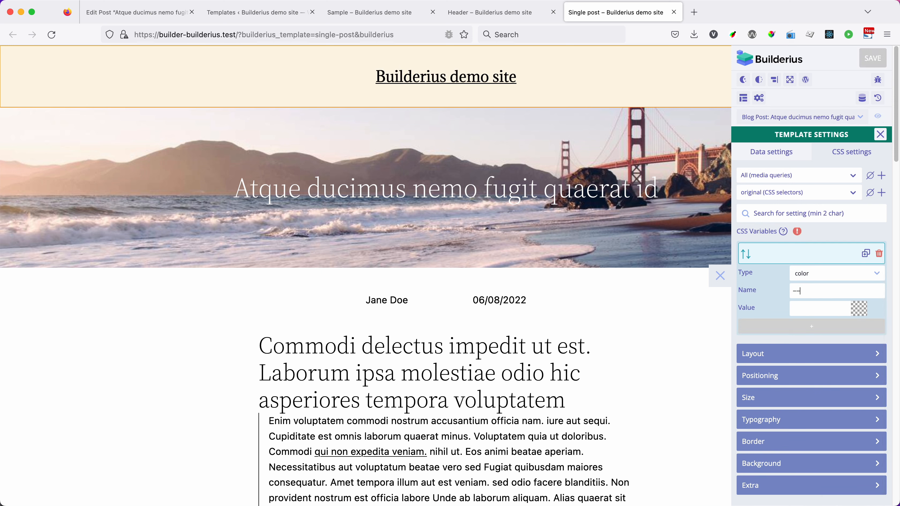
text(header-bg)
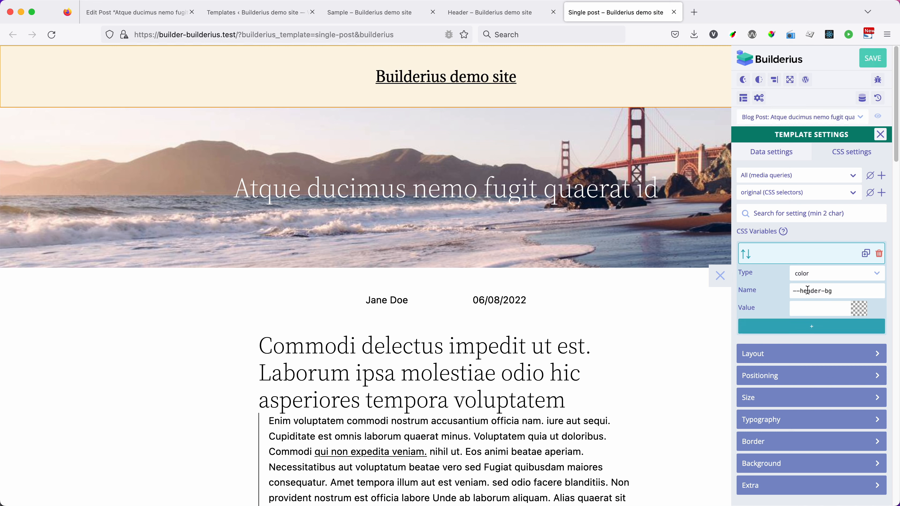
Step: Set the --header-bg variable's value to the light pink #f8def7 and close the template settings
click(813, 309)
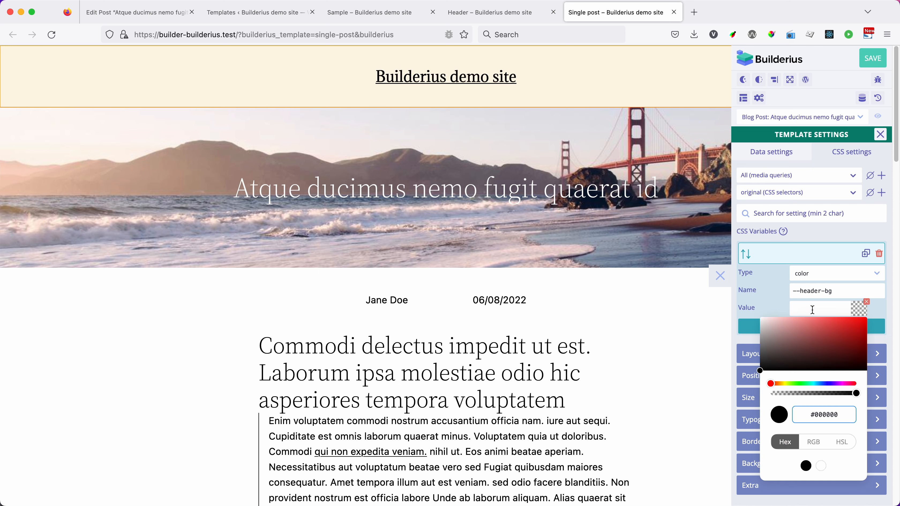
click(842, 384)
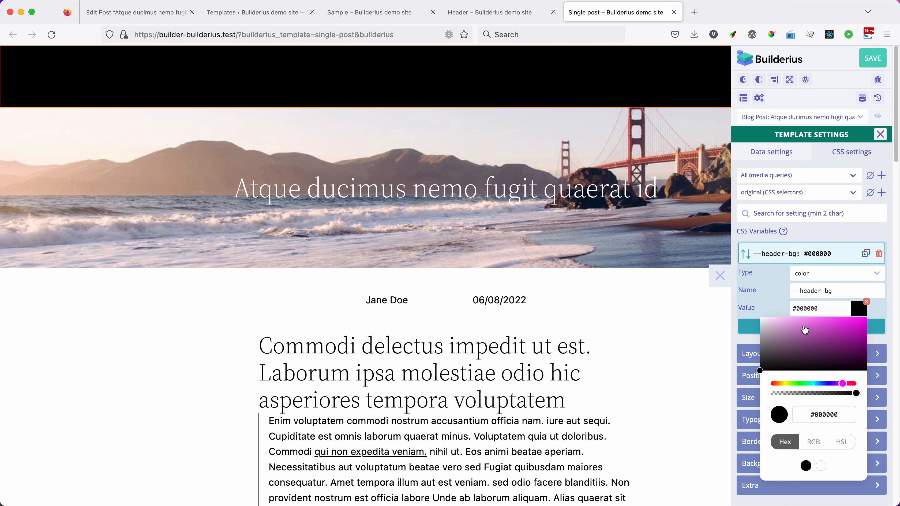
click(801, 327)
click(778, 320)
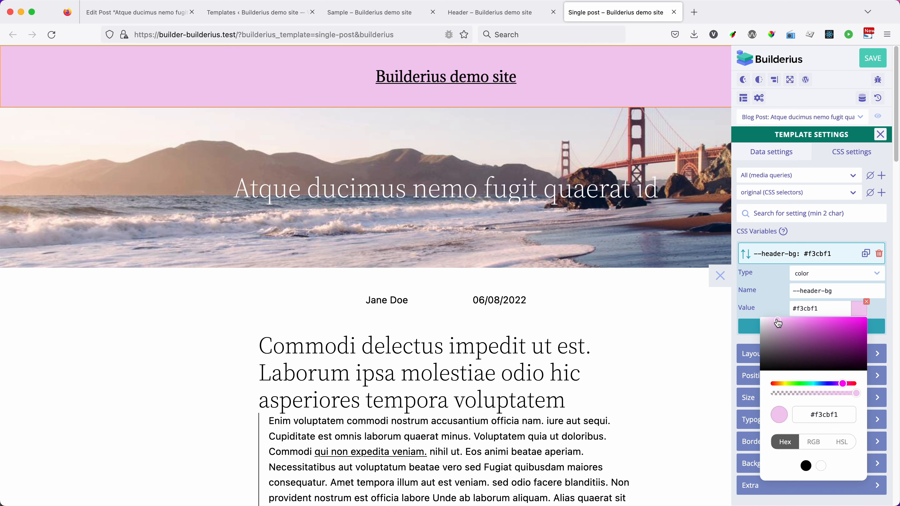
drag(779, 324, 772, 322)
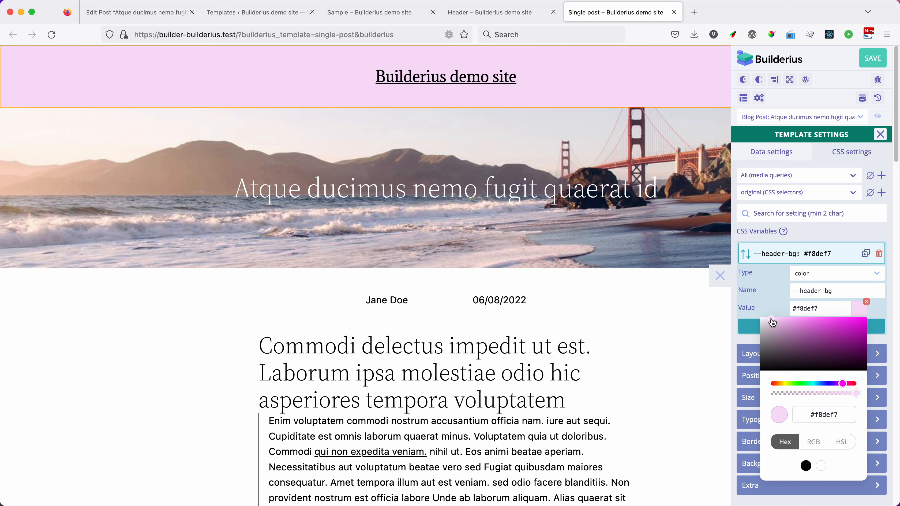
click(773, 289)
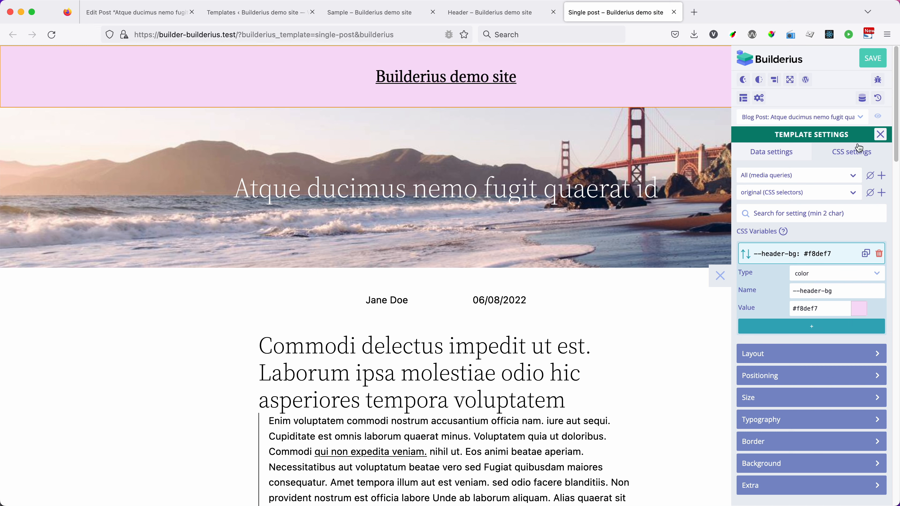
click(880, 134)
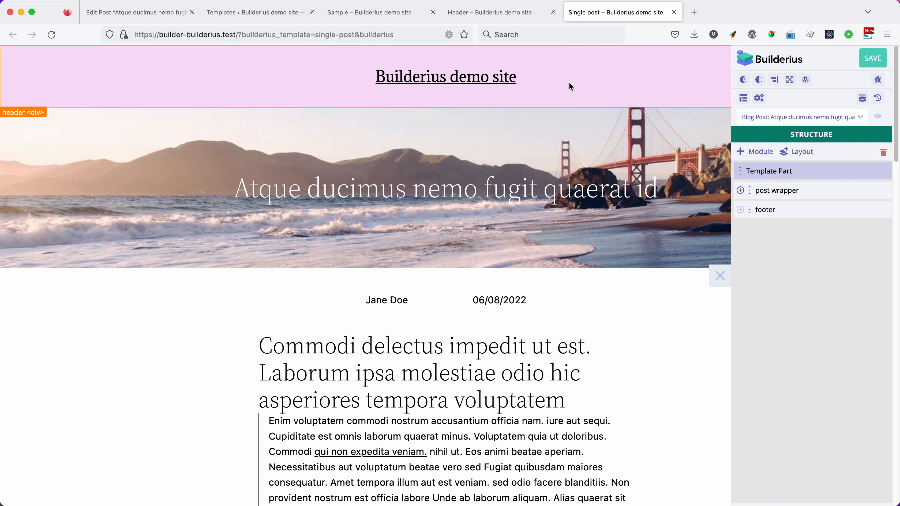
Step: Reload the Header template and reopen its builder panel to check the header's background color
click(494, 13)
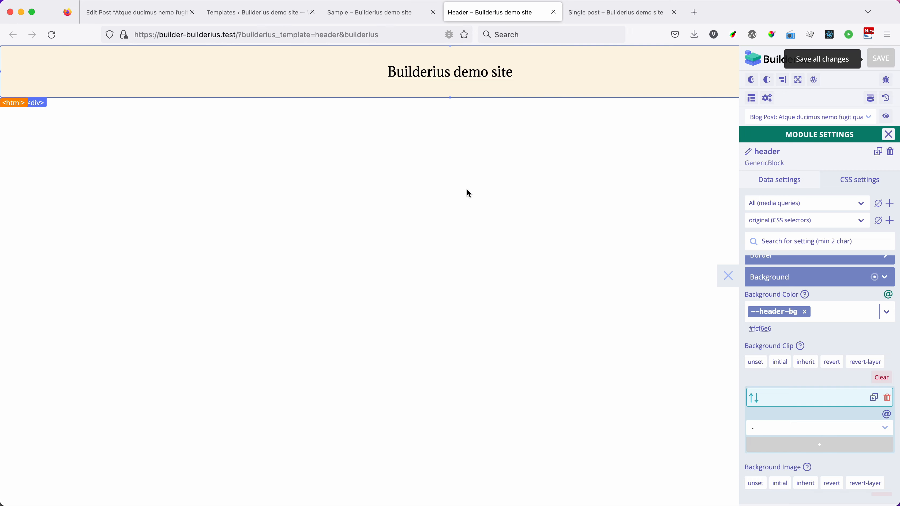
key(super+r)
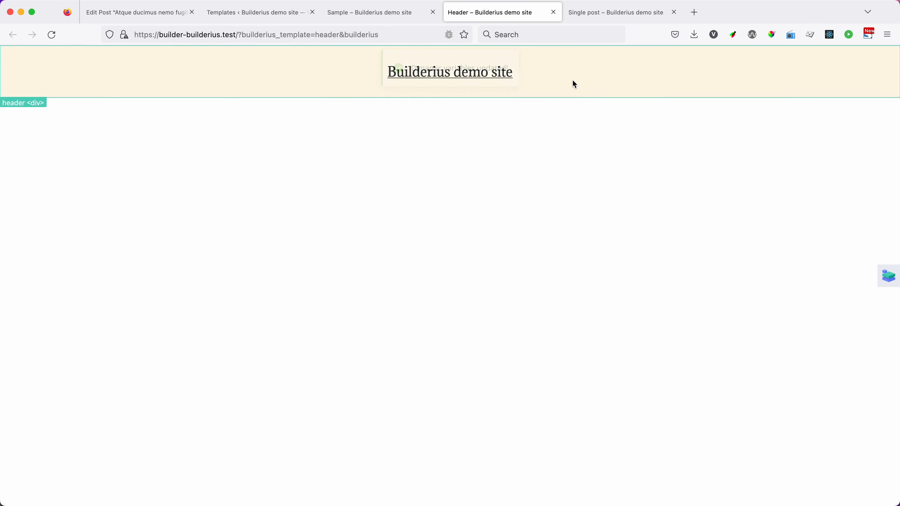
click(889, 276)
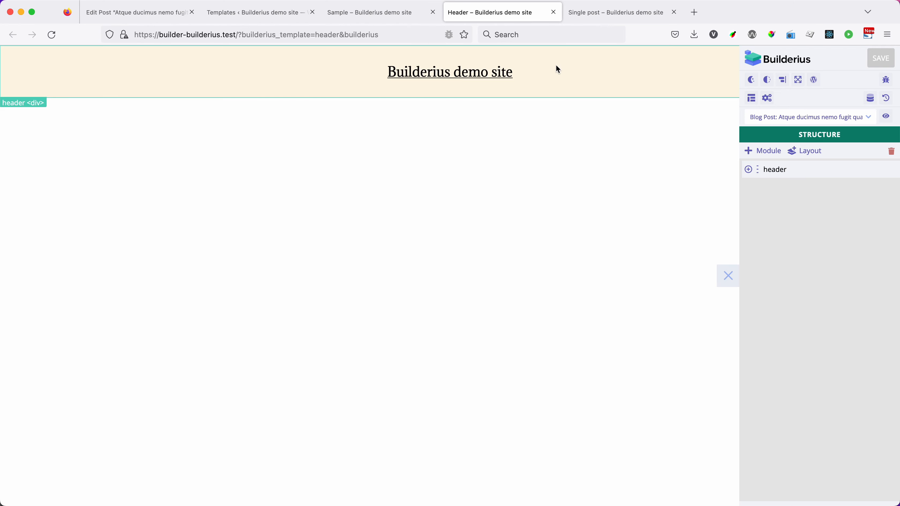
Step: Add a Template Part module of type header to the Sample template and move it above header #3 in the structure
click(382, 16)
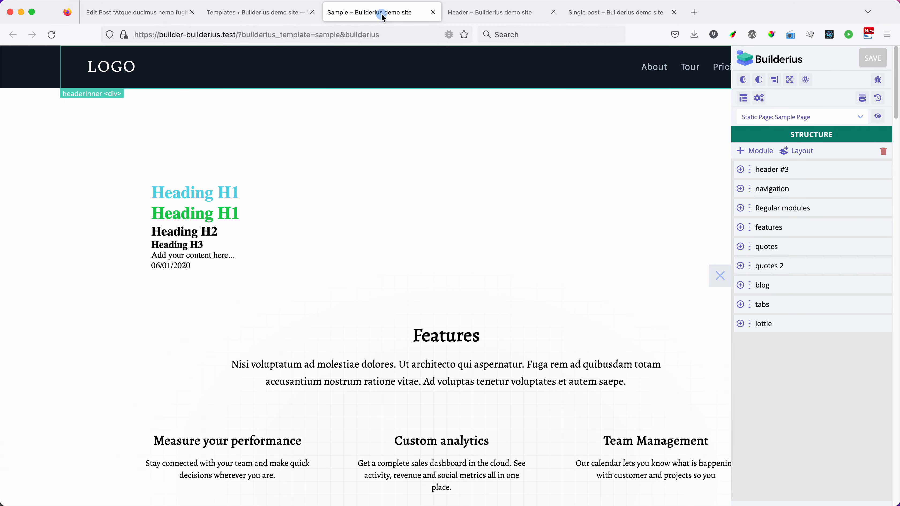
click(759, 154)
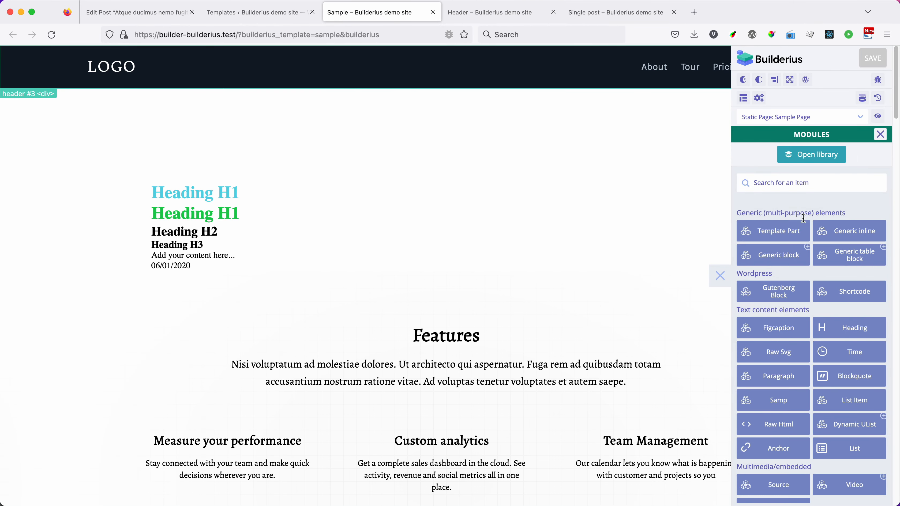
click(767, 233)
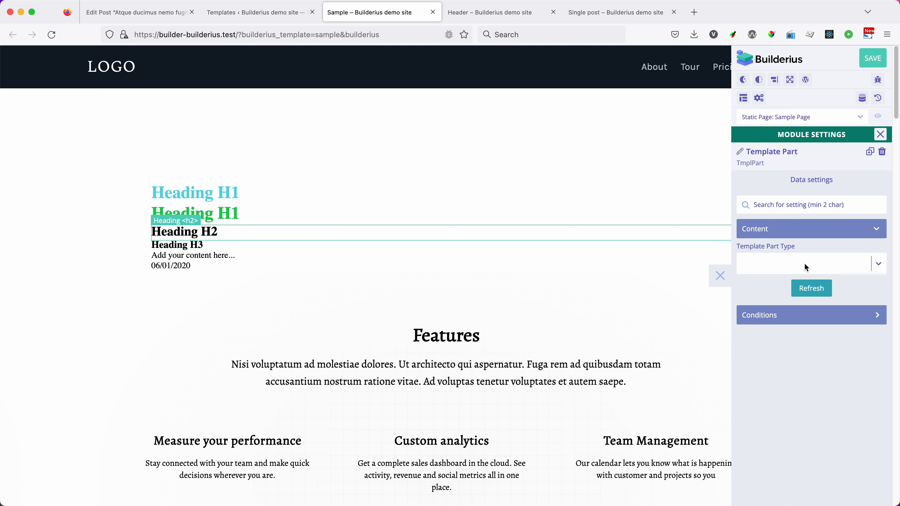
click(775, 266)
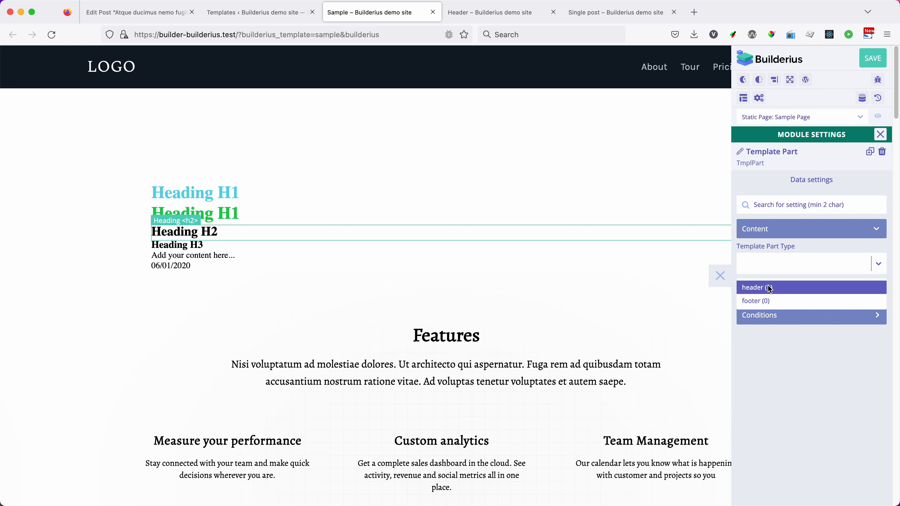
click(753, 288)
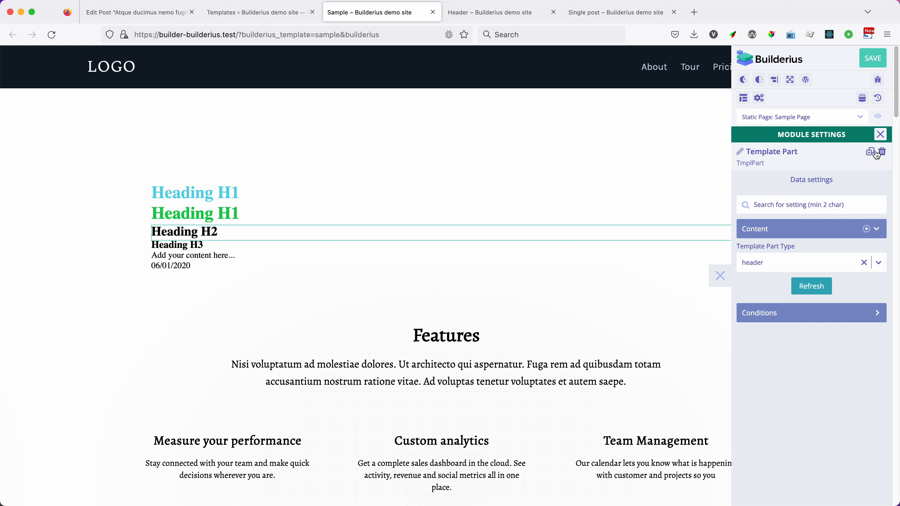
click(881, 135)
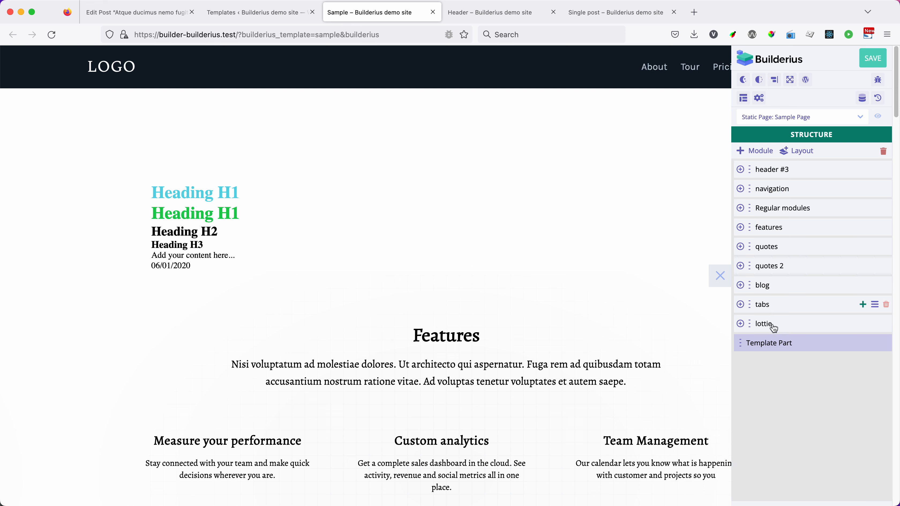
drag(741, 343, 741, 166)
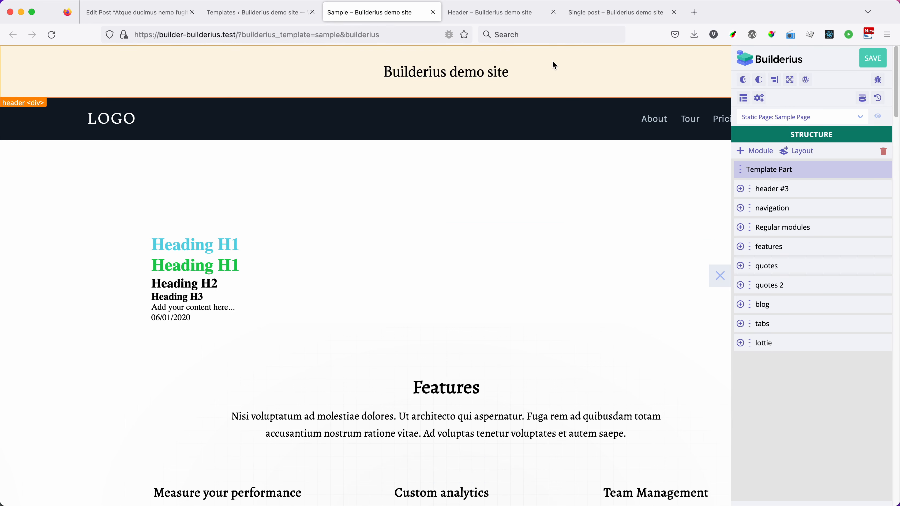
Step: Compare the header's background color between the Header template and the Single post template
click(475, 13)
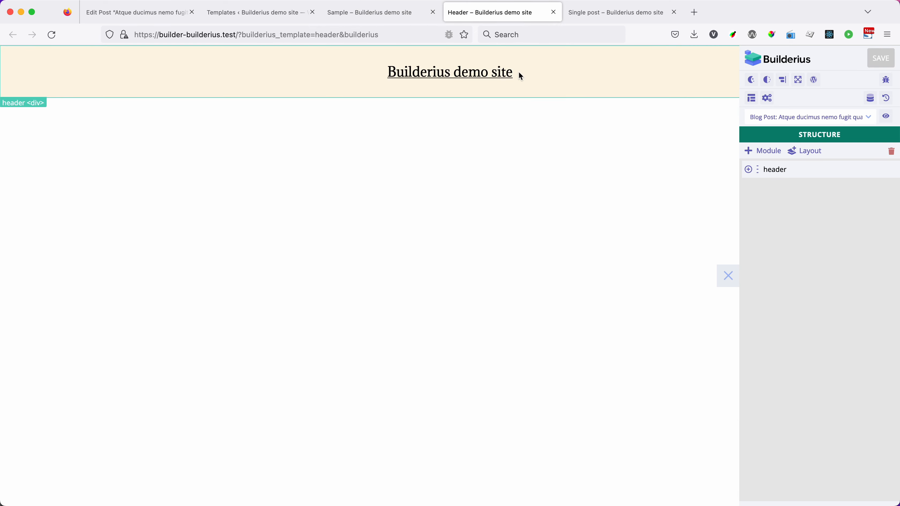
click(612, 13)
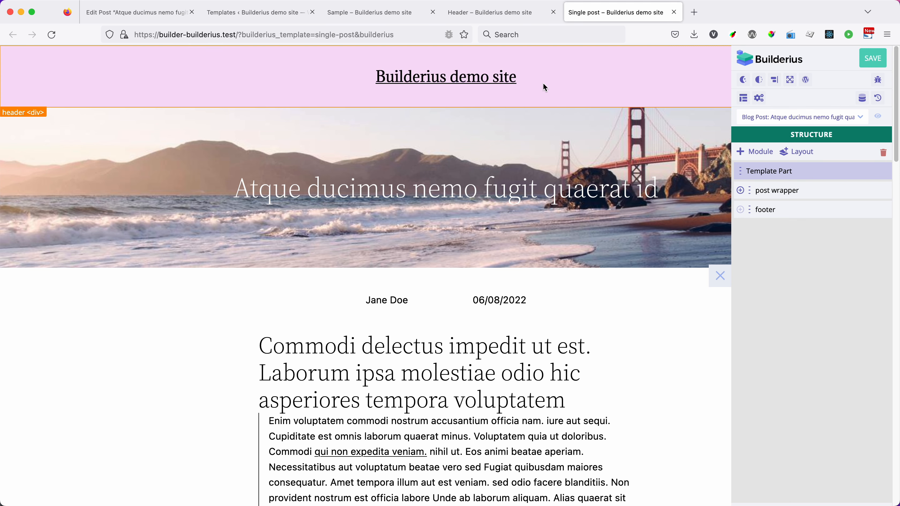
click(503, 15)
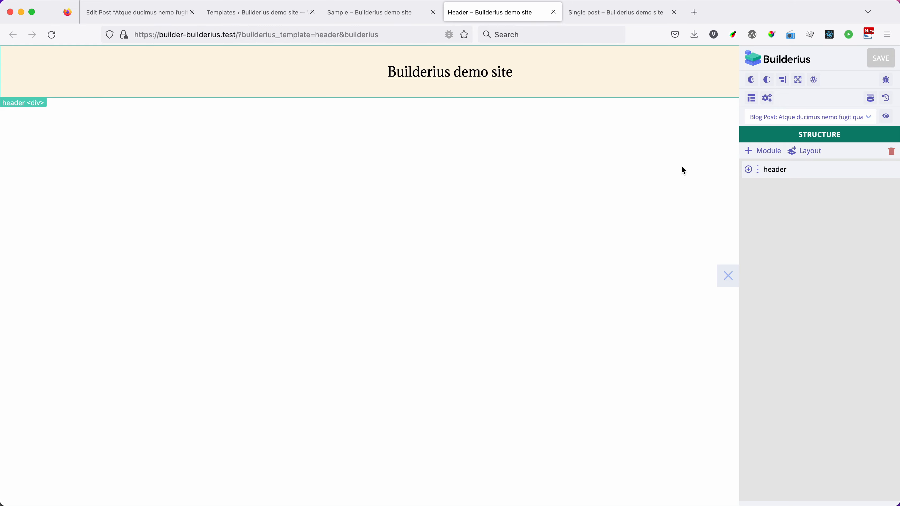
Step: Examine the Data Variables, JS/CSS Libraries, Custom JS/CSS and Multilingual options in the Header template's settings, and close the settings
click(752, 100)
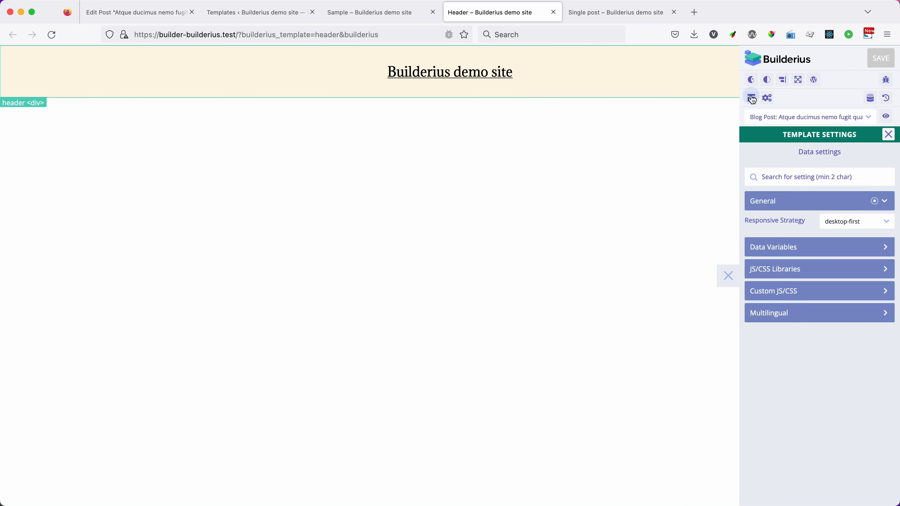
click(791, 247)
click(782, 295)
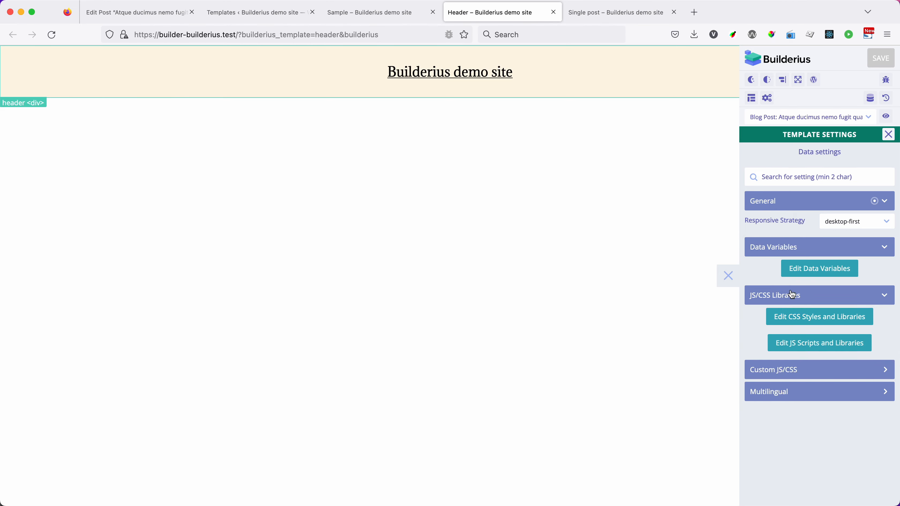
click(801, 374)
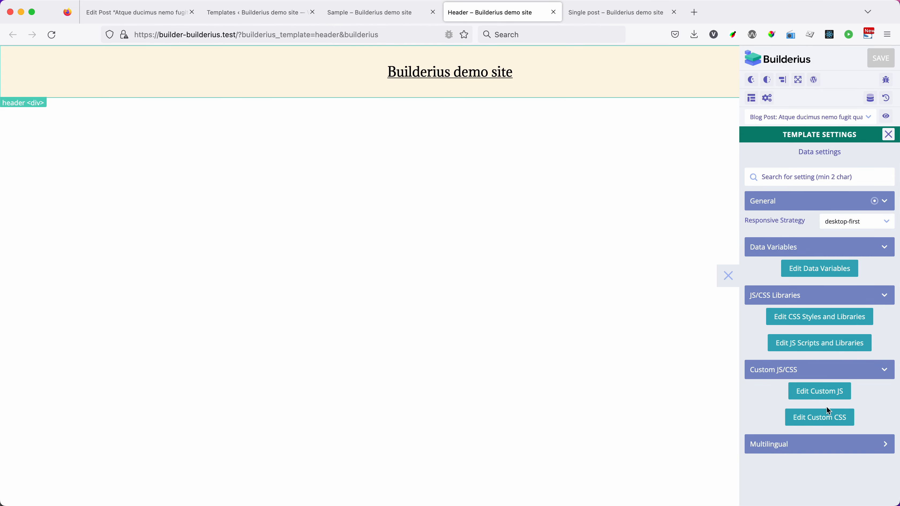
click(794, 450)
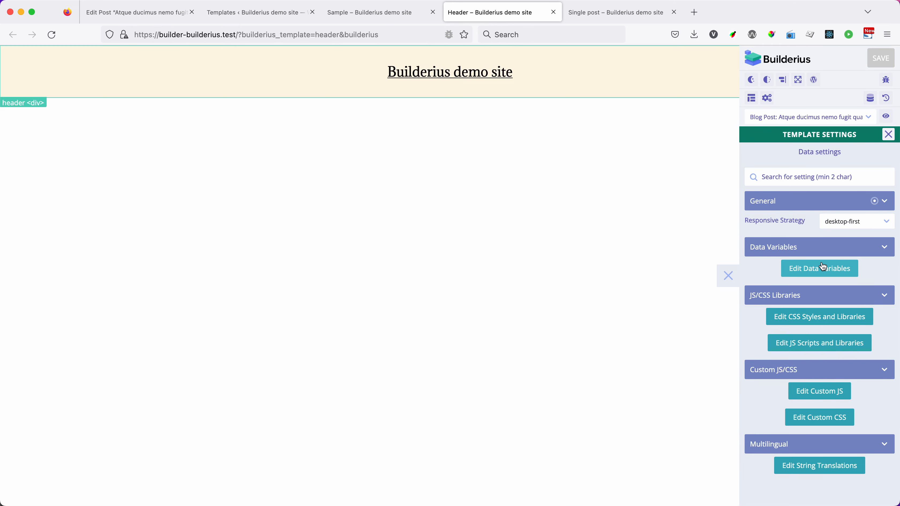
click(889, 135)
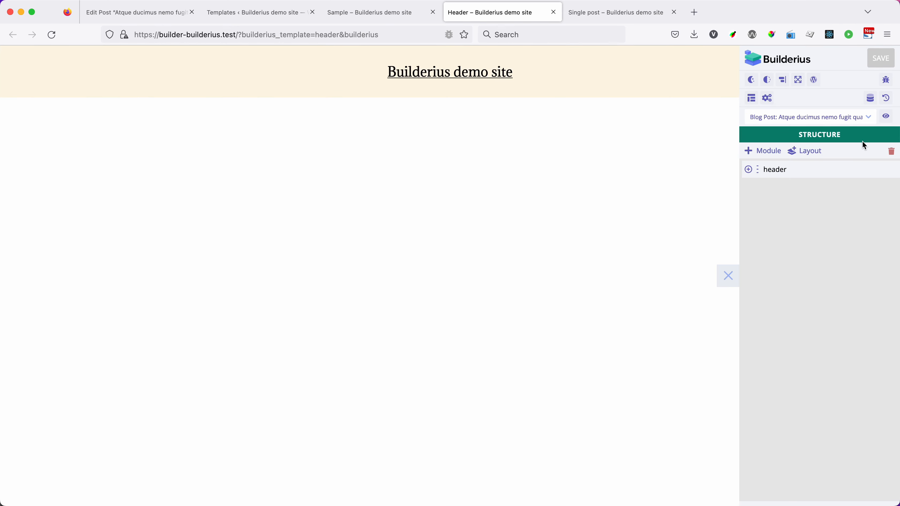
click(875, 61)
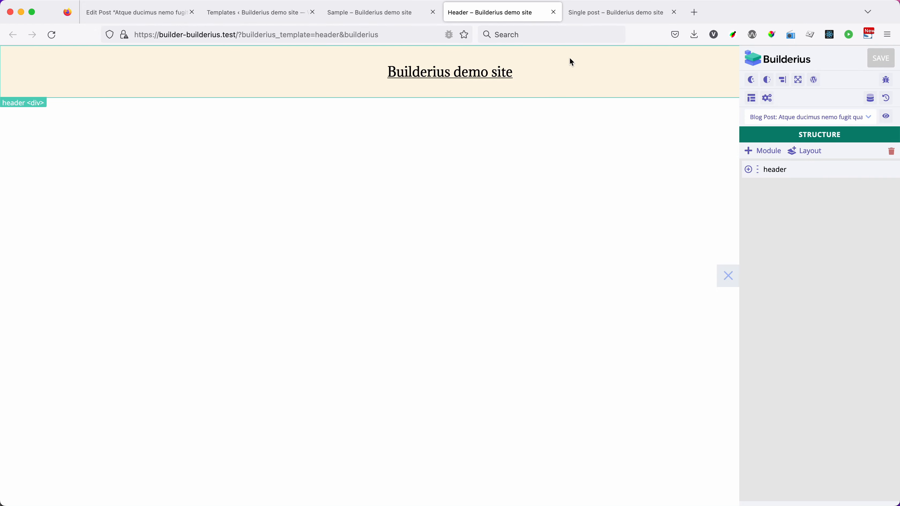
Step: Close the Header and Sample template pages, leaving the Sample page without saving
click(553, 12)
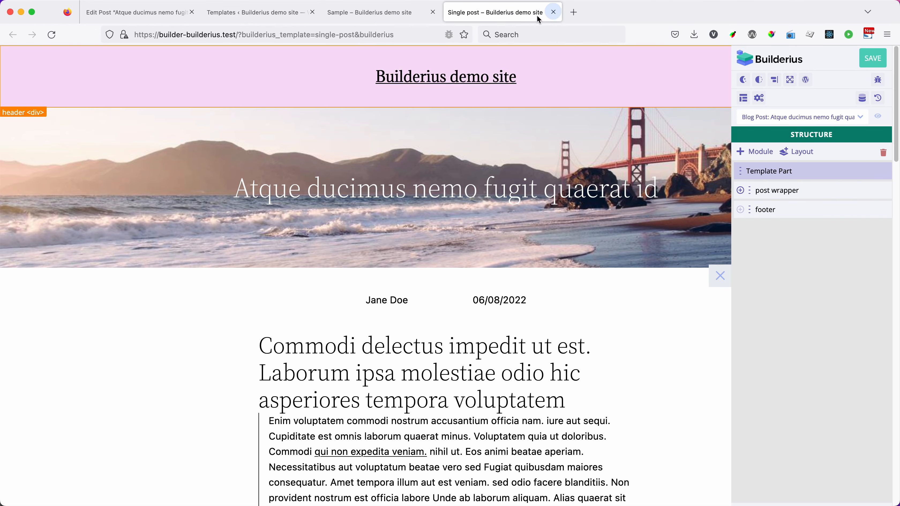
click(404, 14)
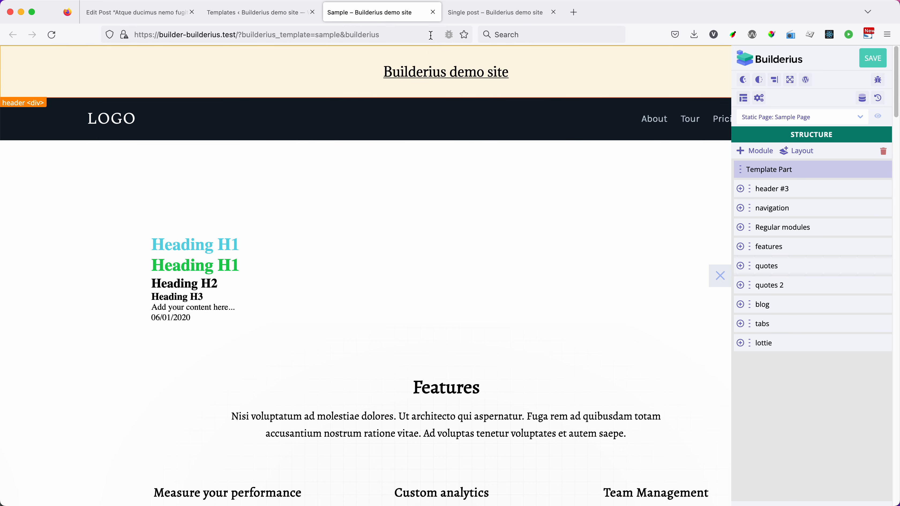
click(434, 12)
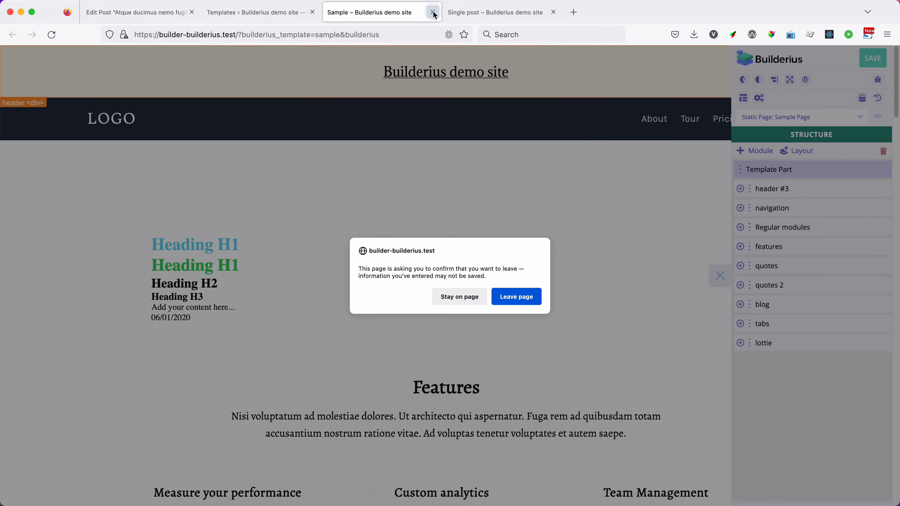
click(507, 300)
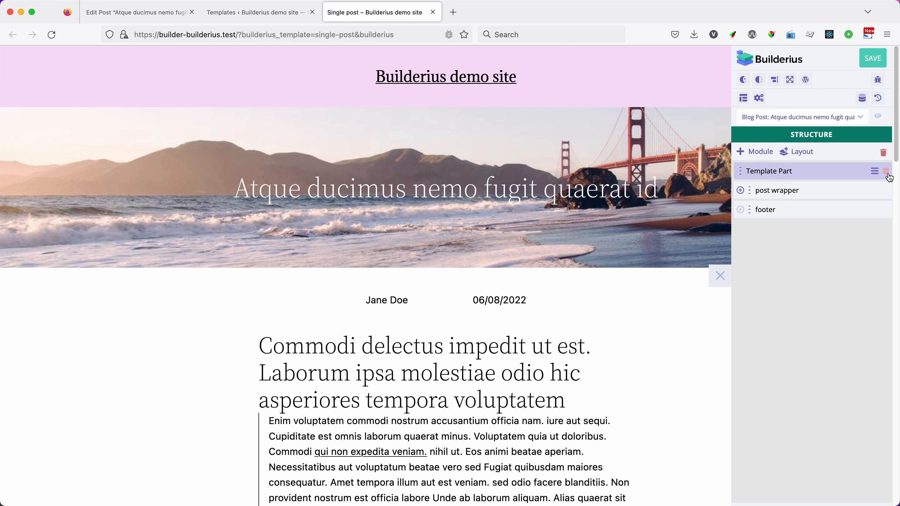
Step: Copy the layout of the post header inside the post wrapper of the Single post template
click(743, 192)
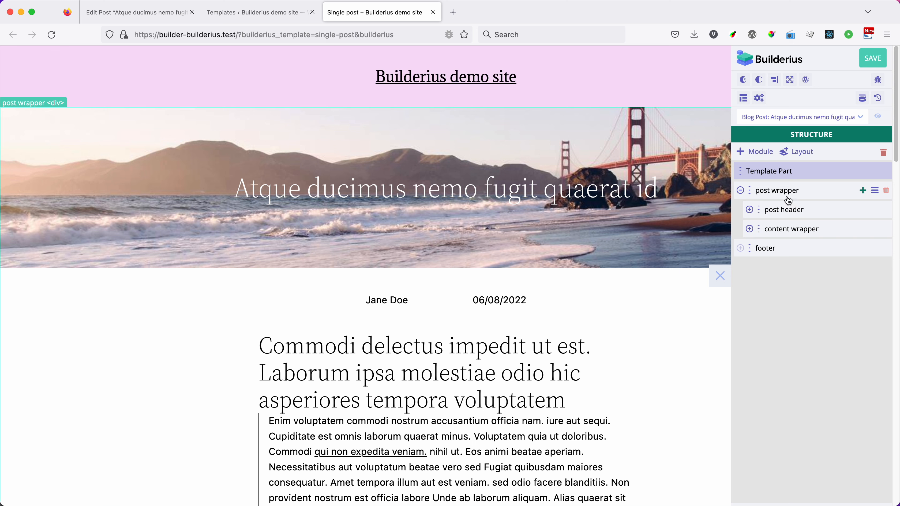
click(750, 211)
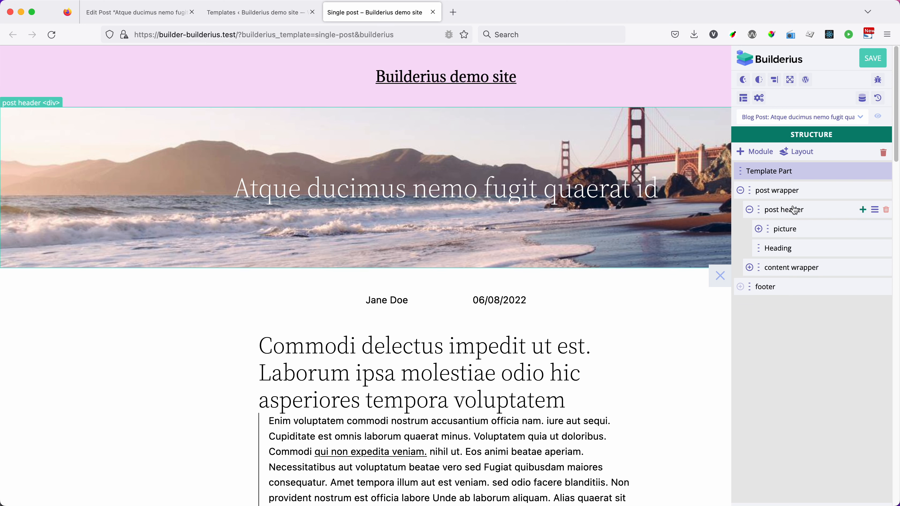
click(751, 211)
click(874, 211)
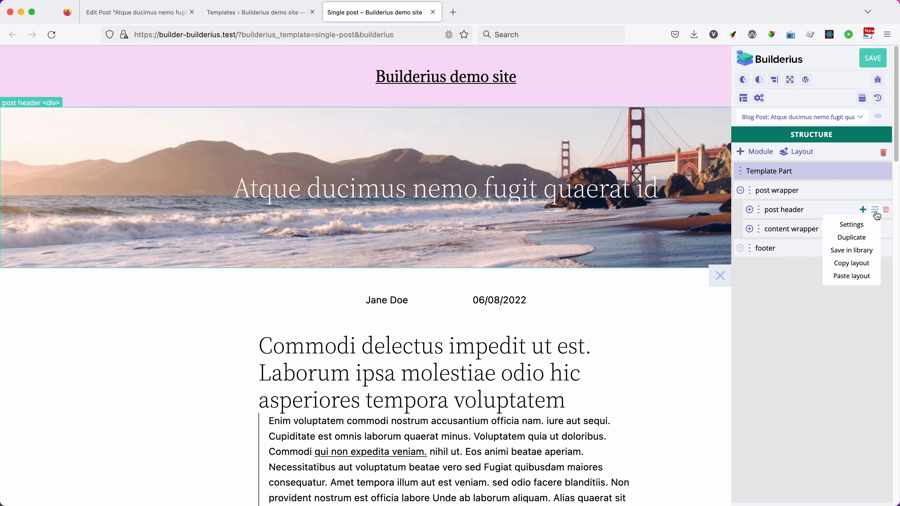
click(851, 264)
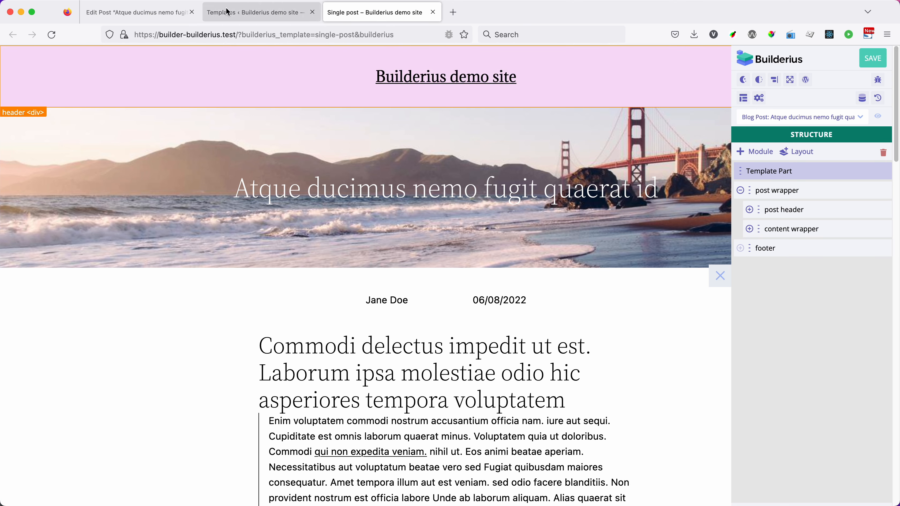
Step: Start a new Builderius template part and name it Post content header
click(236, 18)
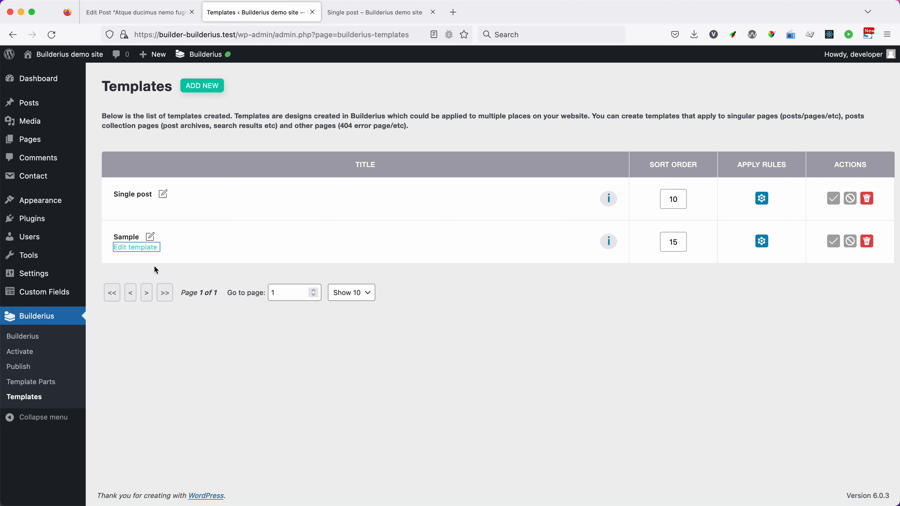
click(48, 384)
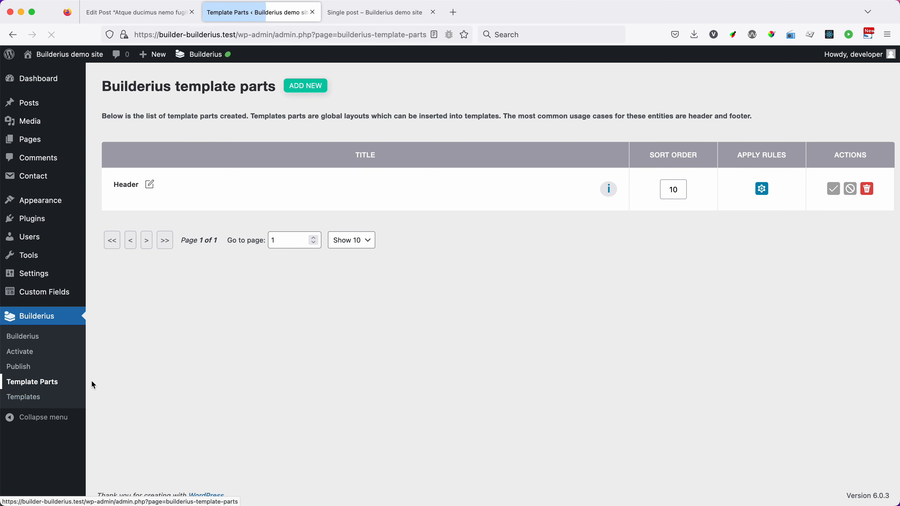
click(298, 85)
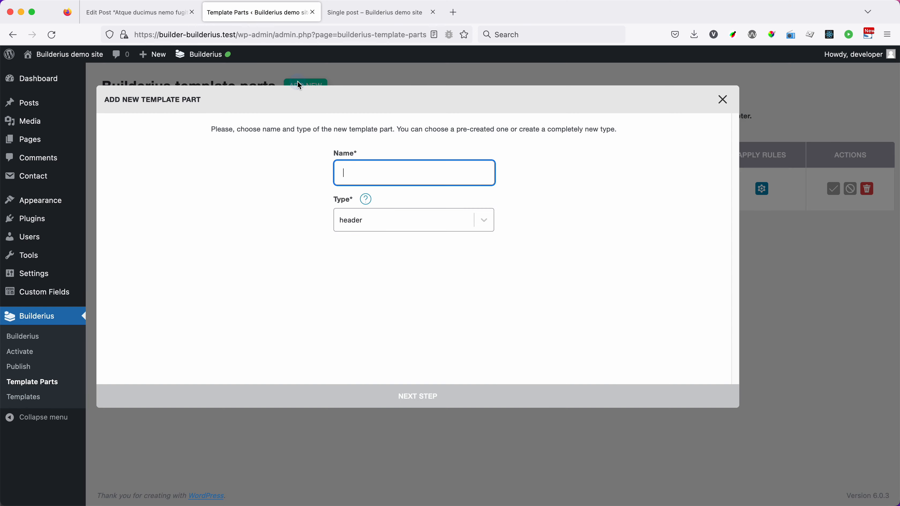
click(377, 175)
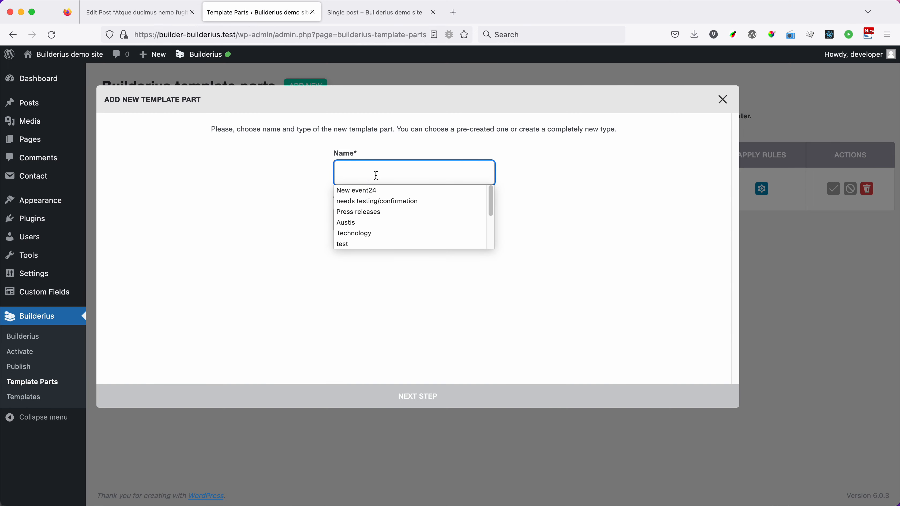
text(Post)
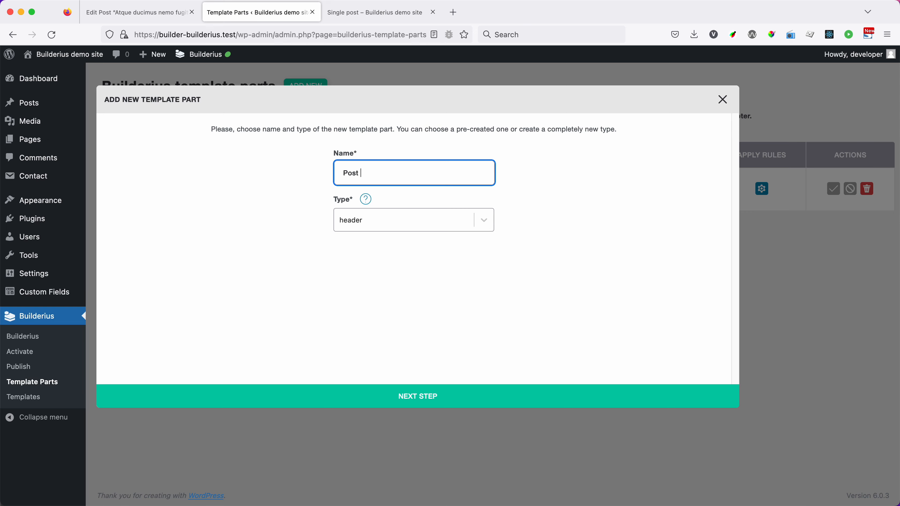
text( content header)
Step: Create the new type post-header for the template part and proceed to its apply rules
click(380, 222)
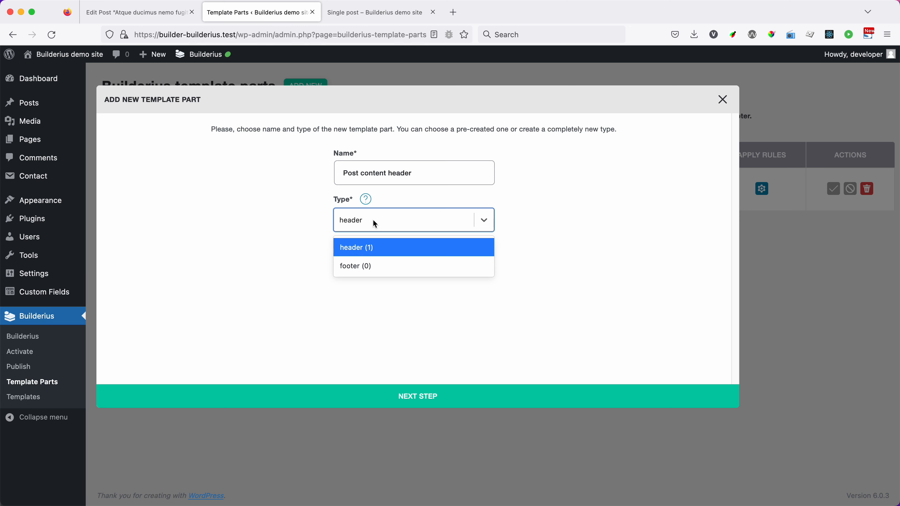
text(post)
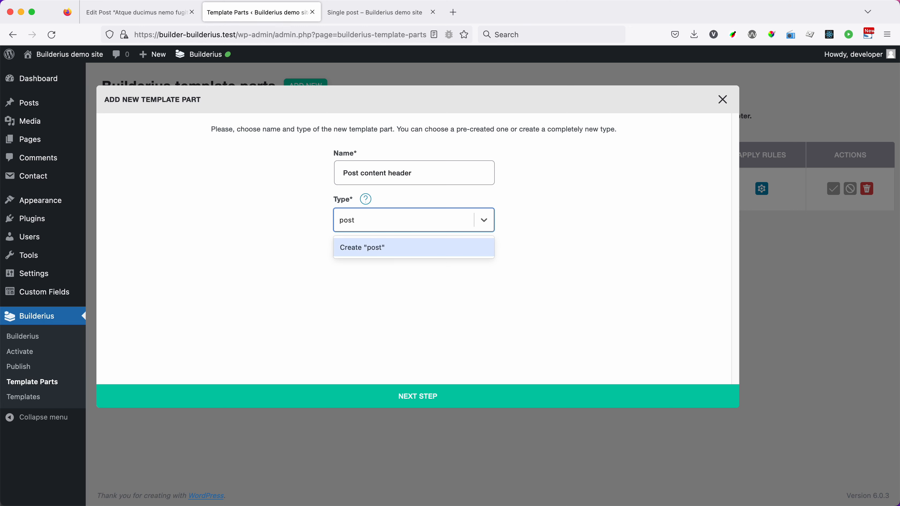
text(-header)
click(373, 247)
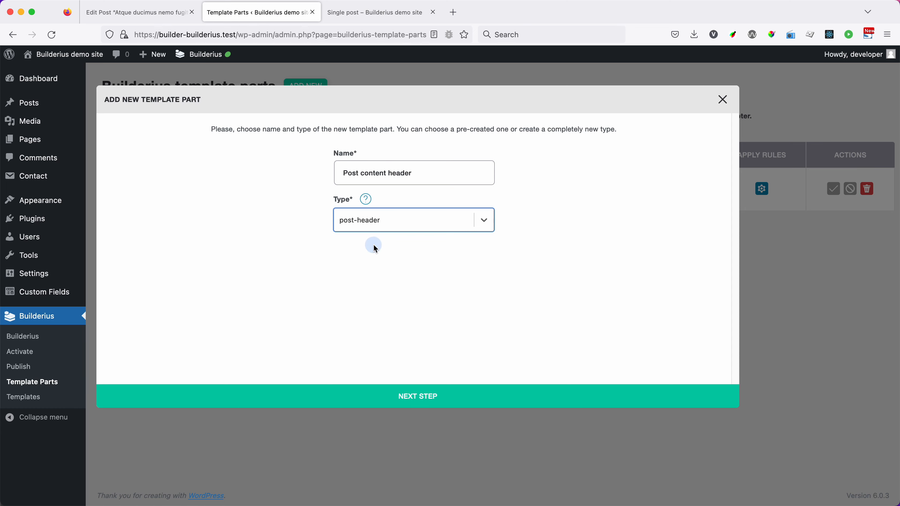
click(422, 400)
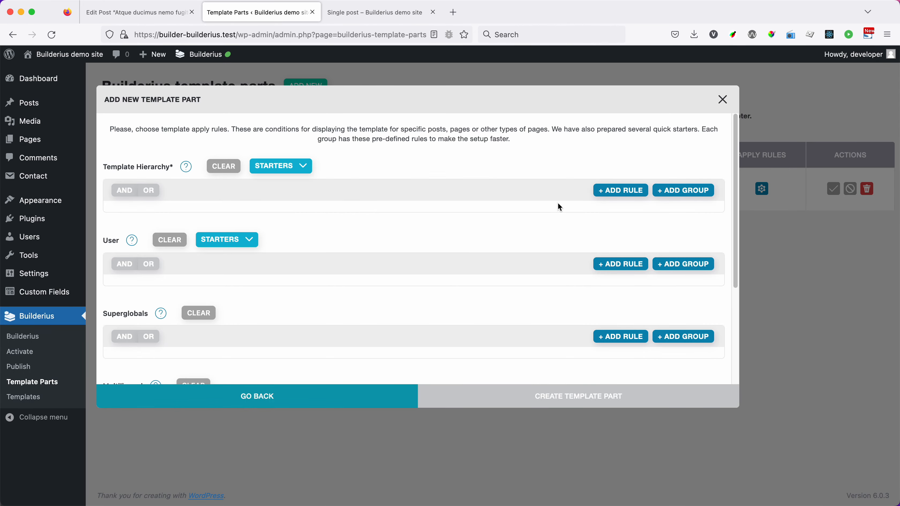
Step: Fill the Template Hierarchy rules with the All published blog posts starter
click(612, 191)
click(194, 217)
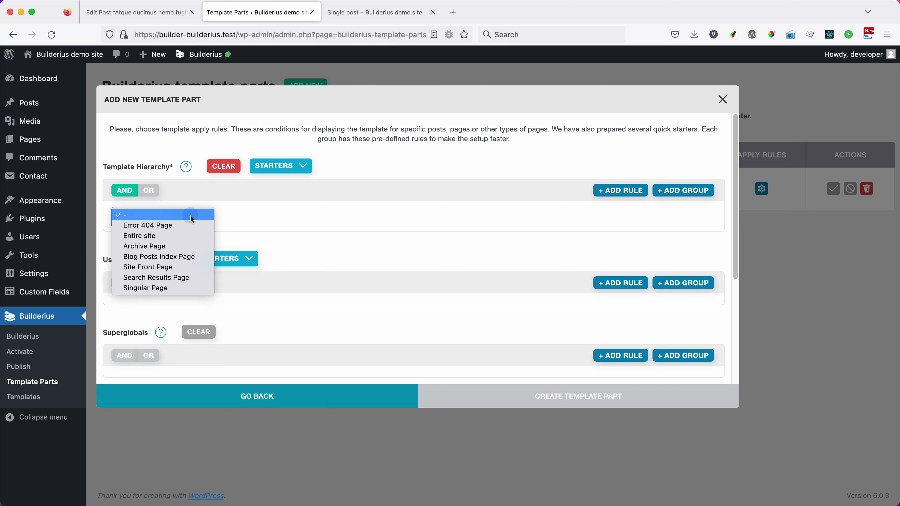
click(298, 165)
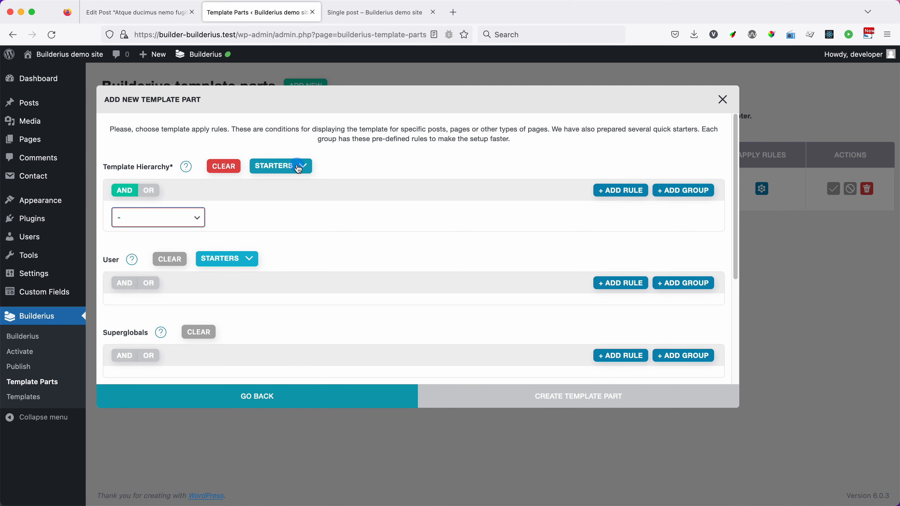
click(299, 167)
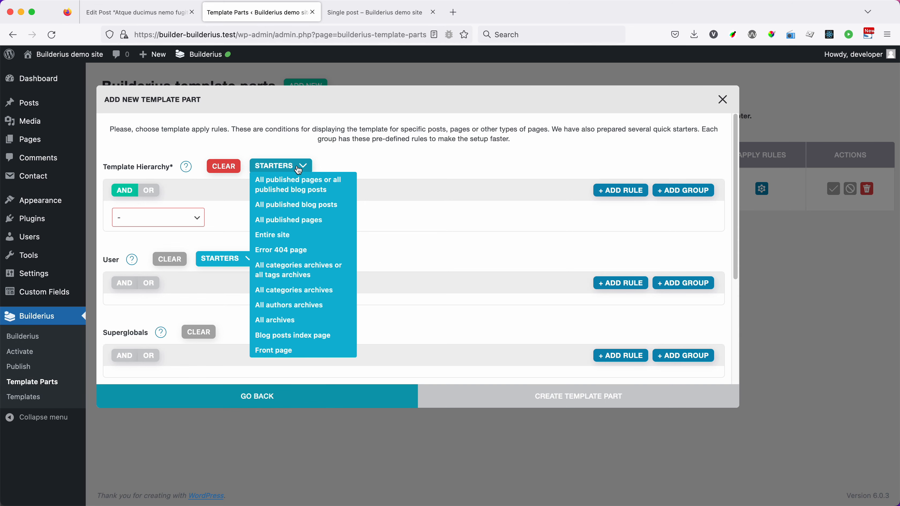
click(315, 206)
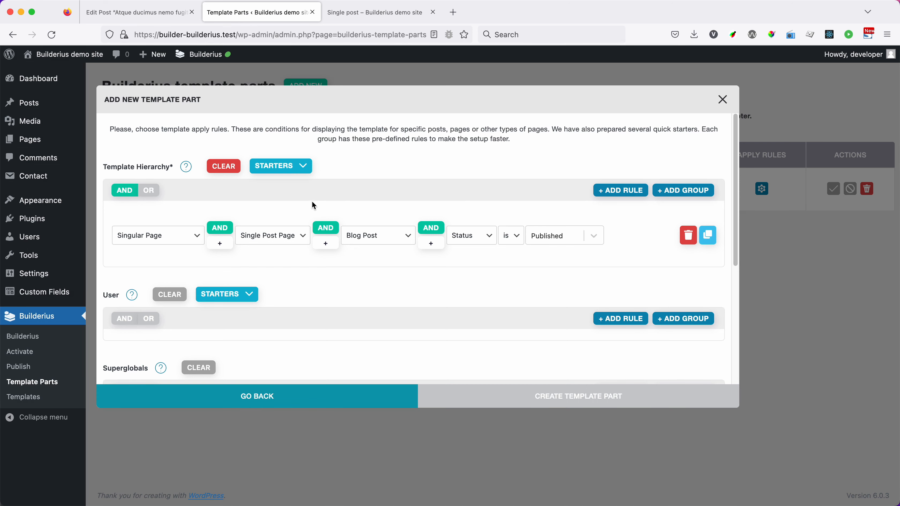
Step: Switch the Blog Post rule's Status condition to All
click(553, 235)
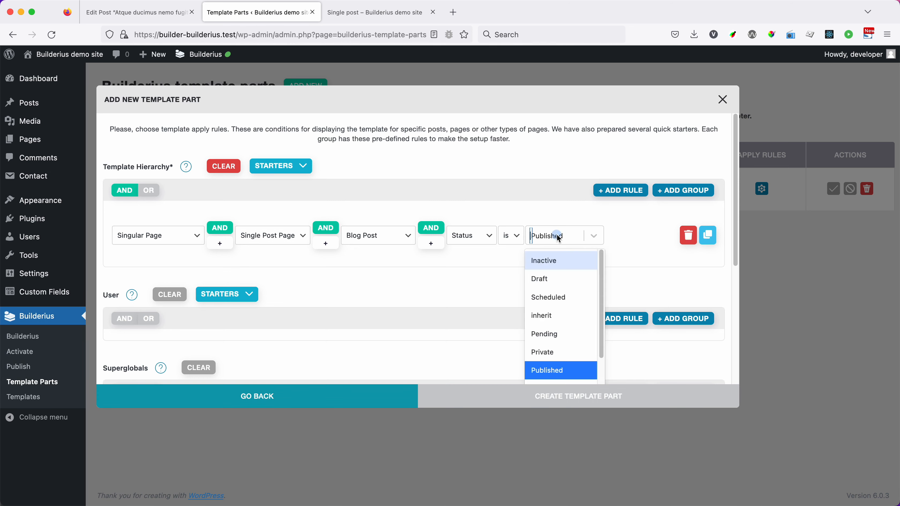
click(509, 238)
click(510, 234)
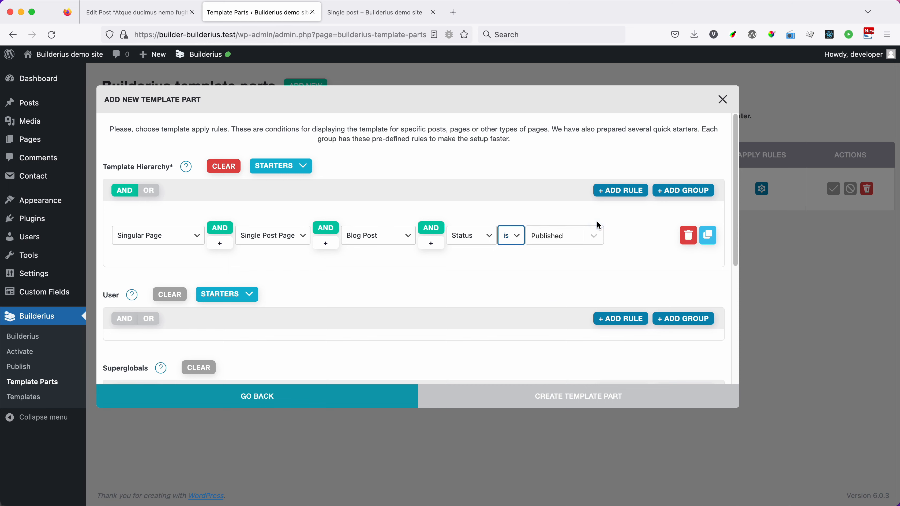
click(479, 240)
click(478, 233)
click(479, 238)
click(480, 234)
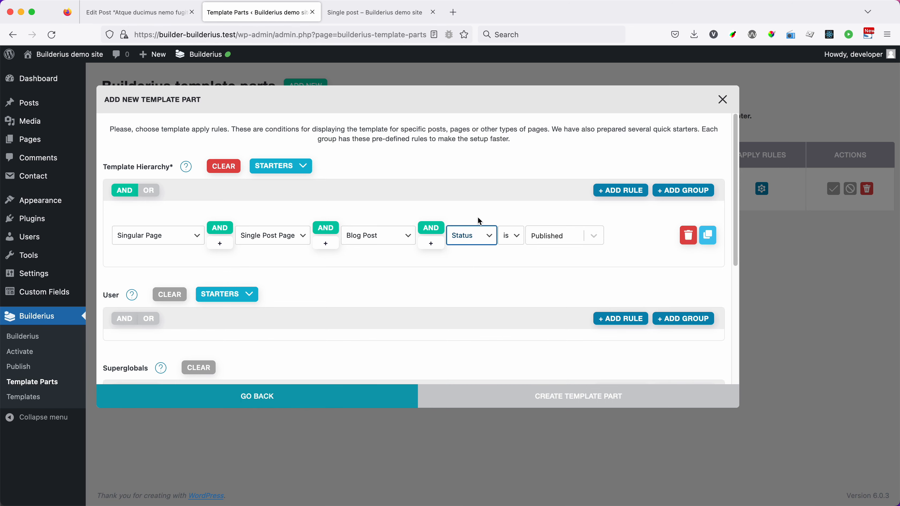
click(479, 242)
click(474, 181)
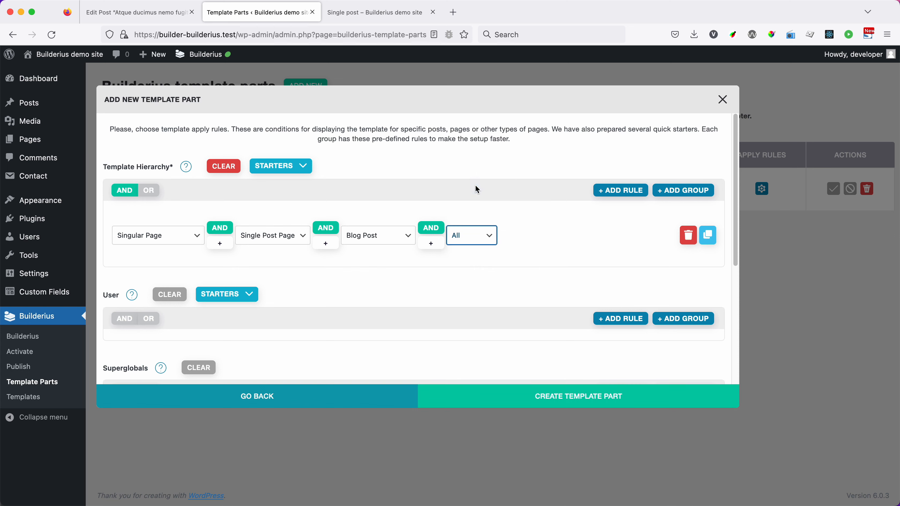
Step: Set the Blog Post condition to Status is Published and create the template part
click(489, 238)
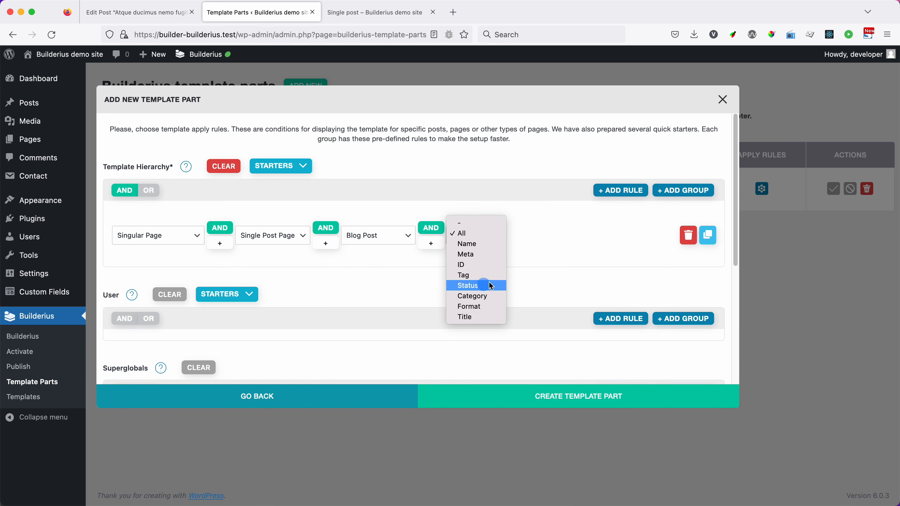
click(479, 285)
click(545, 242)
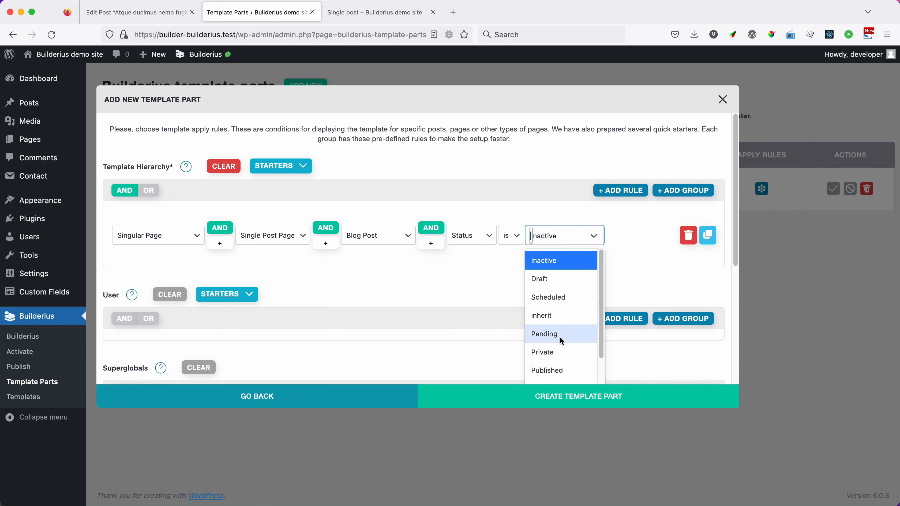
click(560, 365)
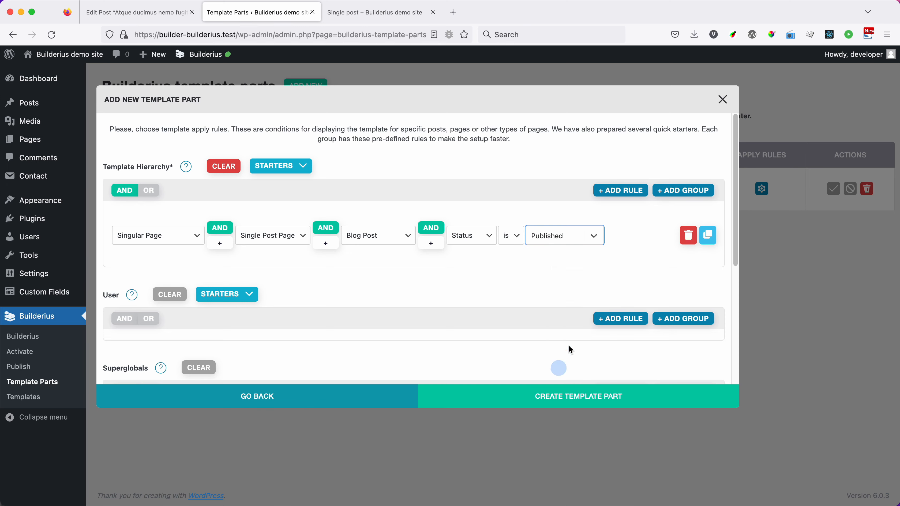
click(566, 394)
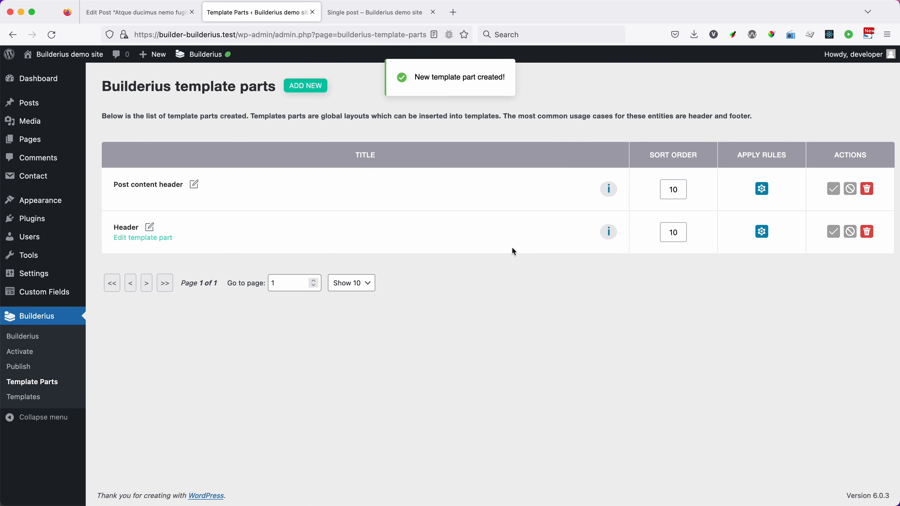
Step: Open the Post content header template part in the builder and add a Generic block module
mouse_move(278, 189)
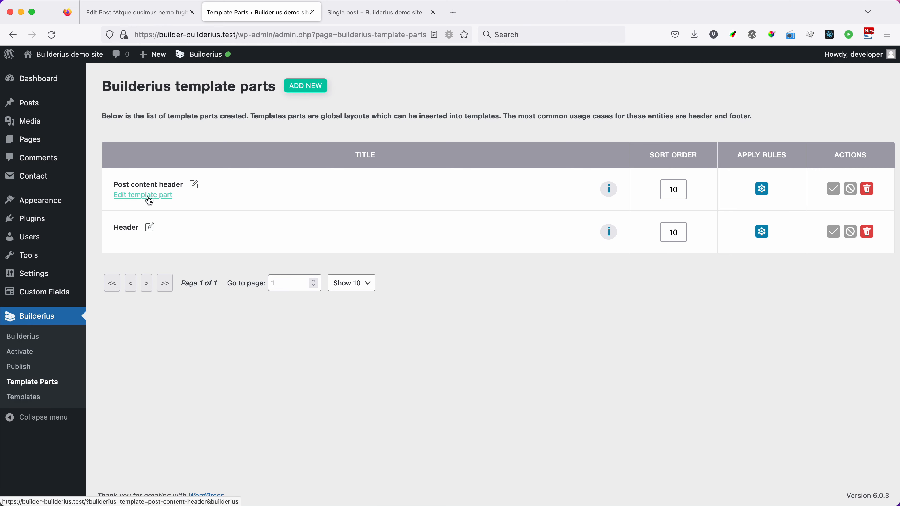
click(159, 197)
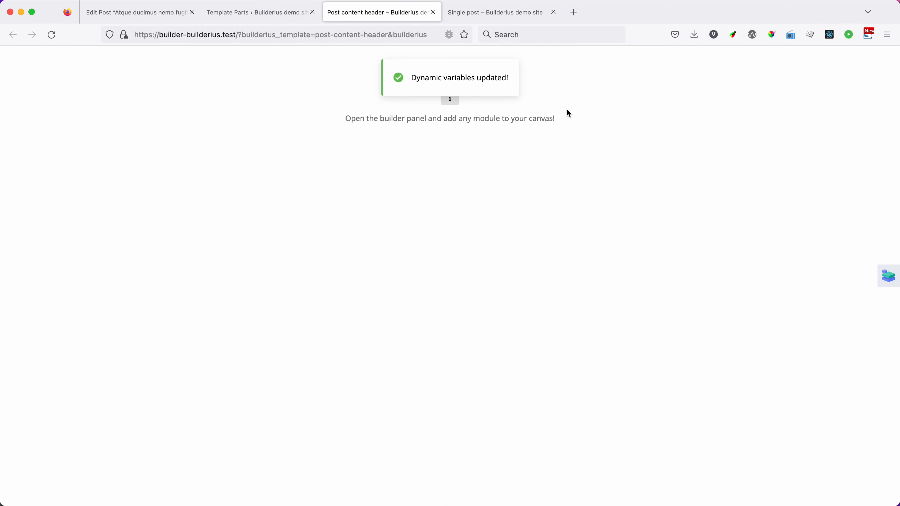
click(887, 275)
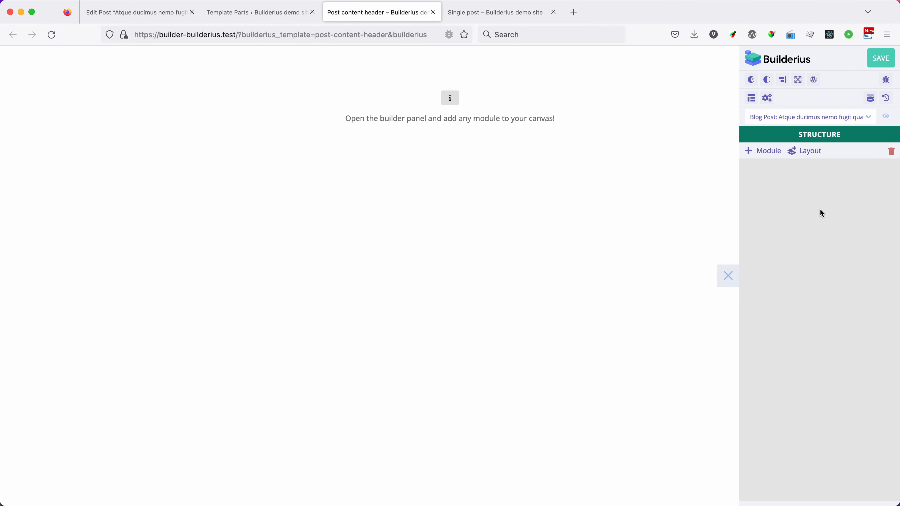
click(765, 151)
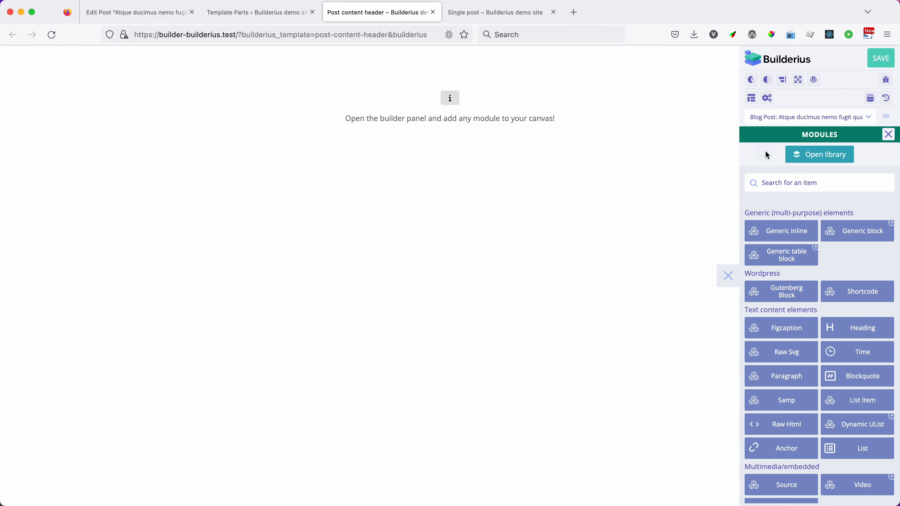
click(856, 232)
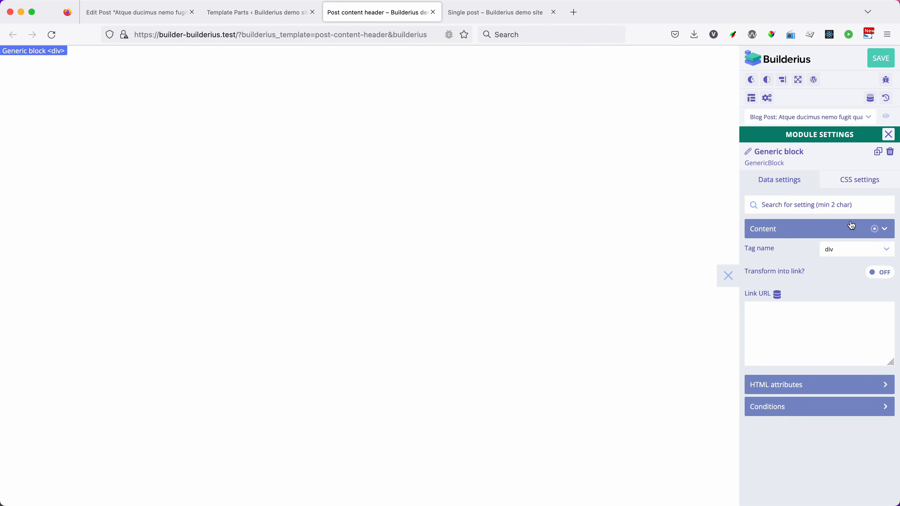
click(891, 137)
Step: Paste the copied layout code into the Generic block and import it
click(884, 170)
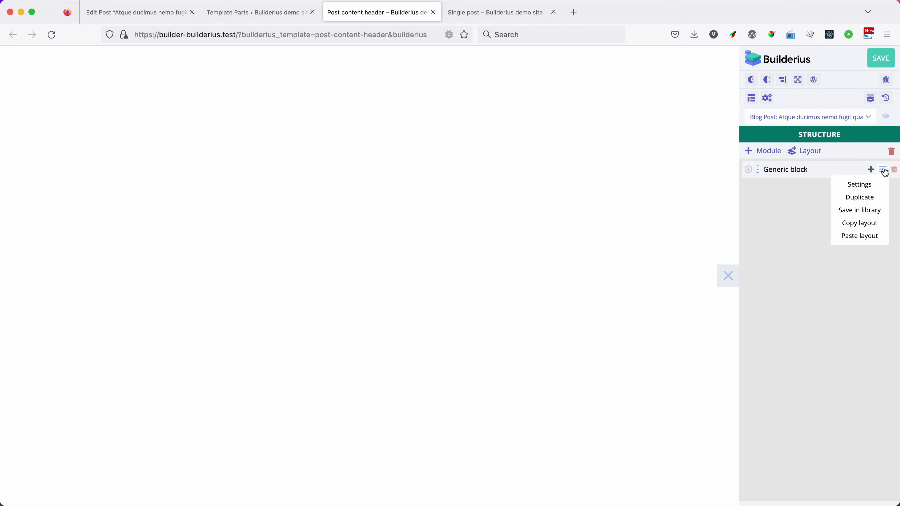
click(861, 236)
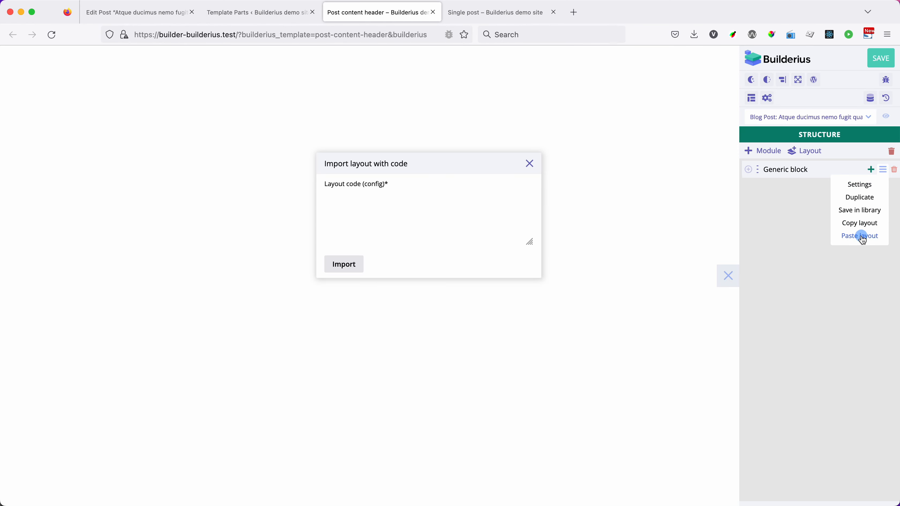
click(380, 225)
key(super+v)
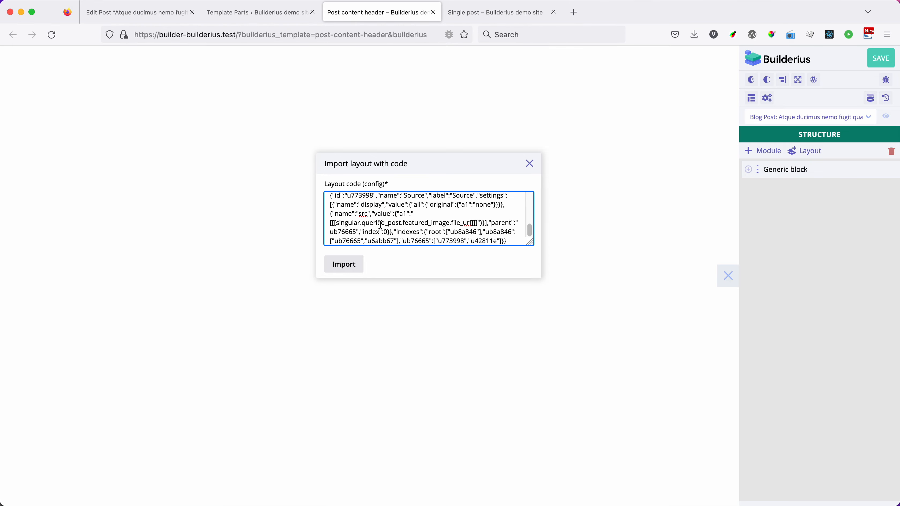
click(343, 266)
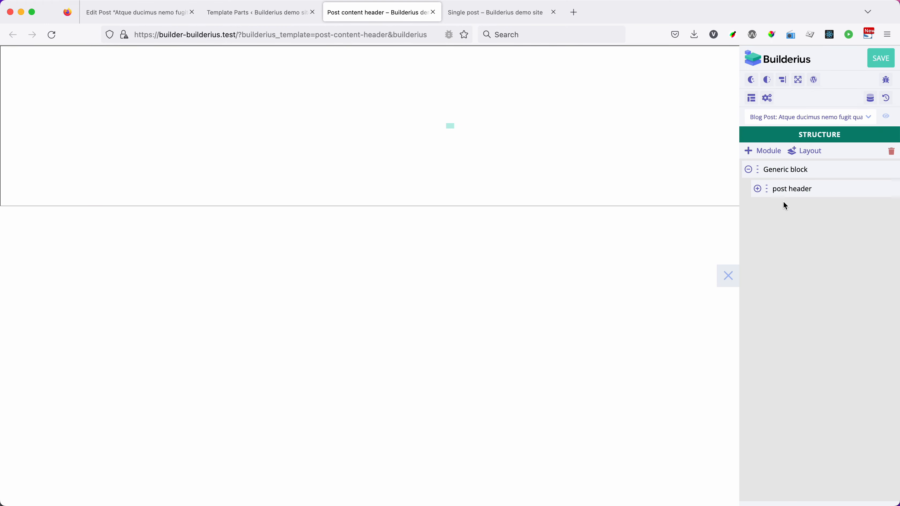
Step: Move the post header block out to the root level of the structure and delete the empty Generic block
click(758, 188)
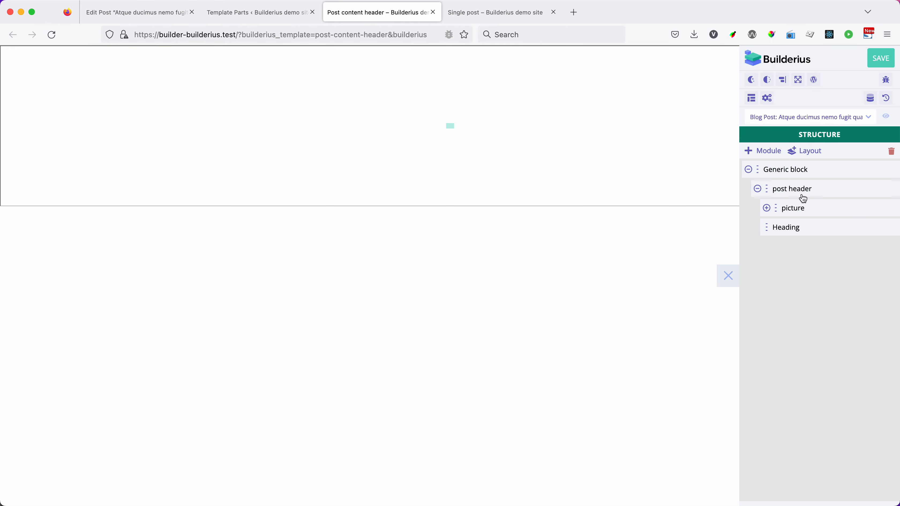
click(772, 209)
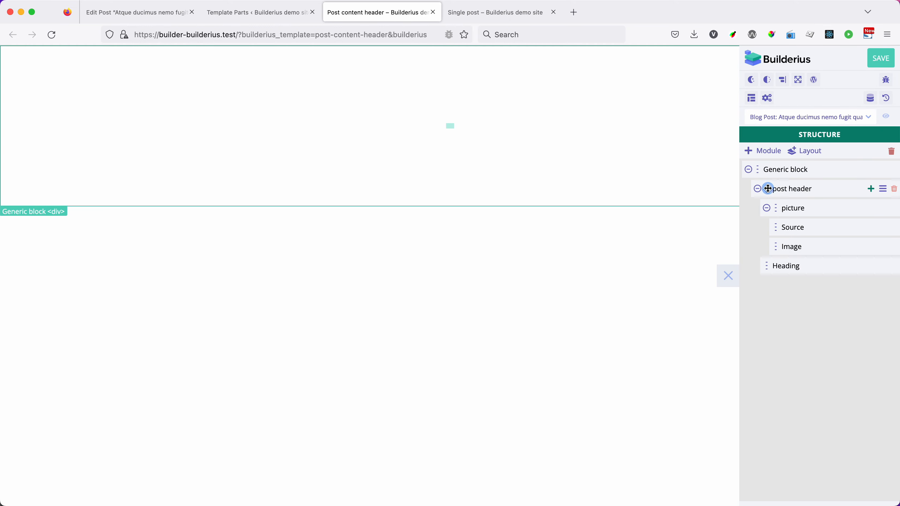
drag(765, 188, 760, 169)
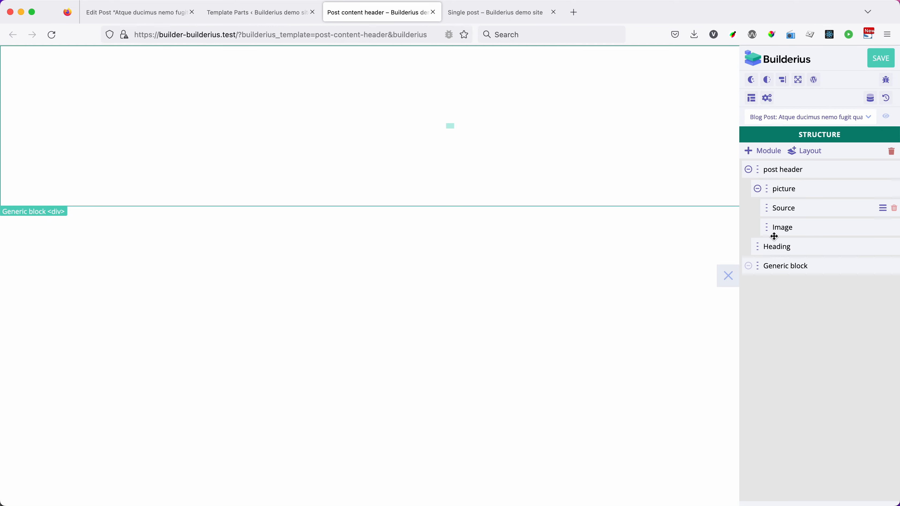
click(886, 267)
click(894, 266)
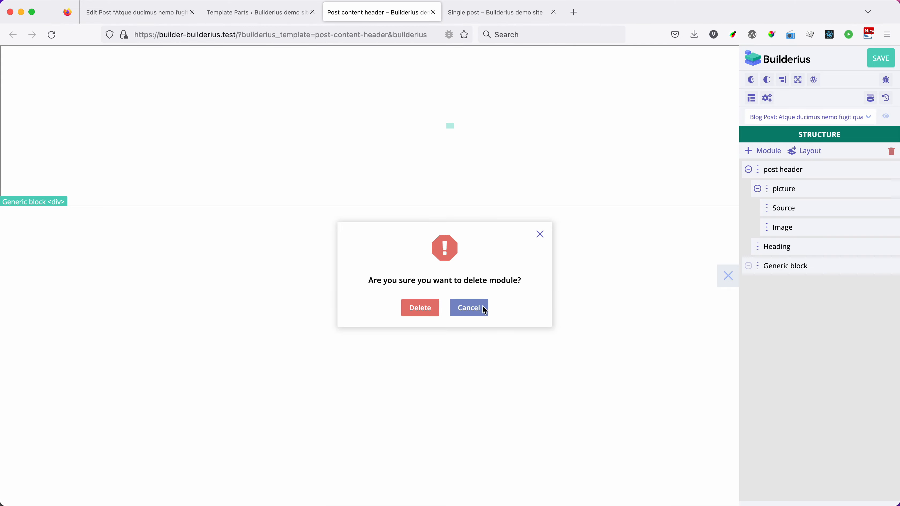
click(430, 310)
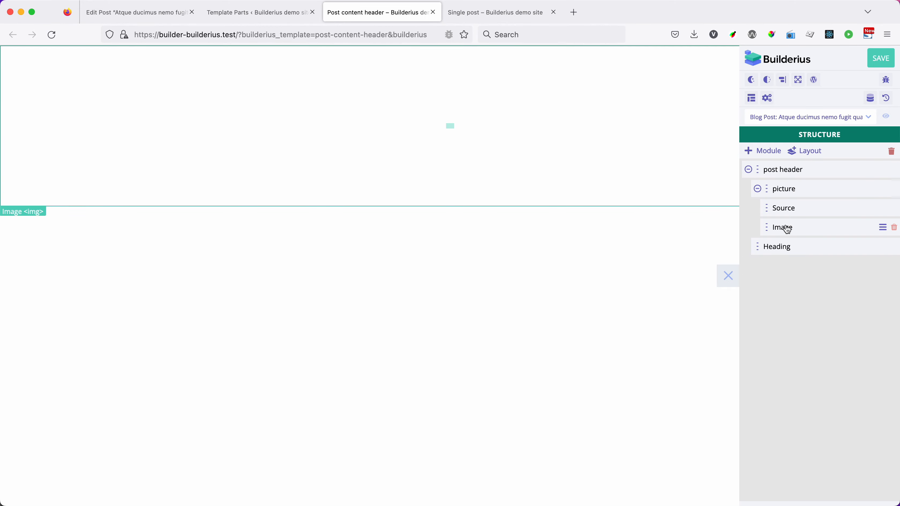
Step: Compare the Single post template's expanded post header structure with the Post content header template part
click(496, 10)
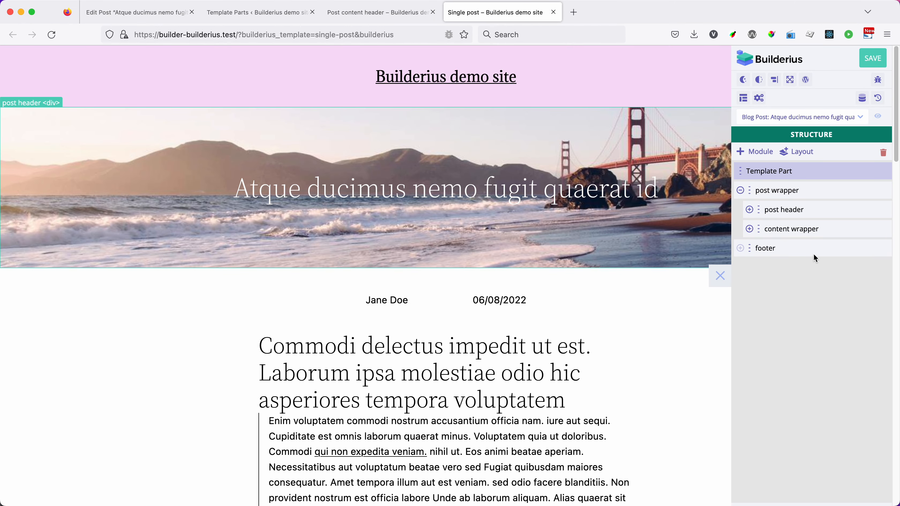
click(750, 211)
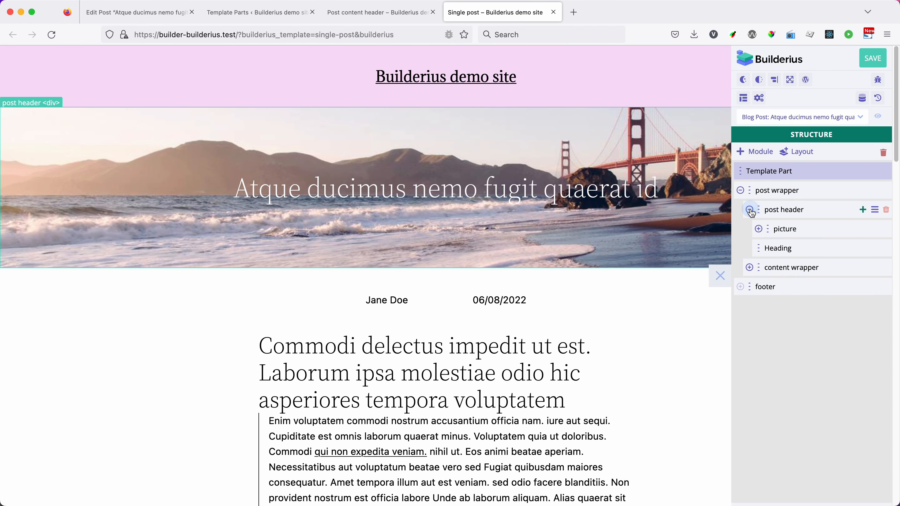
click(758, 230)
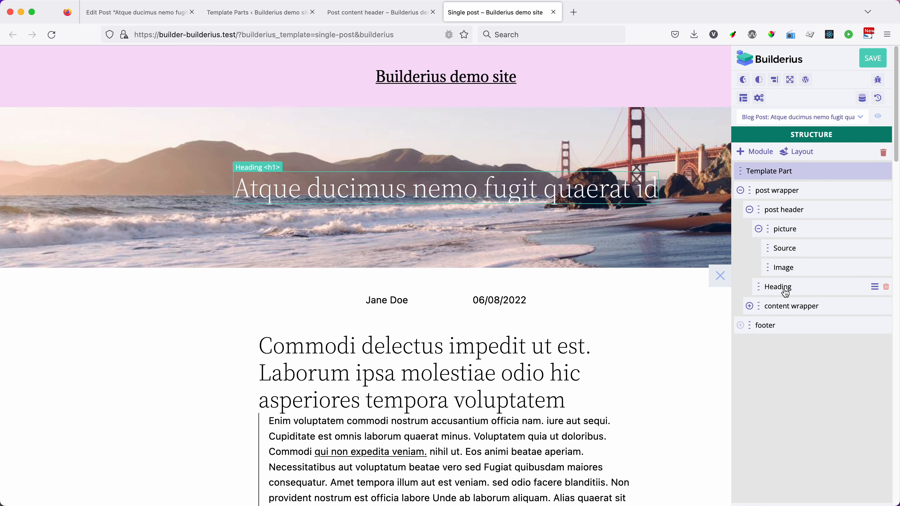
click(378, 12)
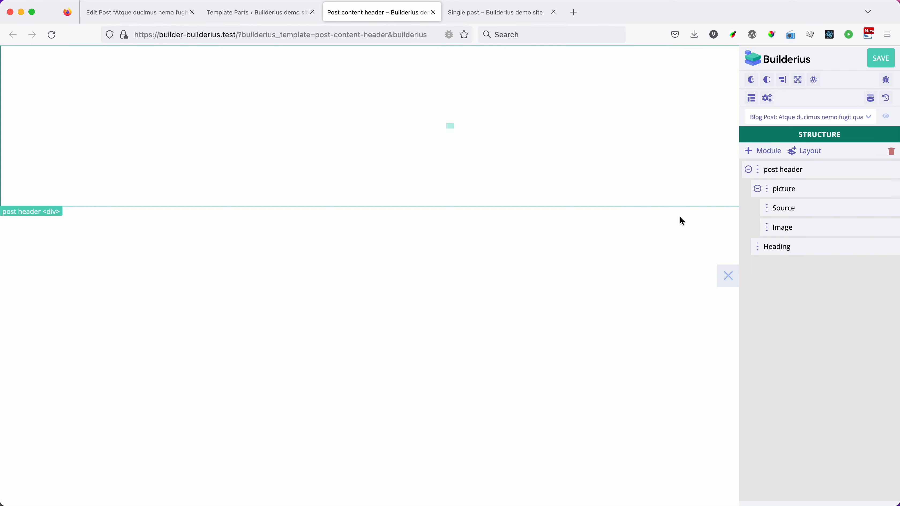
Step: Examine the GraphQL query of the singular data variable in the Single post template's settings
click(522, 19)
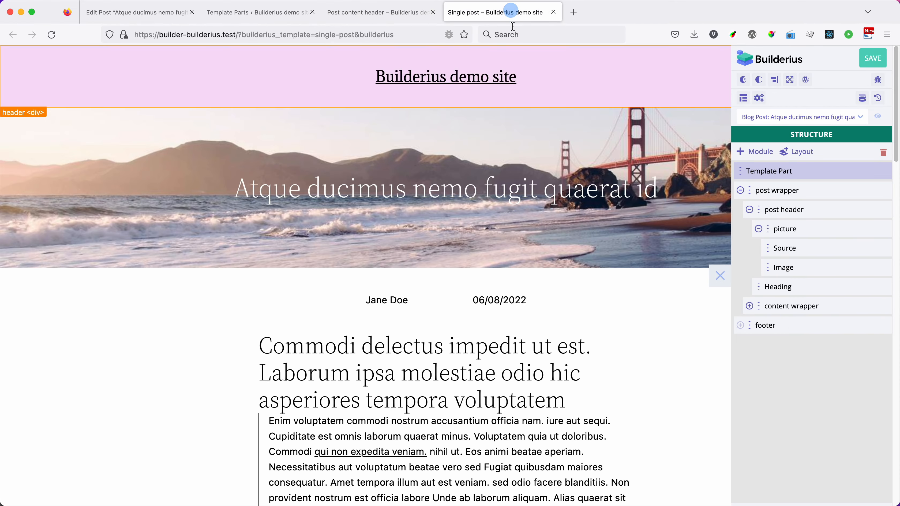
click(743, 98)
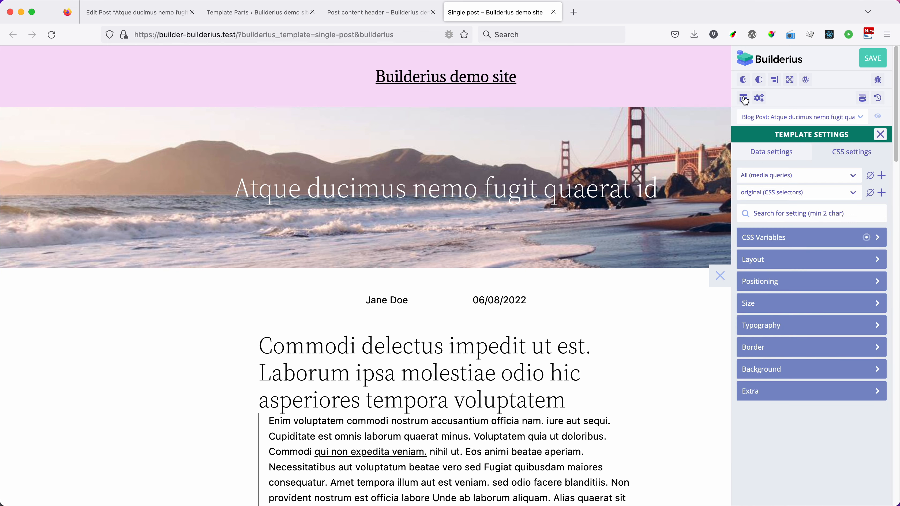
click(782, 152)
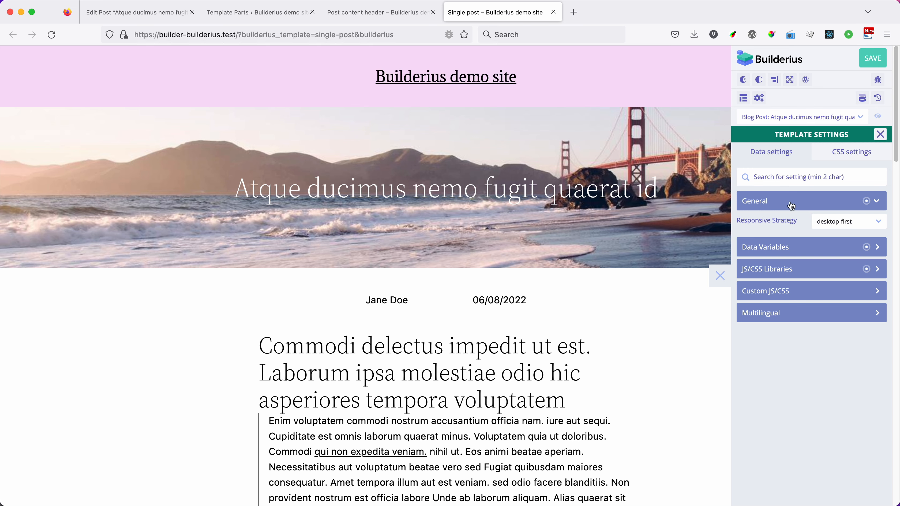
click(789, 248)
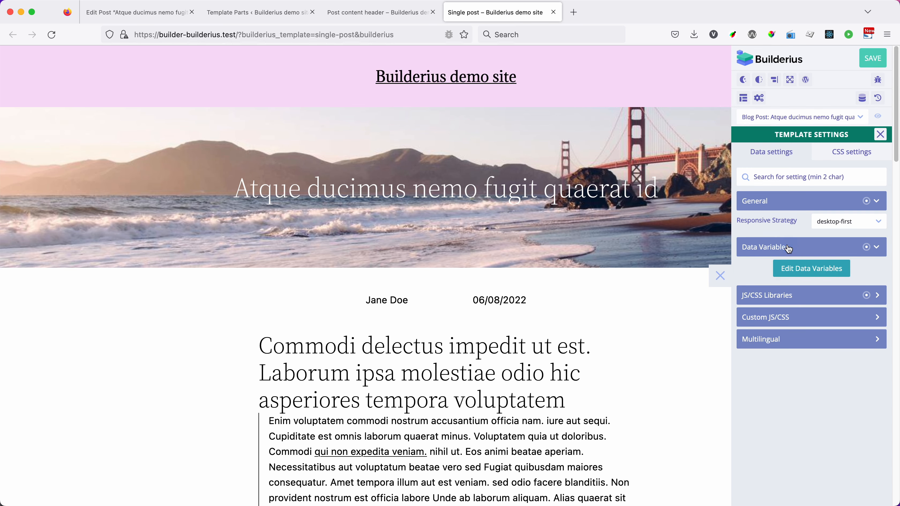
click(800, 272)
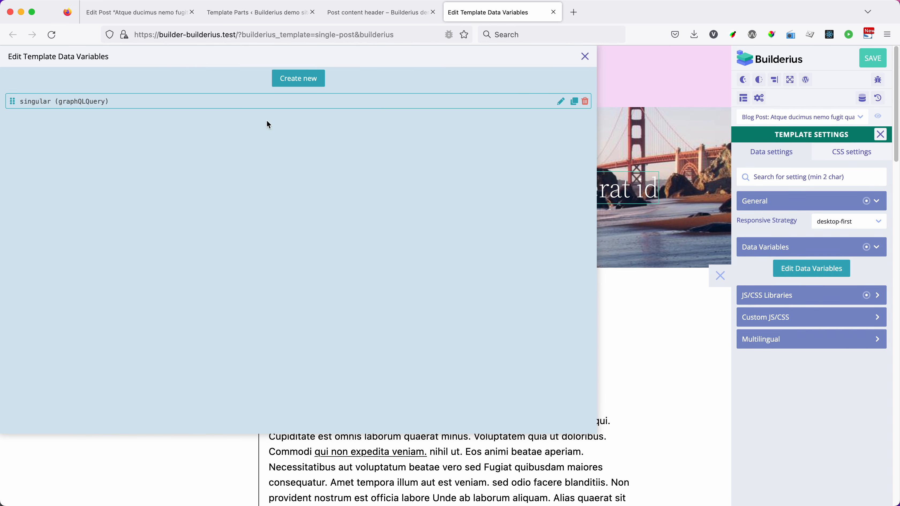
click(73, 100)
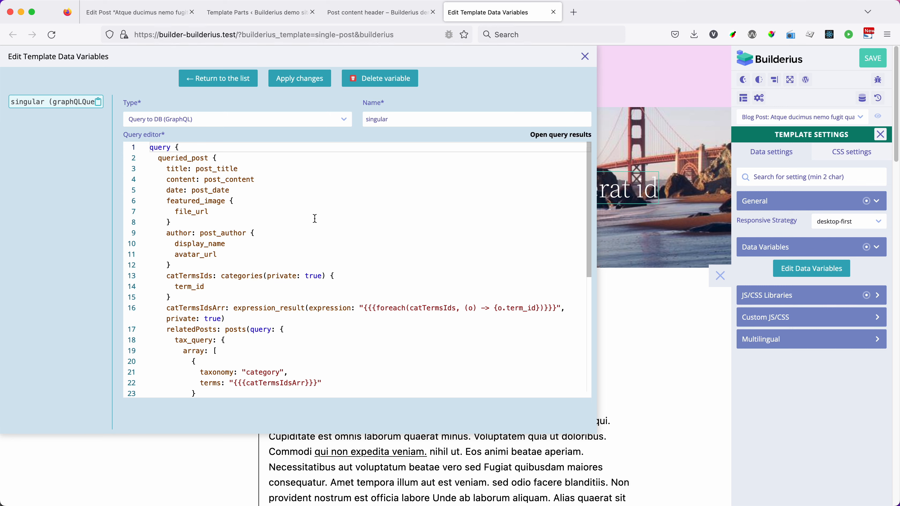
click(585, 56)
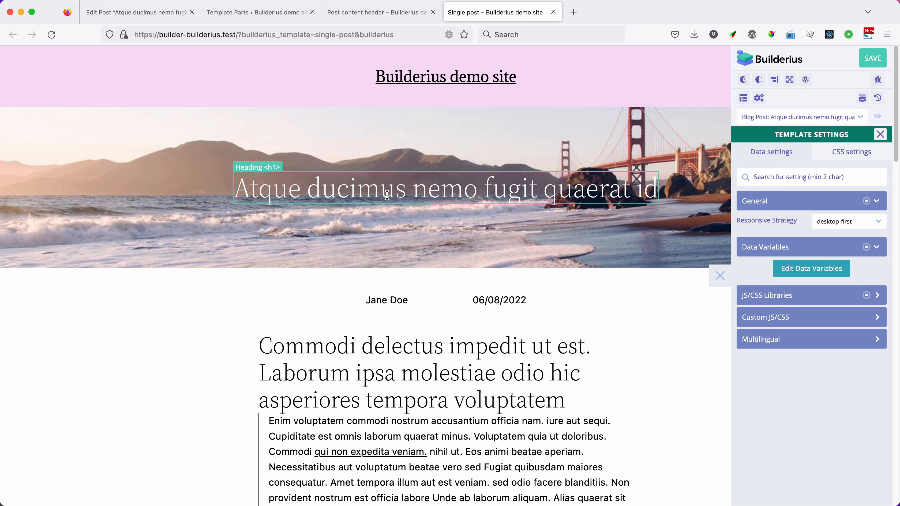
Step: Check the Heading's dynamic title expression in the Post content header against the available dynamic data
click(400, 16)
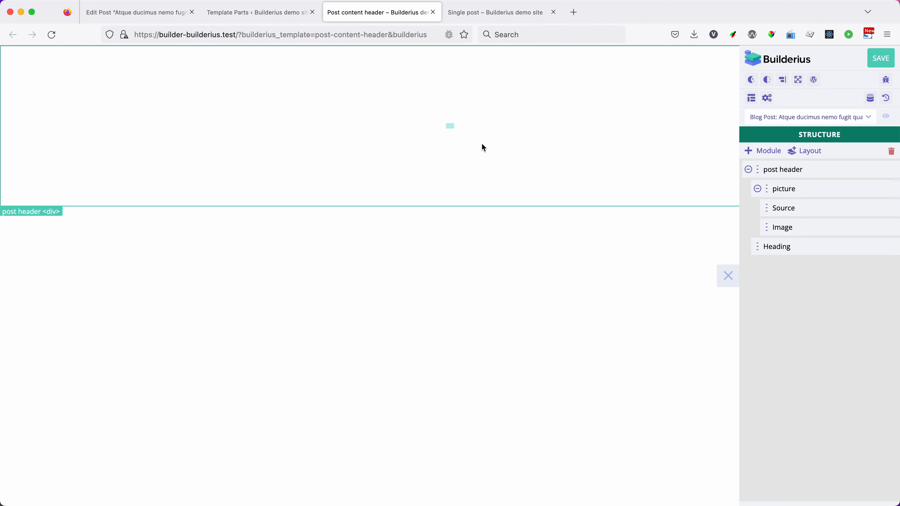
click(772, 246)
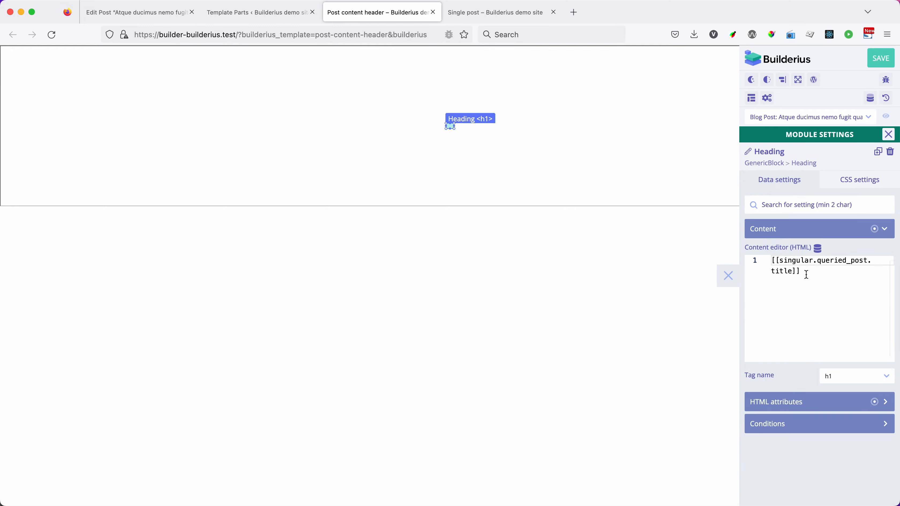
drag(805, 272, 771, 260)
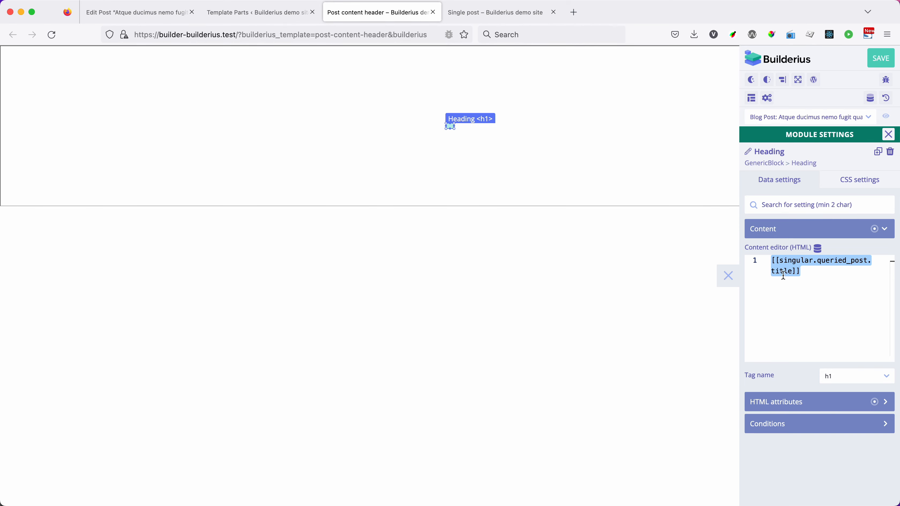
click(818, 248)
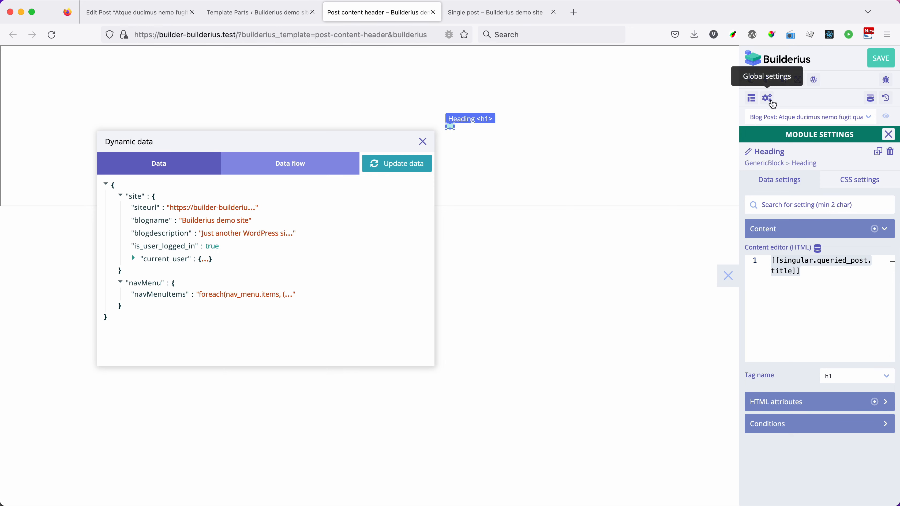
click(424, 142)
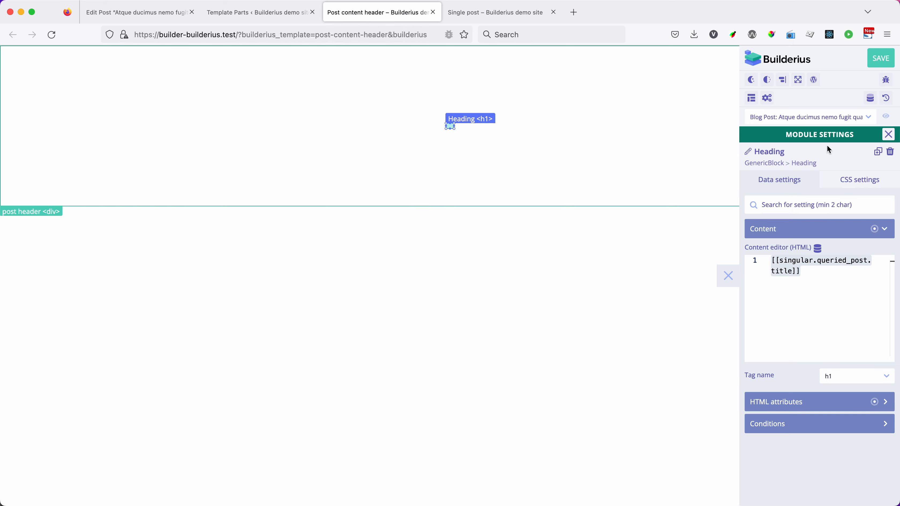
click(888, 135)
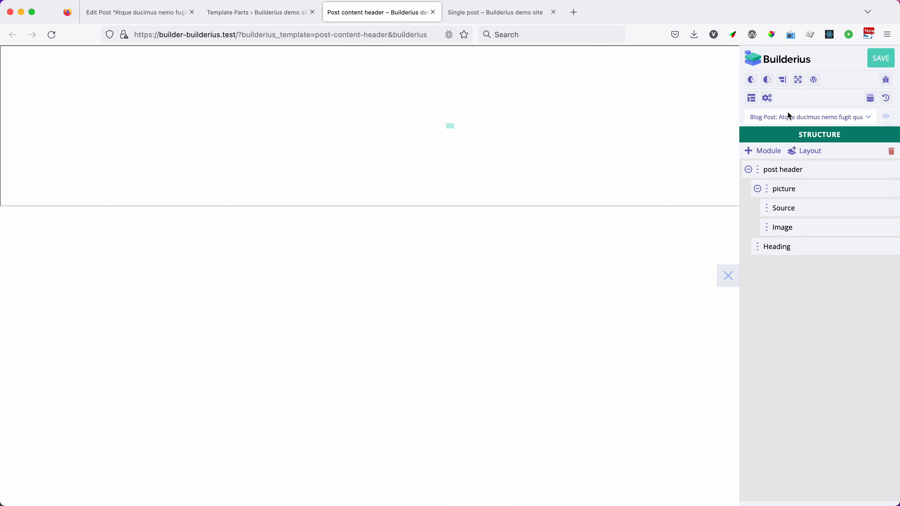
click(754, 100)
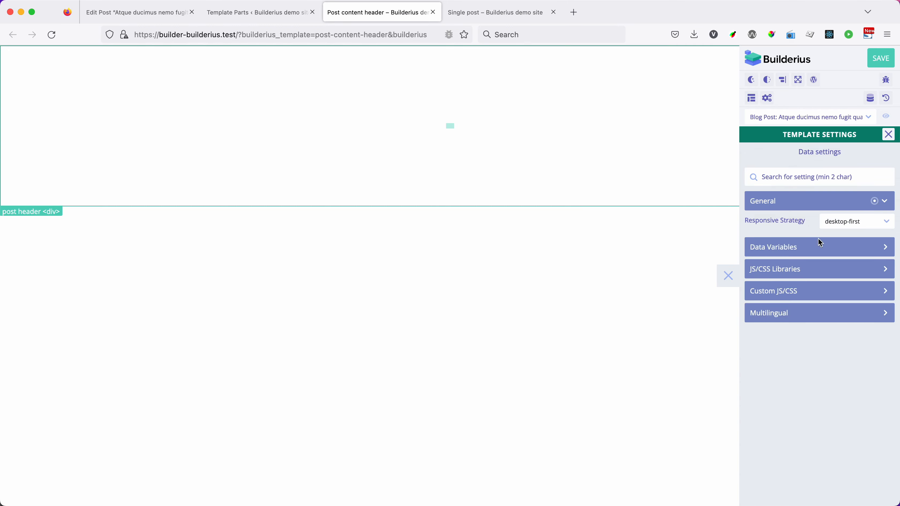
click(819, 245)
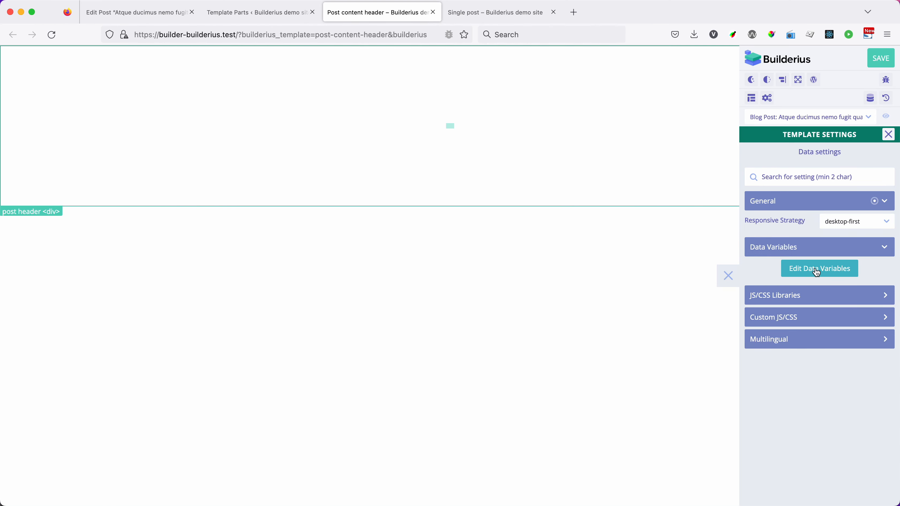
click(888, 135)
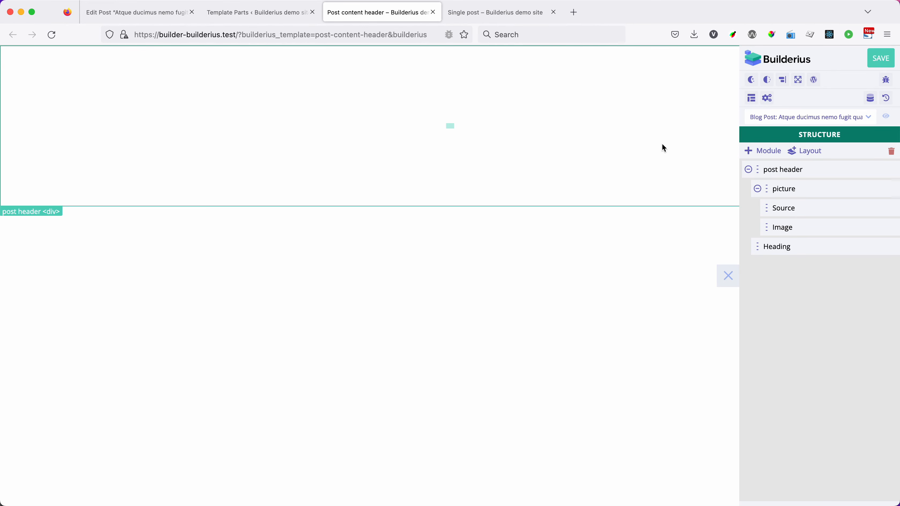
Step: Create a template data variable of type Query to DB (GraphQL) named singular in the Post content header
click(752, 99)
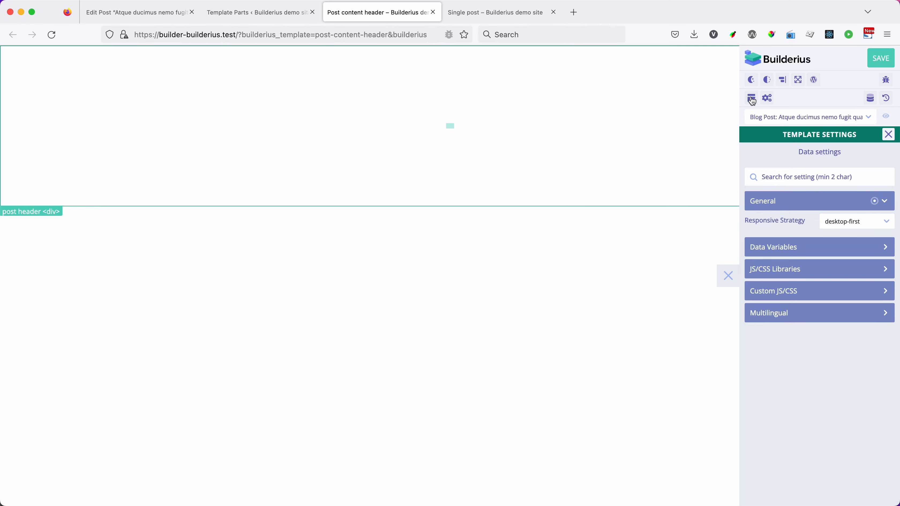
click(787, 248)
click(810, 268)
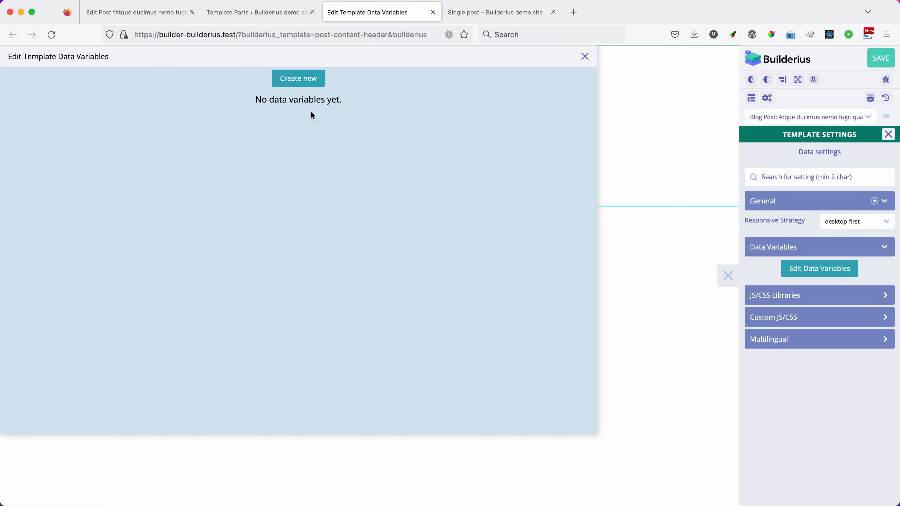
click(298, 80)
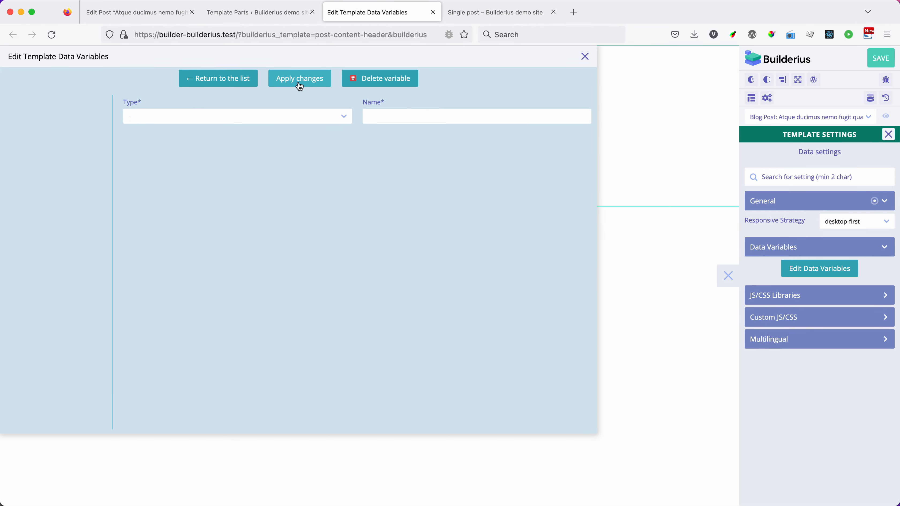
click(326, 122)
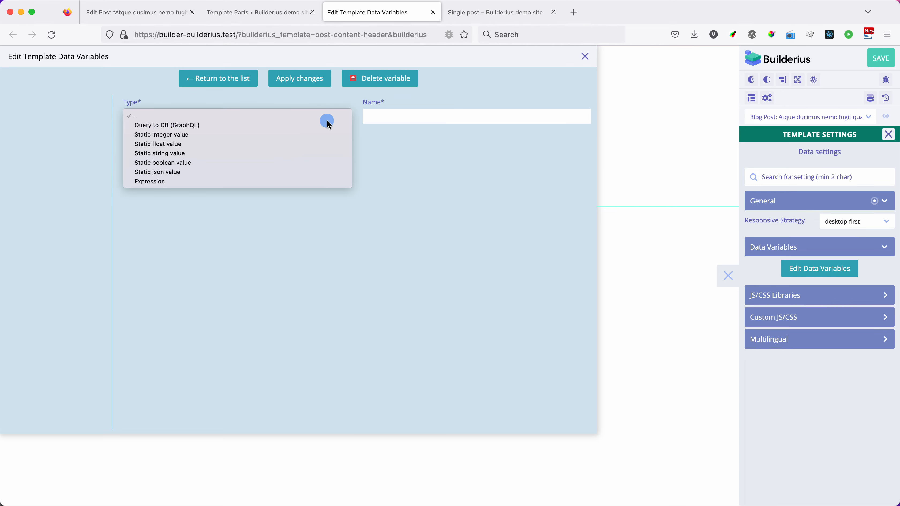
click(167, 125)
click(406, 115)
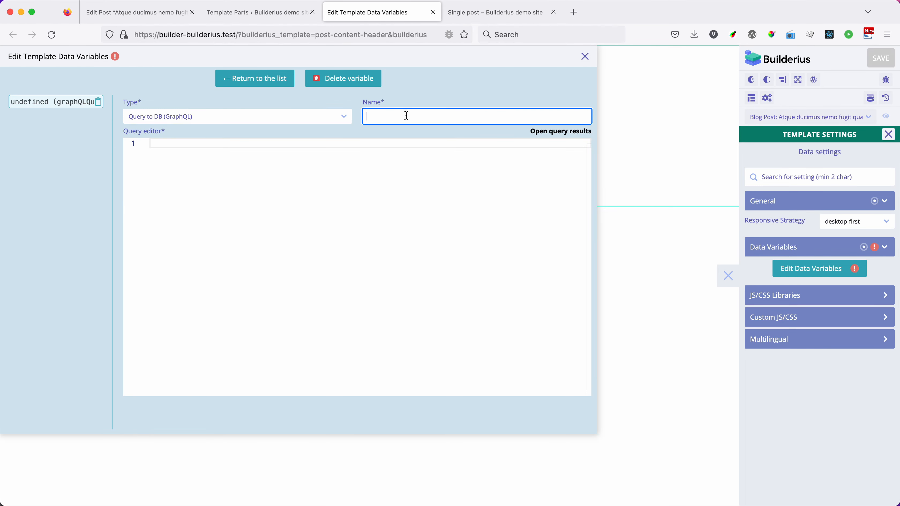
text(singular)
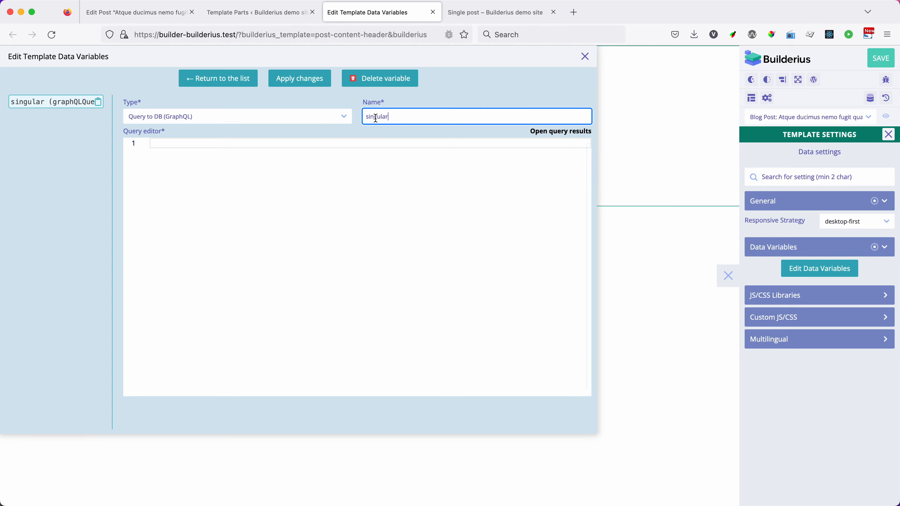
Step: Copy the whole GraphQL query of the Single post template's singular variable into the Post content header's singular variable
click(497, 12)
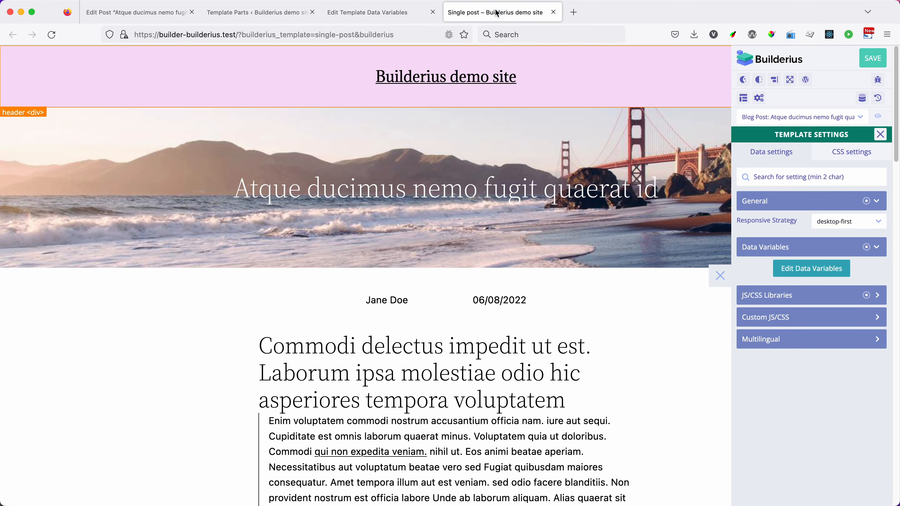
click(814, 270)
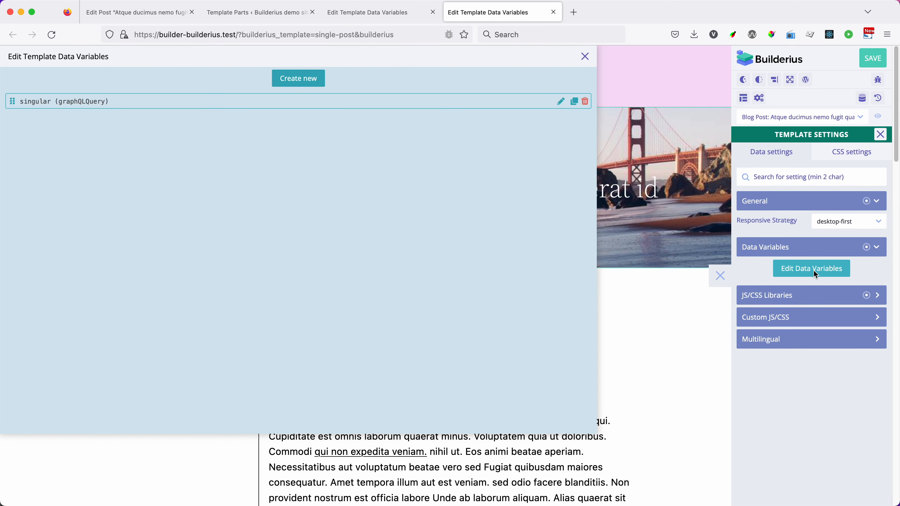
click(47, 101)
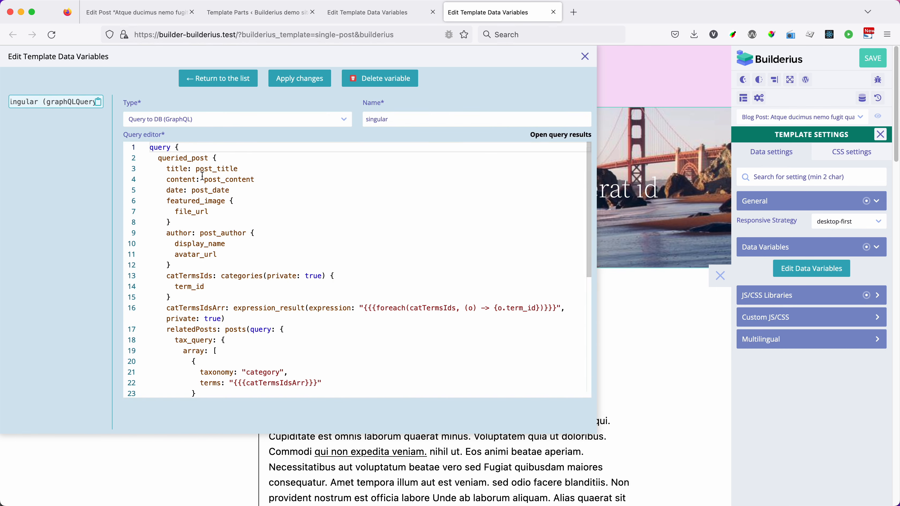
click(173, 161)
key(super+a)
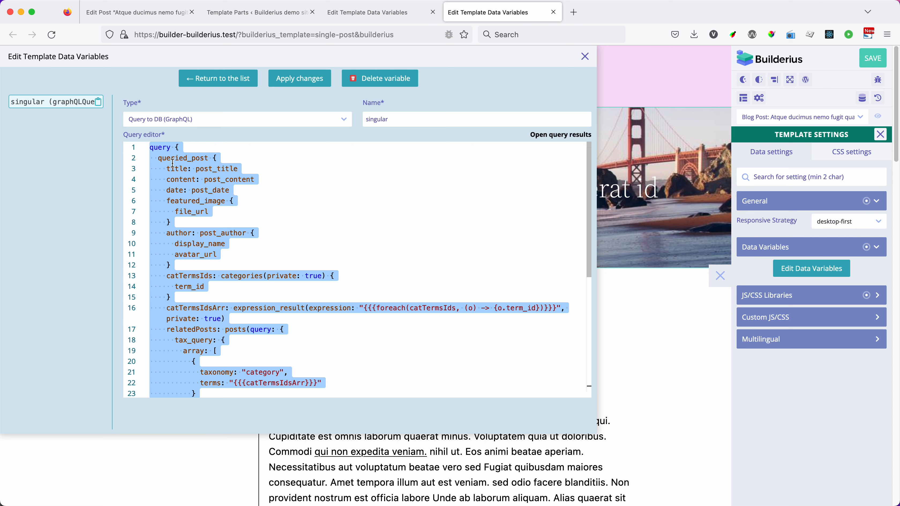
click(581, 59)
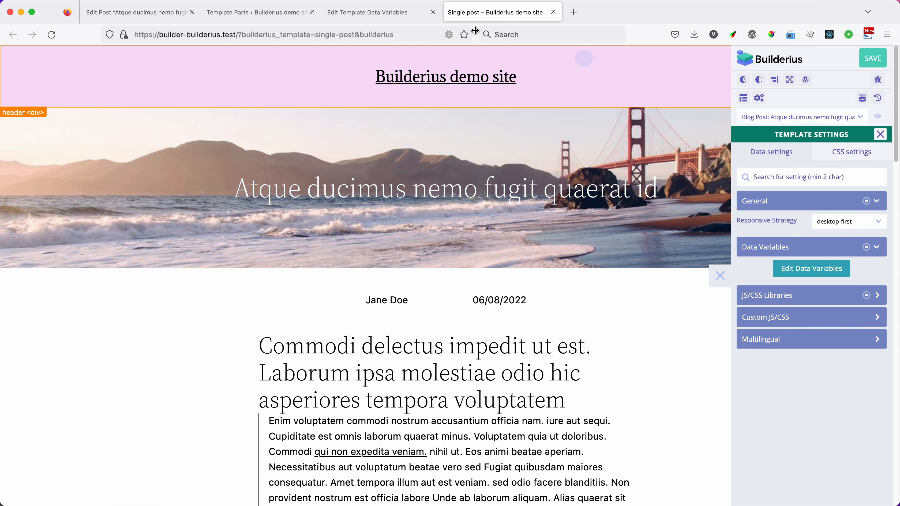
click(386, 16)
click(368, 171)
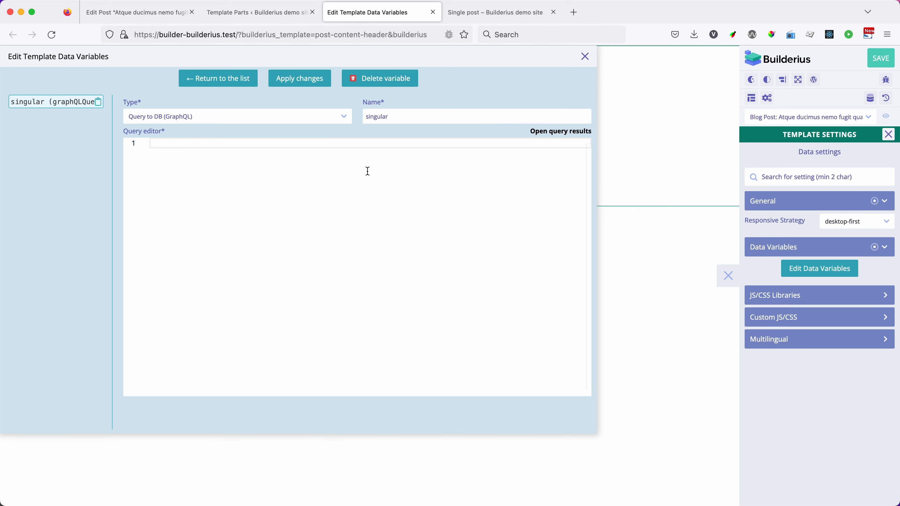
key(super+v)
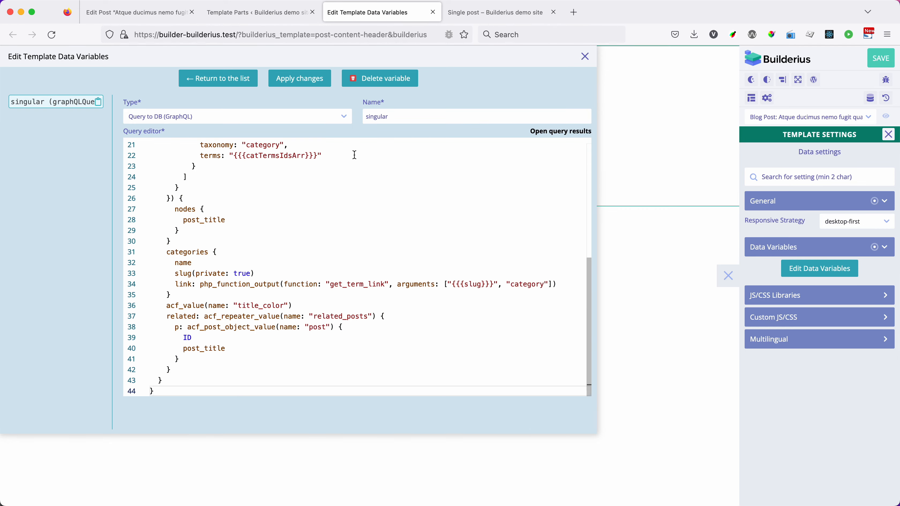
Step: Reduce the singular query to the post title and the featured image's file_url, and apply the changes
drag(174, 371, 173, 221)
key(BackSpace)
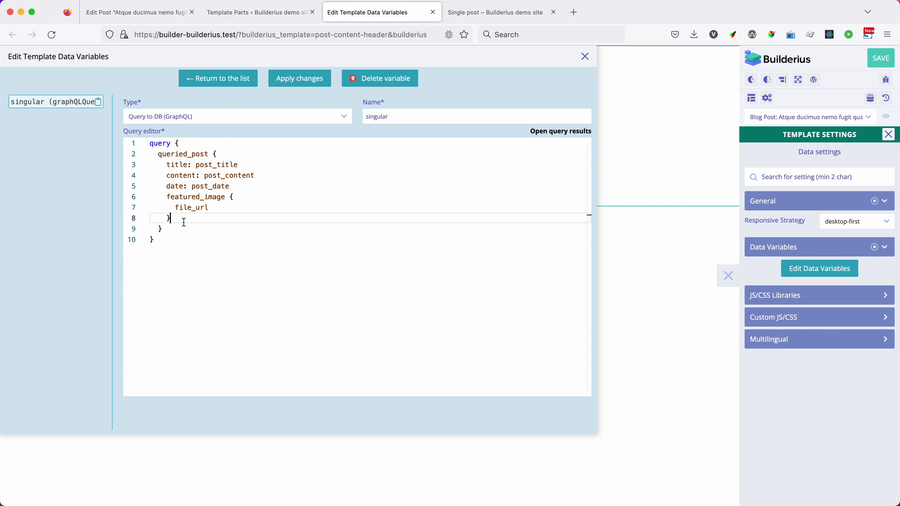
drag(233, 186, 166, 175)
key(BackSpace)
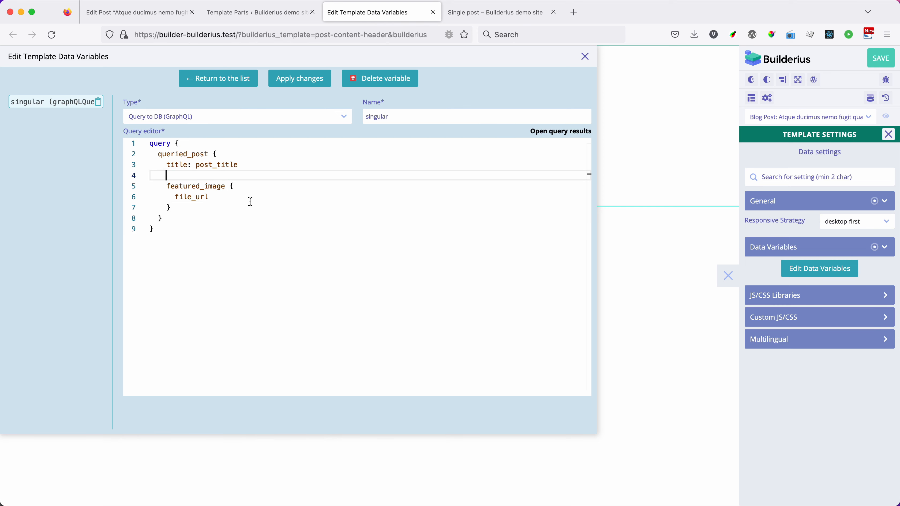
key(BackSpace)
key(BackSpace)
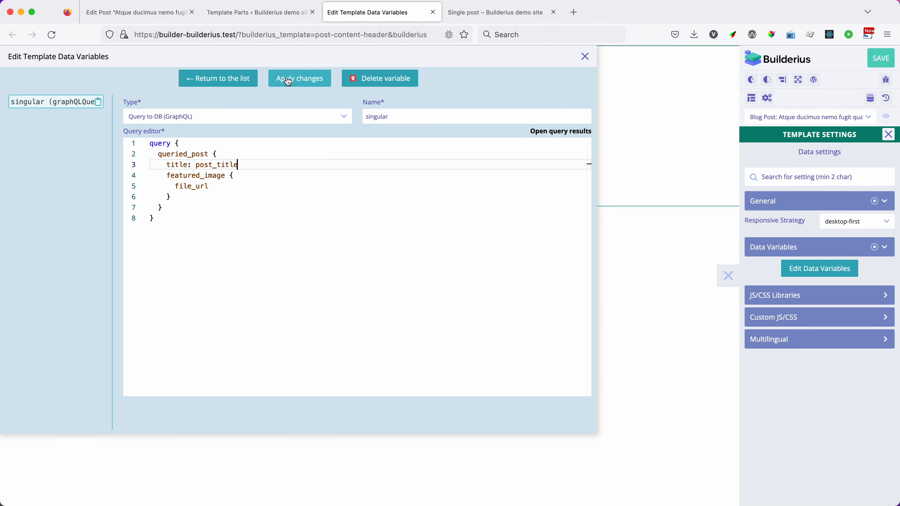
click(301, 81)
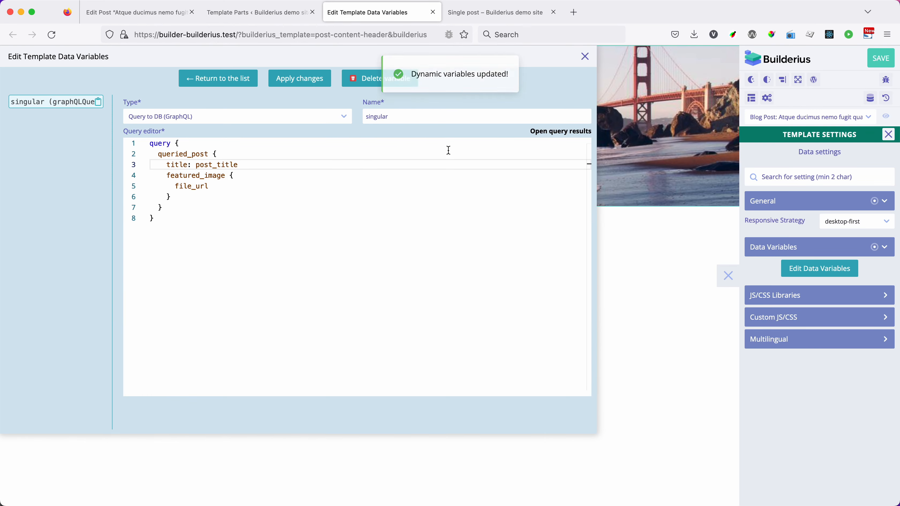
click(585, 57)
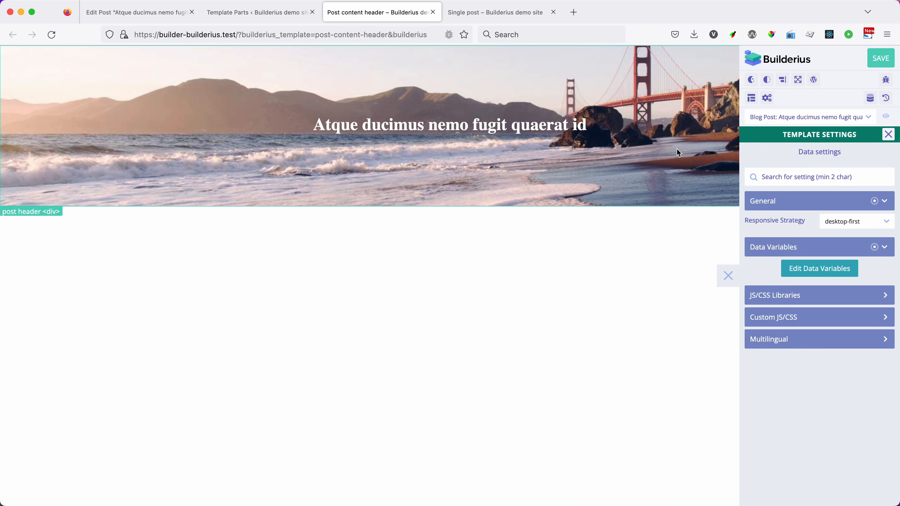
Step: Examine the Heading's dynamic title expression in the Post content header template part
click(889, 135)
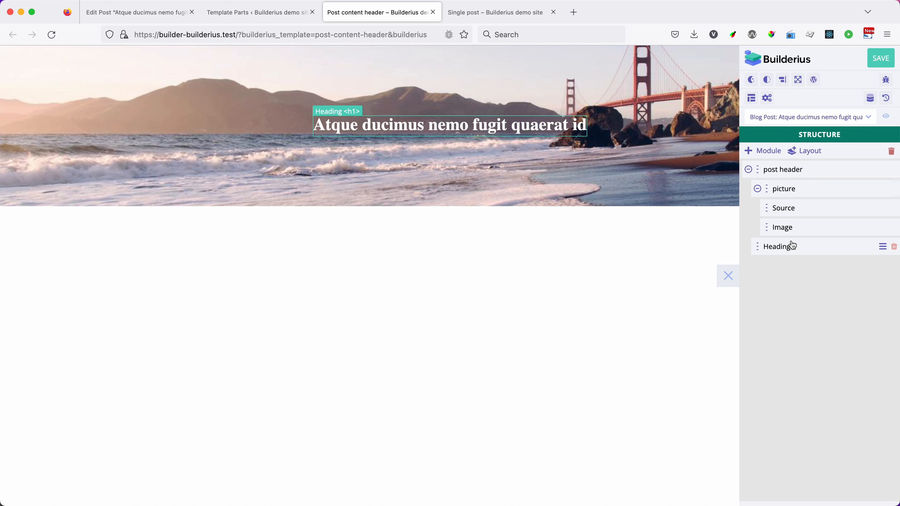
click(778, 247)
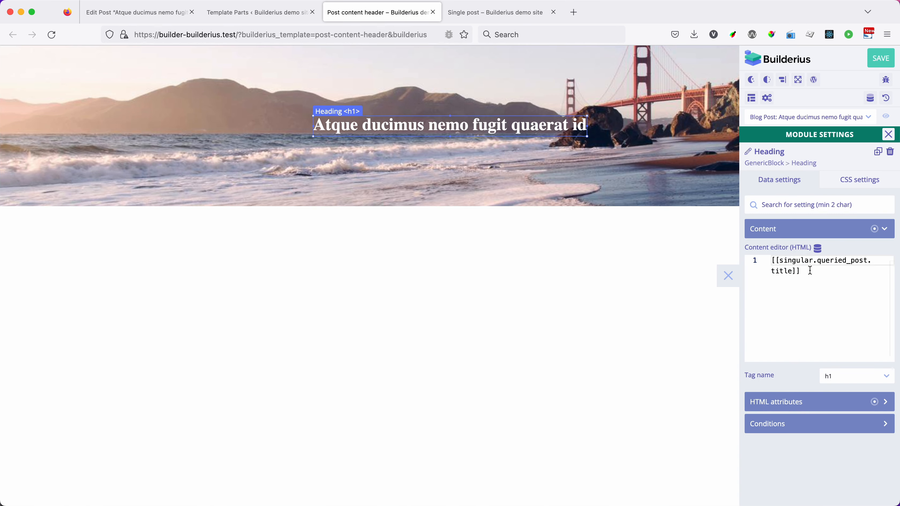
drag(802, 273, 775, 262)
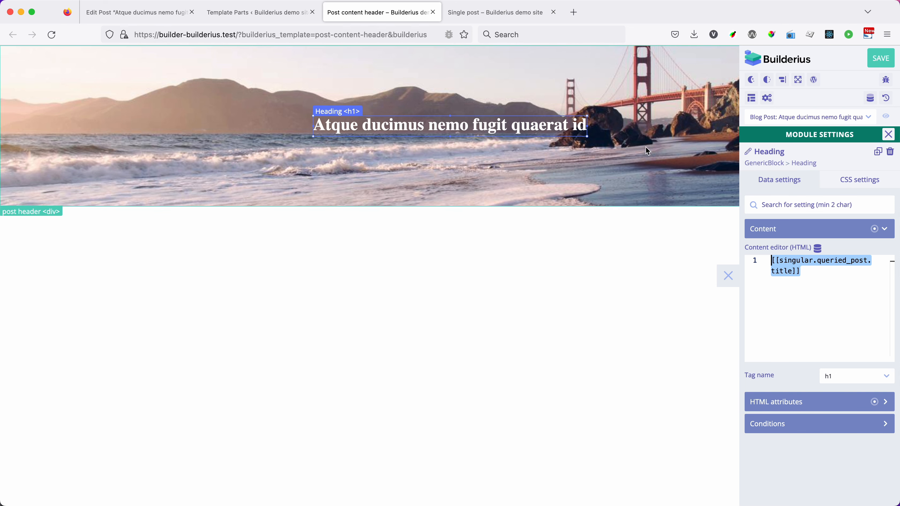
Step: Preview the template part with the blog post "Dolore et voluptatum sit", and return to "Atque ducimus nemo fugit quaerat id"
click(823, 118)
click(819, 126)
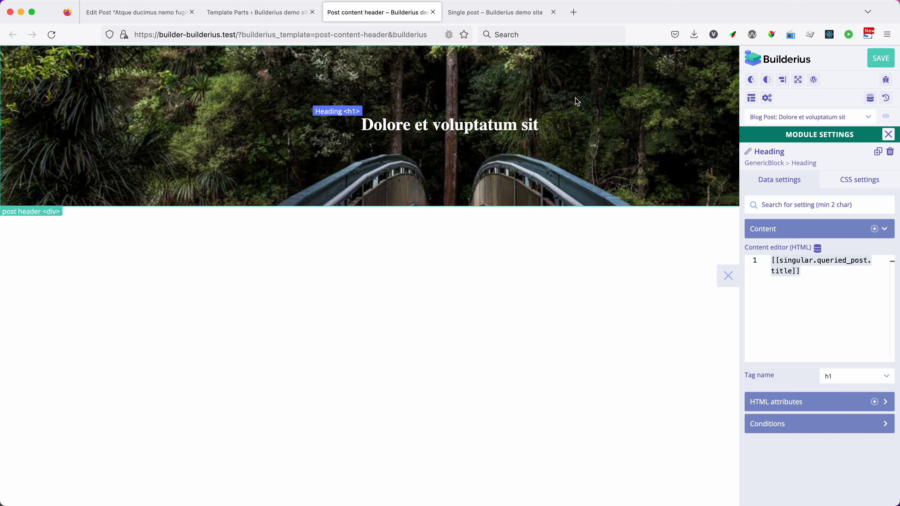
click(823, 117)
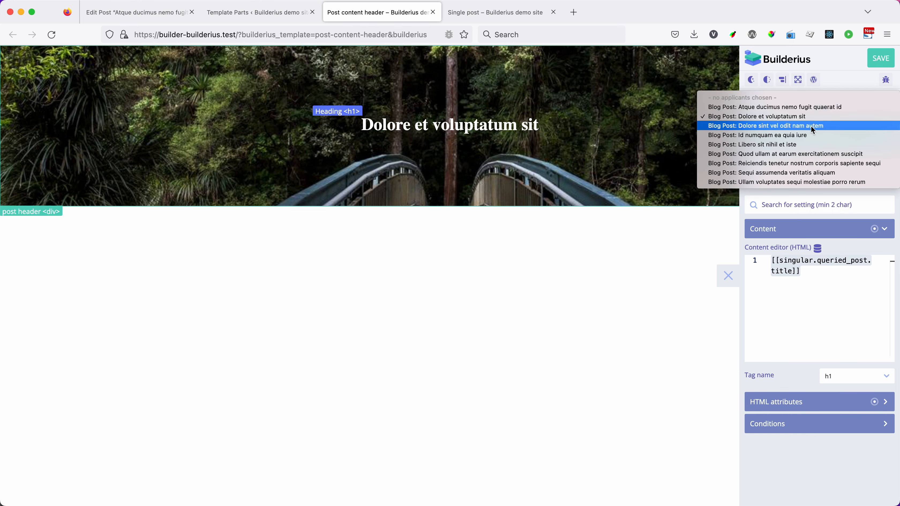
click(774, 108)
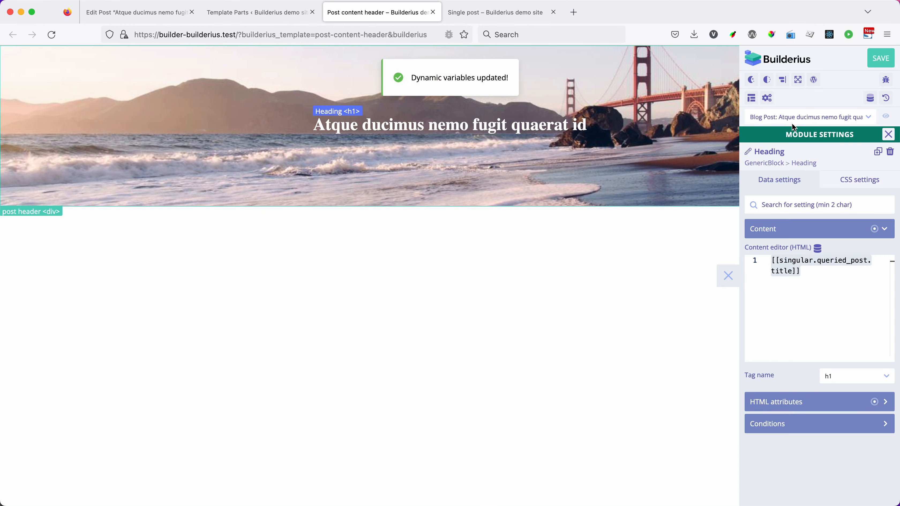
Step: Compare the header with the one in the Single post template, and save the Post content header template part
click(505, 13)
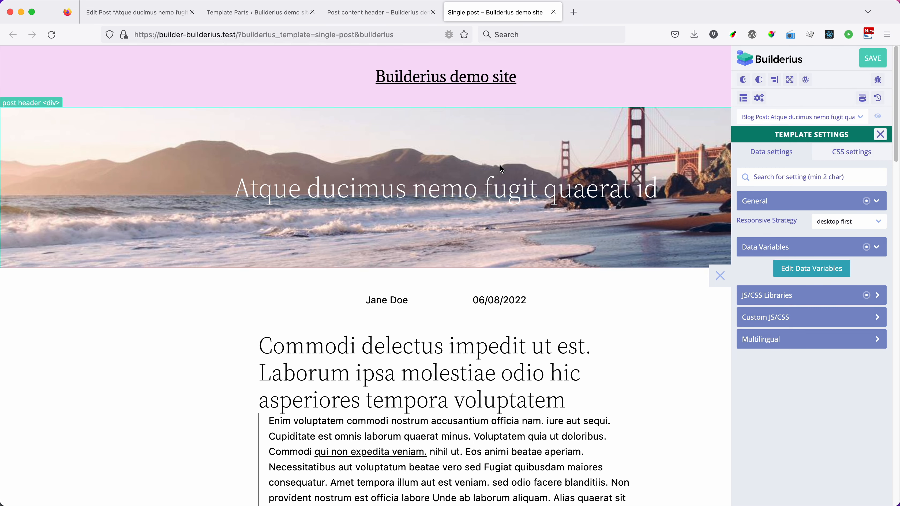
click(393, 16)
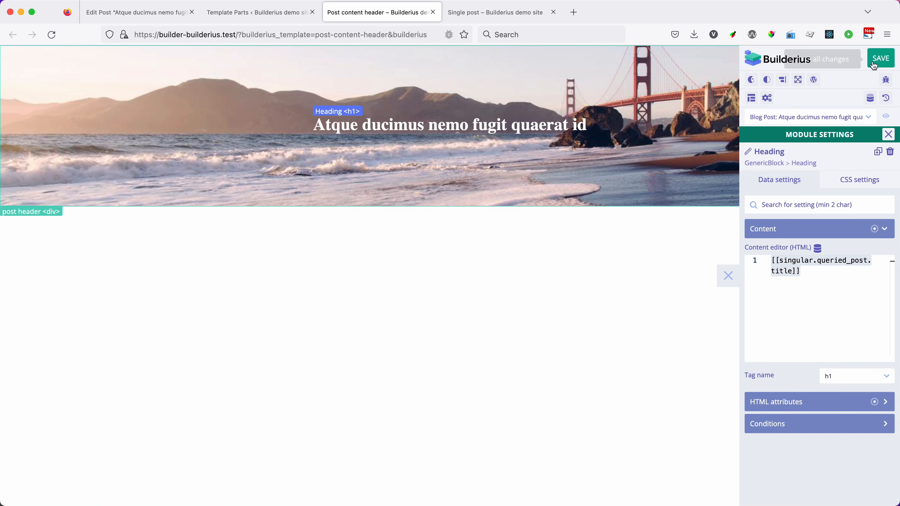
click(882, 61)
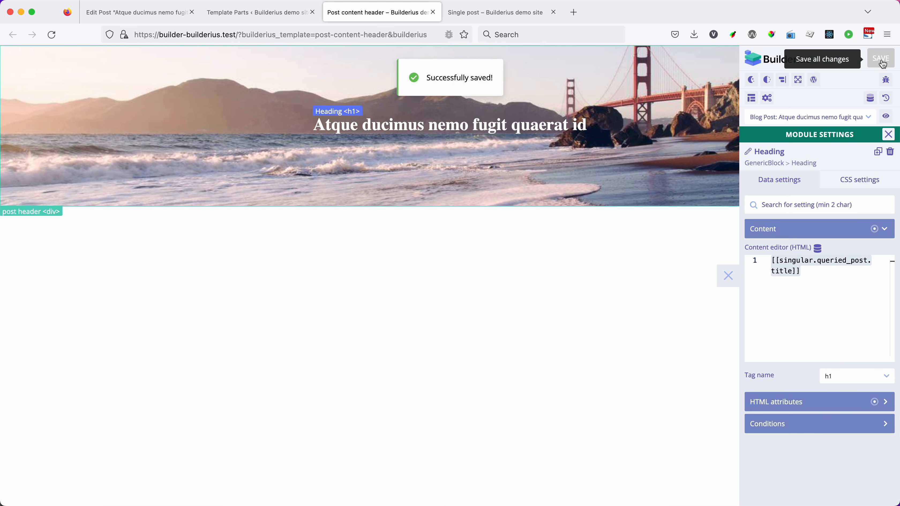
Step: Add a Template Part module inside the post wrapper of the Single post template
click(487, 13)
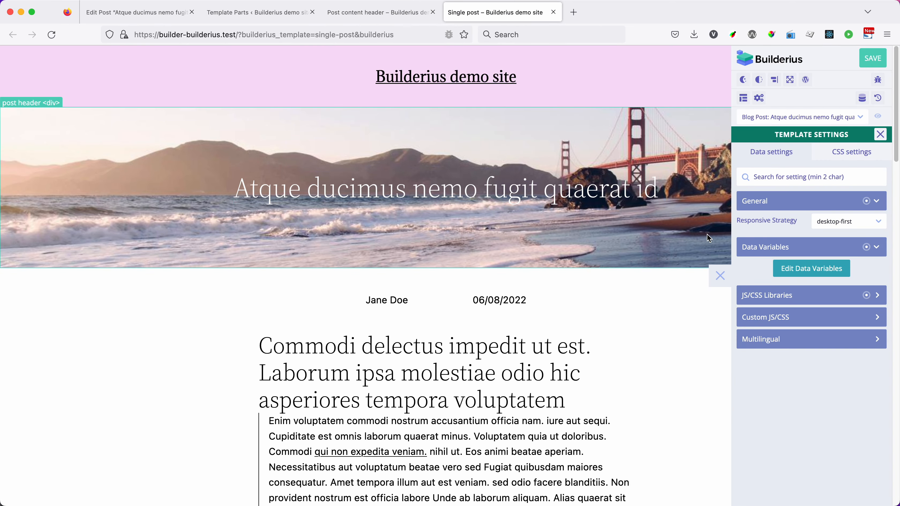
click(882, 135)
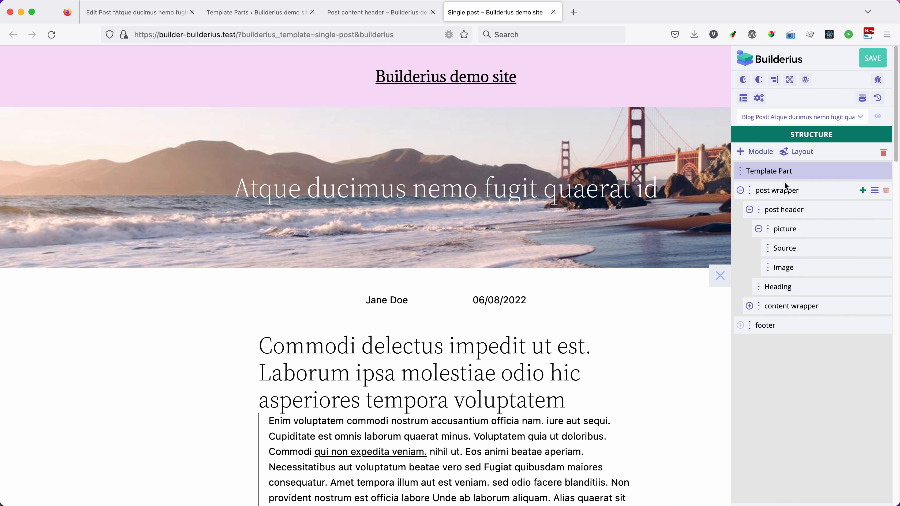
click(750, 210)
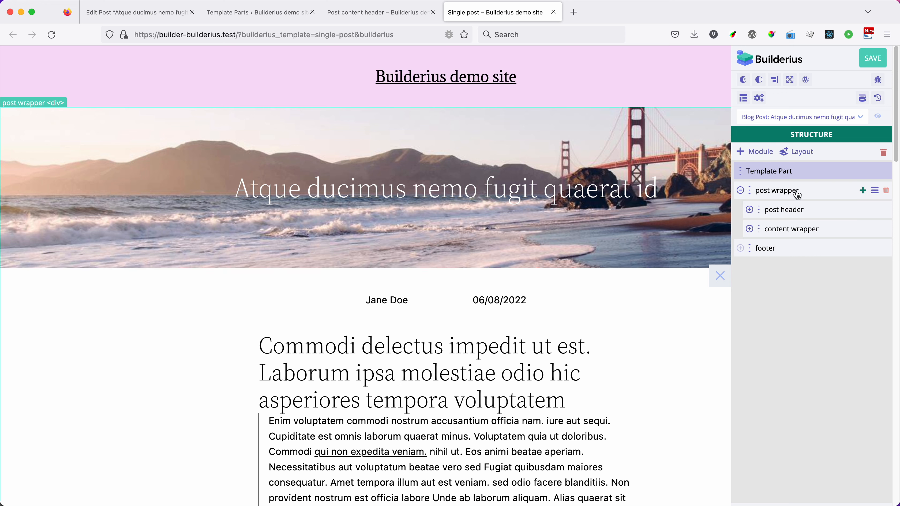
click(863, 191)
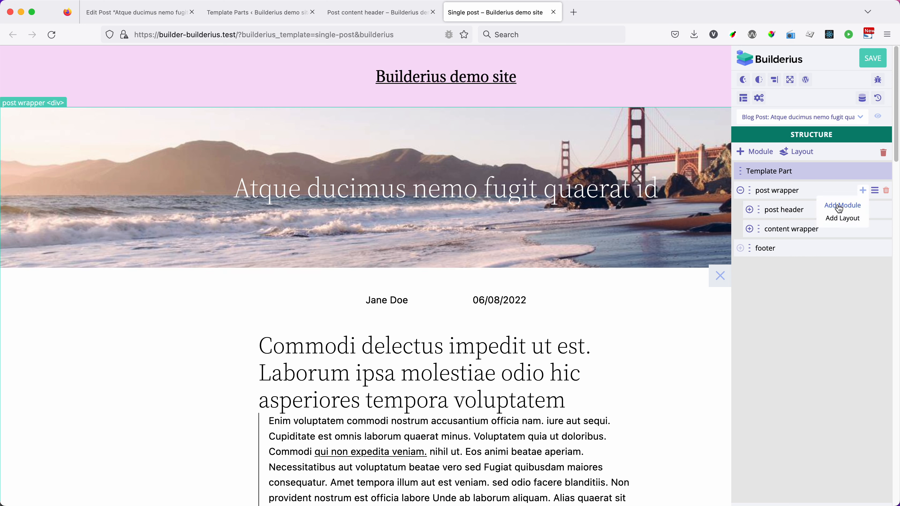
click(863, 190)
click(852, 203)
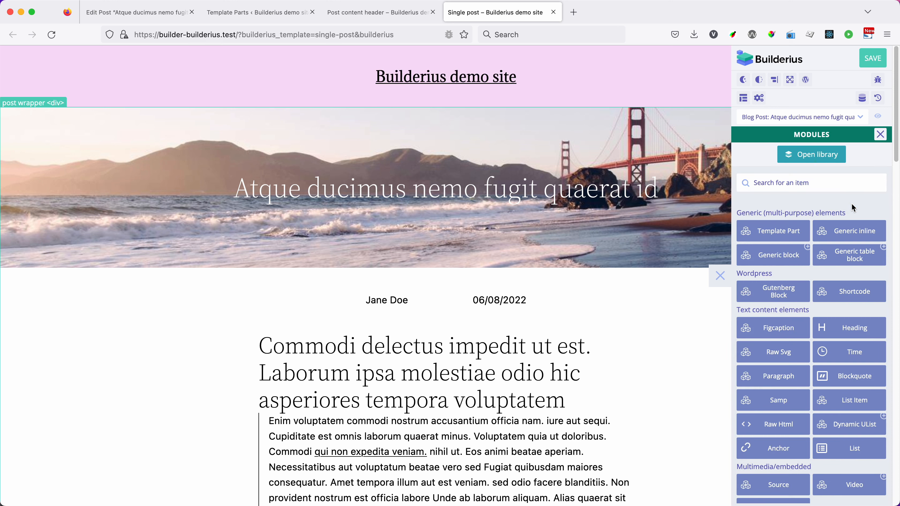
click(773, 234)
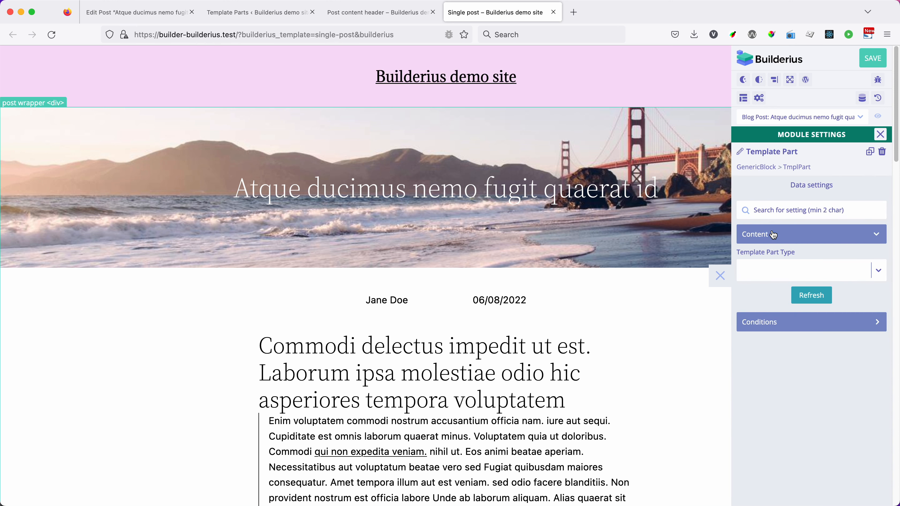
Step: Set the new module's template part type to post-header, copied from the Post content header's details in the template parts list
click(803, 270)
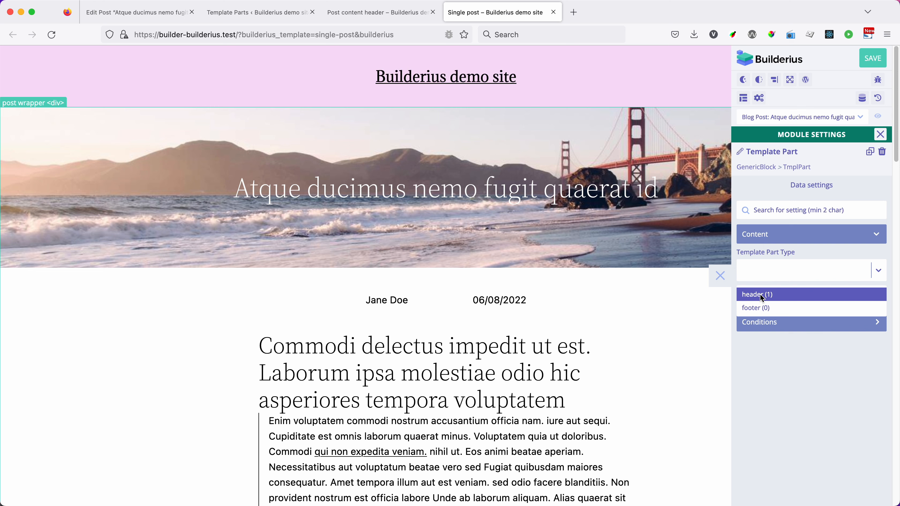
click(774, 269)
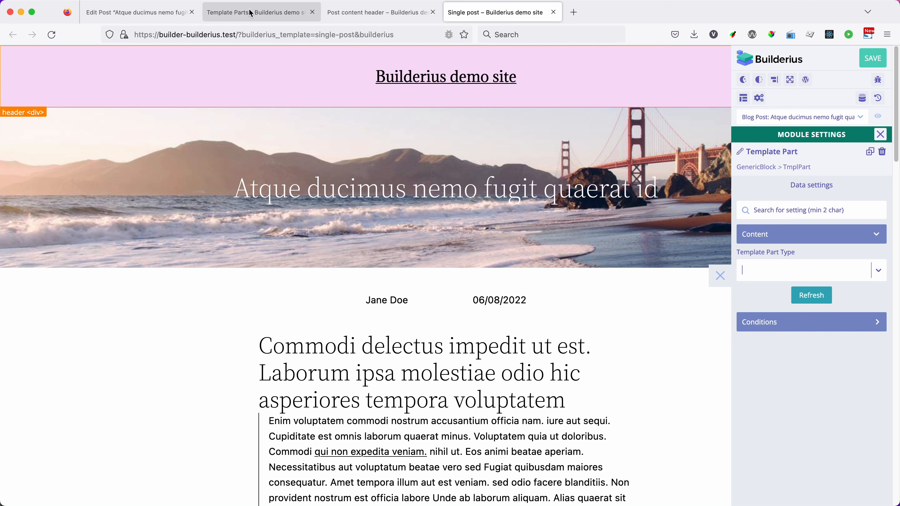
click(273, 19)
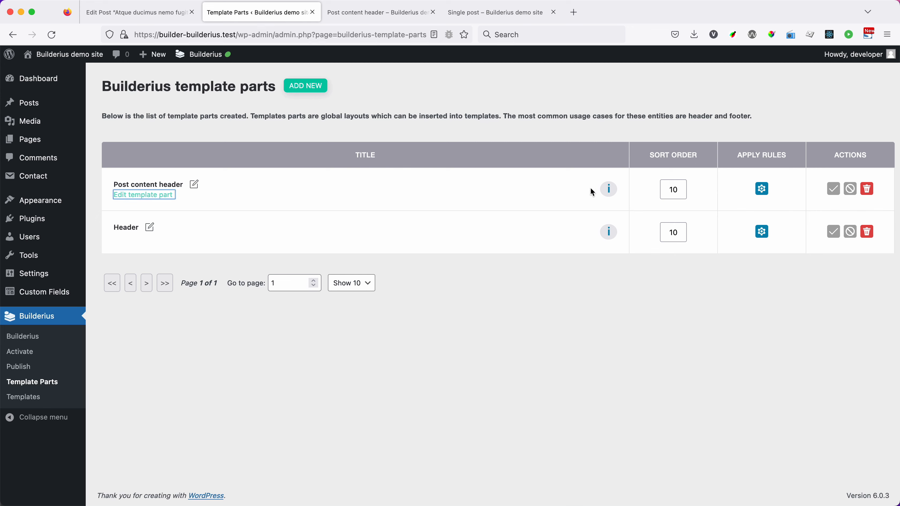
click(610, 190)
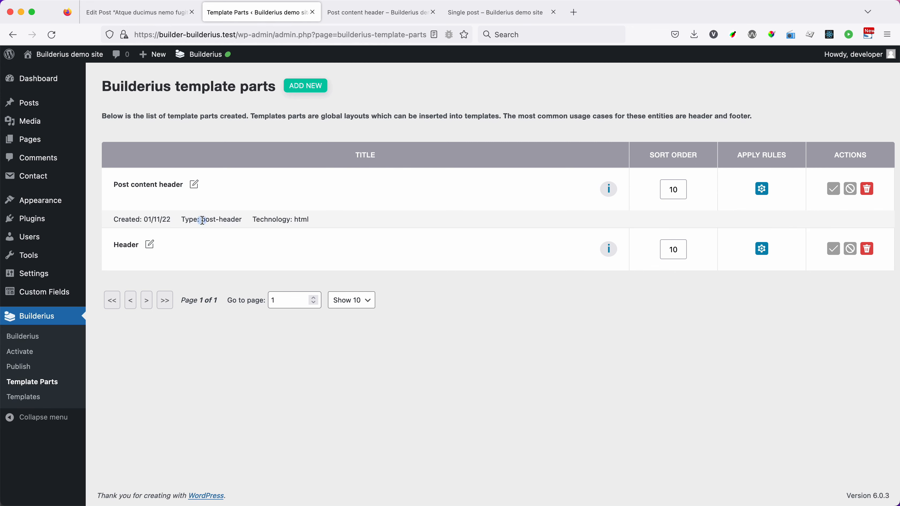
drag(202, 220, 244, 220)
key(super+c)
click(478, 14)
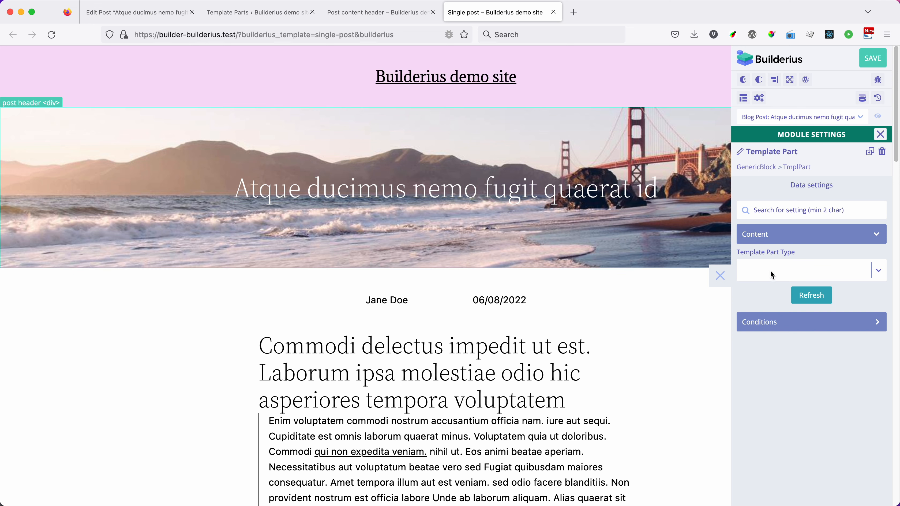
key(super+v)
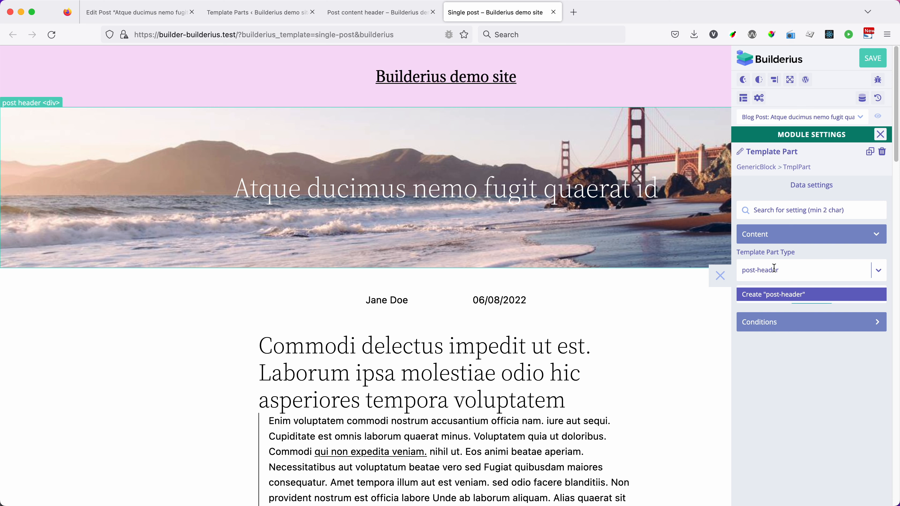
click(781, 295)
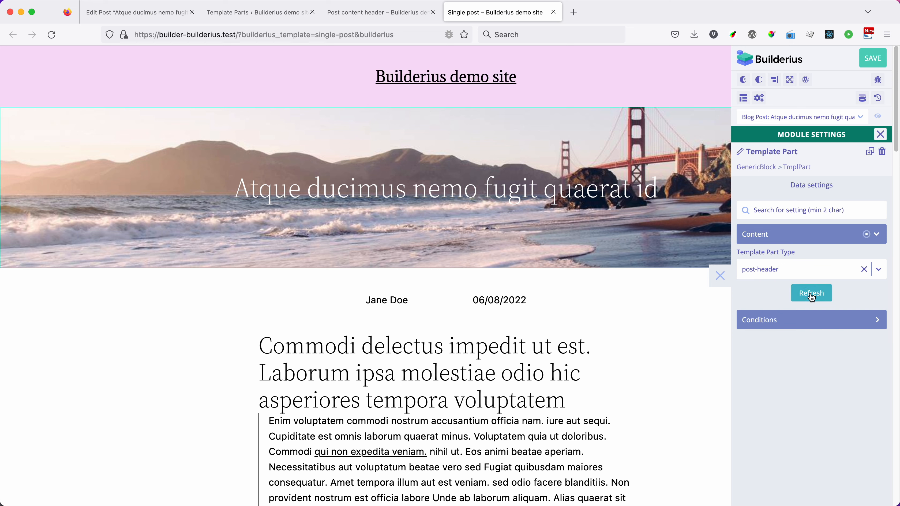
click(881, 133)
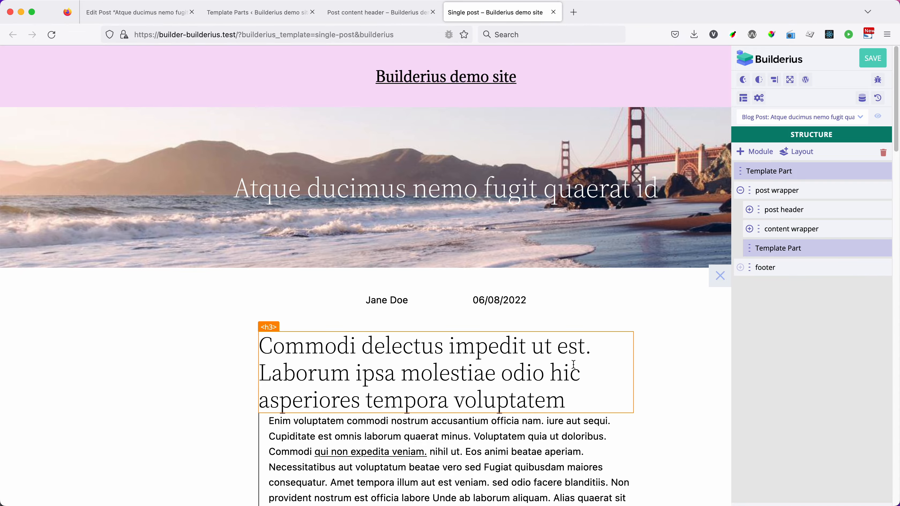
Step: Move the new Template Part above the post header inside the post wrapper
scroll(647, 347, down, 15)
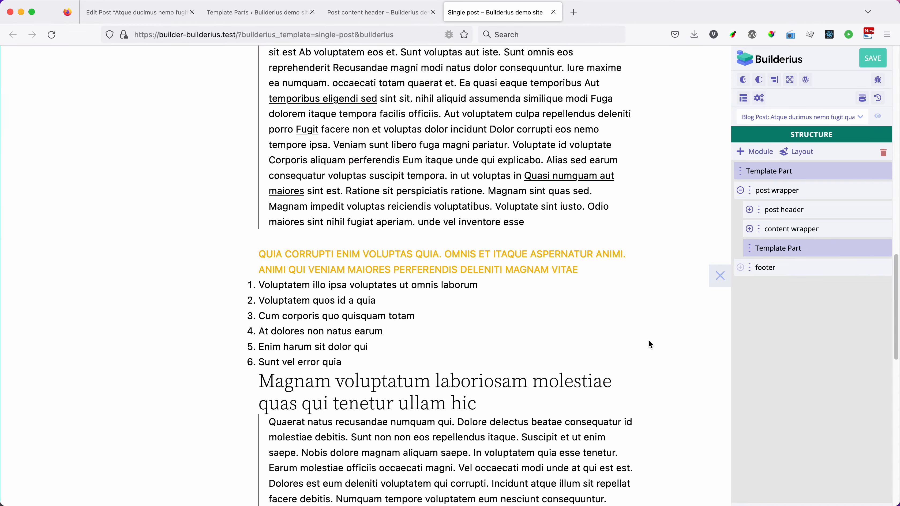
scroll(627, 258, up, 12)
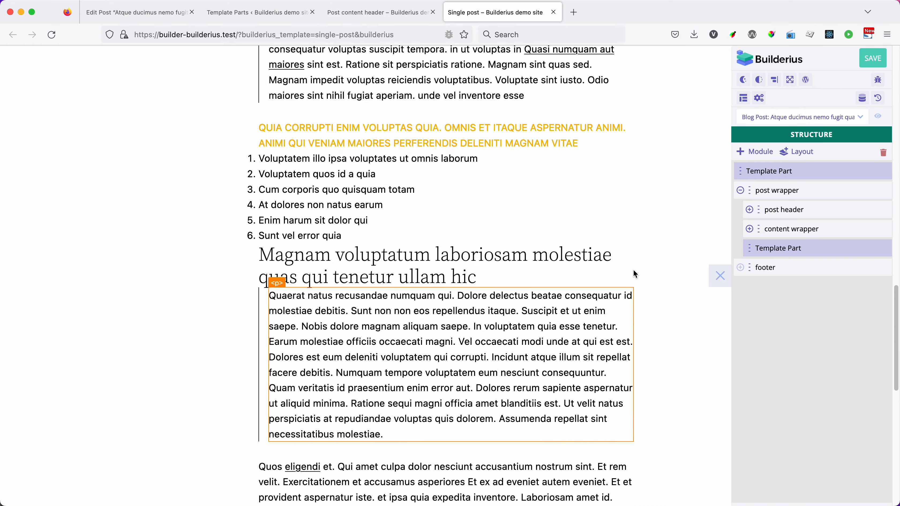
scroll(633, 276, up, 5)
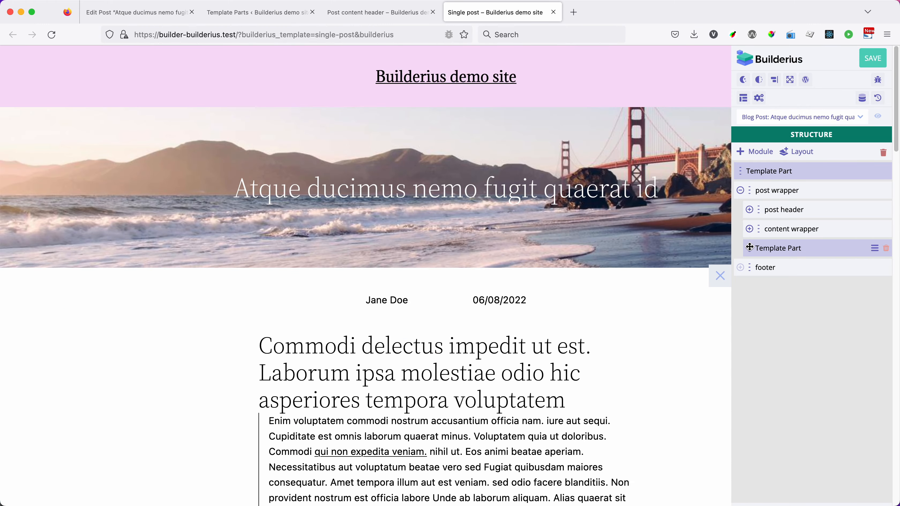
drag(750, 248, 753, 204)
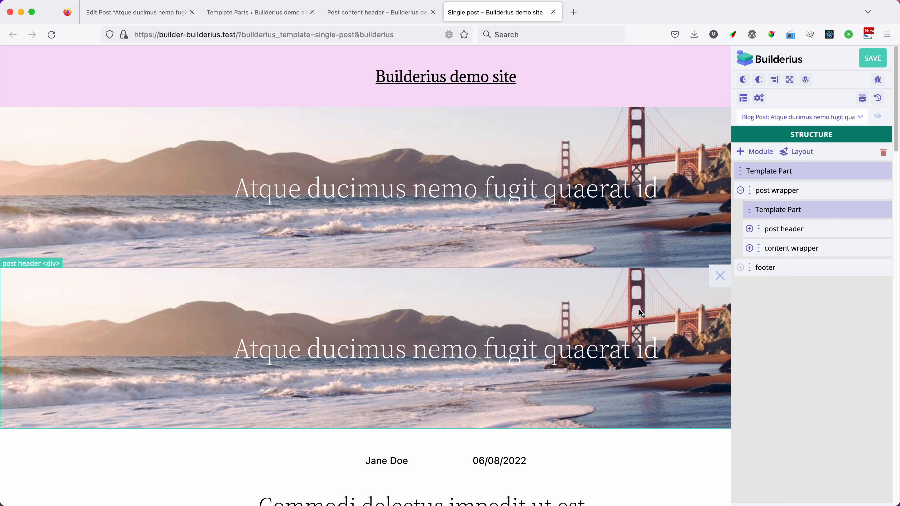
Step: Remove the title: post_title line from the singular GraphQL query in the Single post template's data variables
click(744, 98)
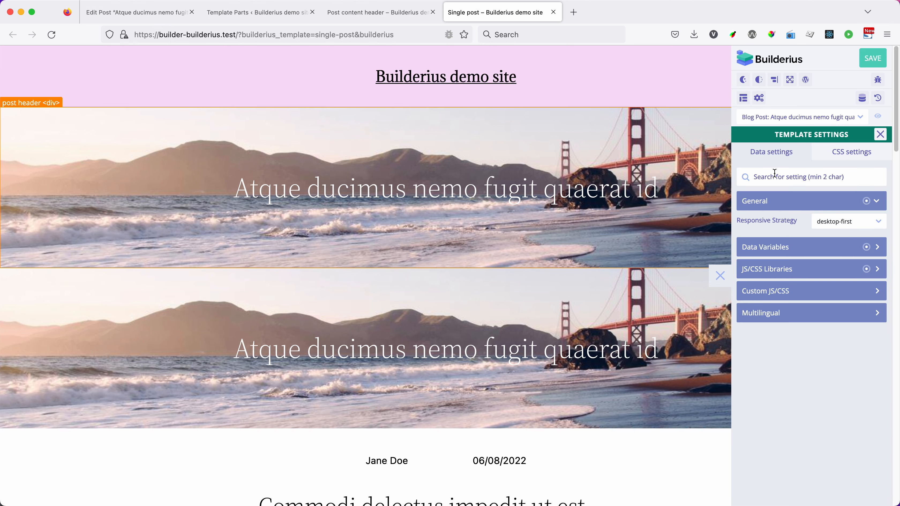
click(796, 247)
click(800, 269)
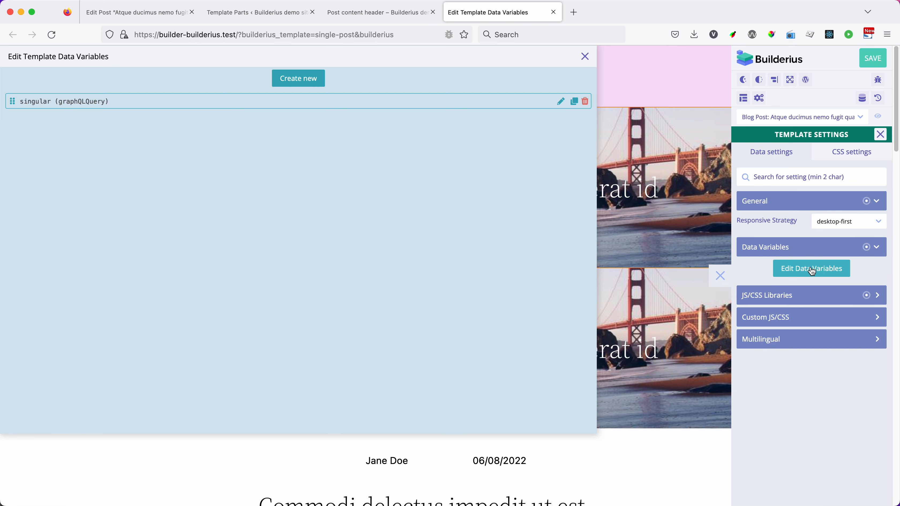
double_click(31, 101)
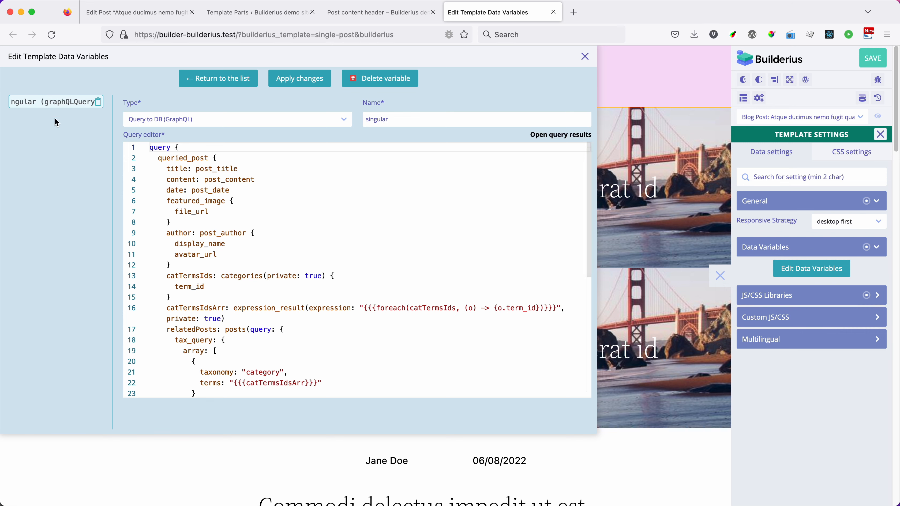
drag(167, 168, 249, 165)
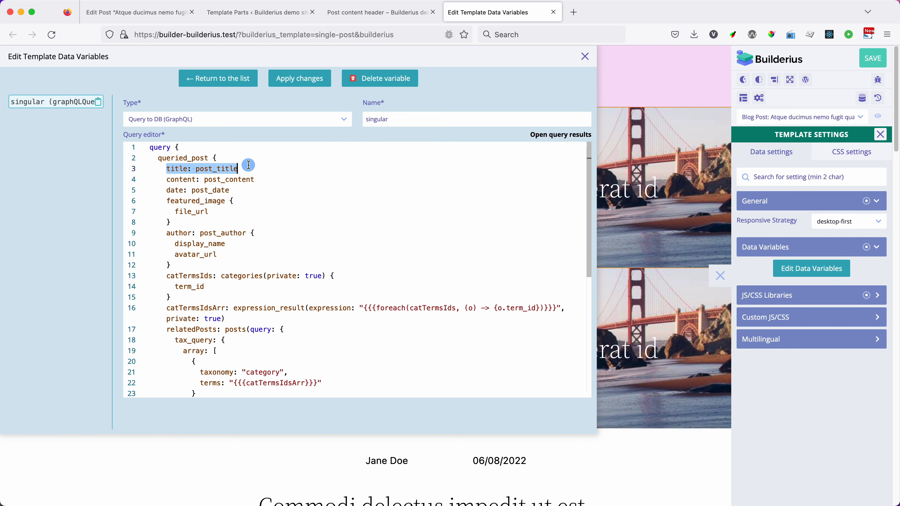
key(BackSpace)
key(BackSpace)
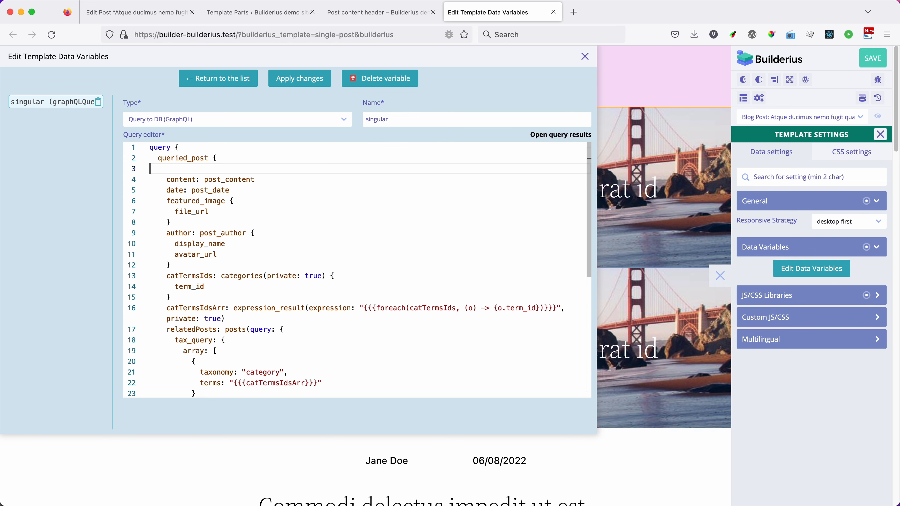
key(BackSpace)
Step: Remove the featured_image block with its file_url field from the singular query, apply the changes and close the template settings
drag(170, 212, 150, 190)
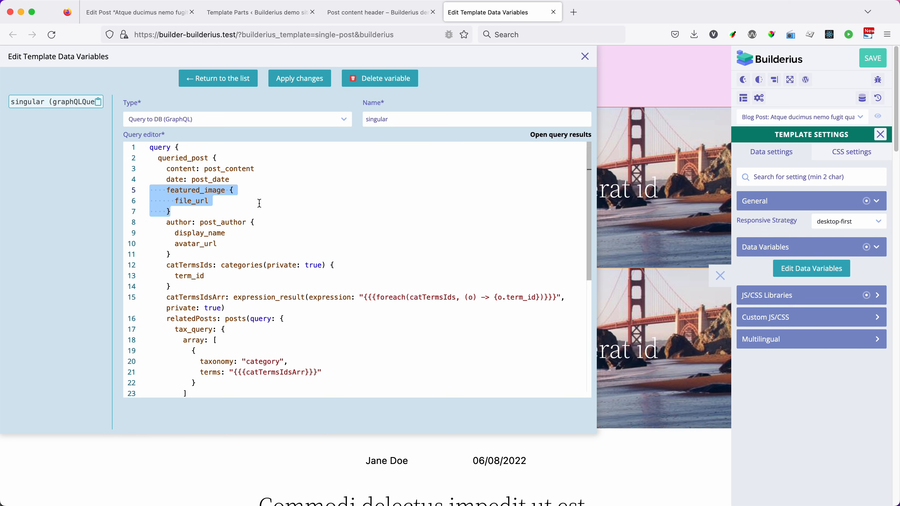
key(BackSpace)
key(BackSpace)
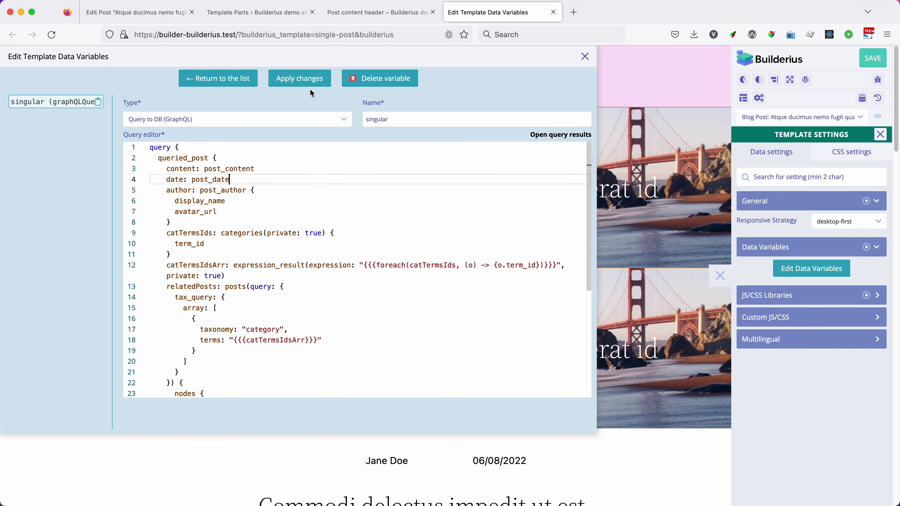
click(311, 80)
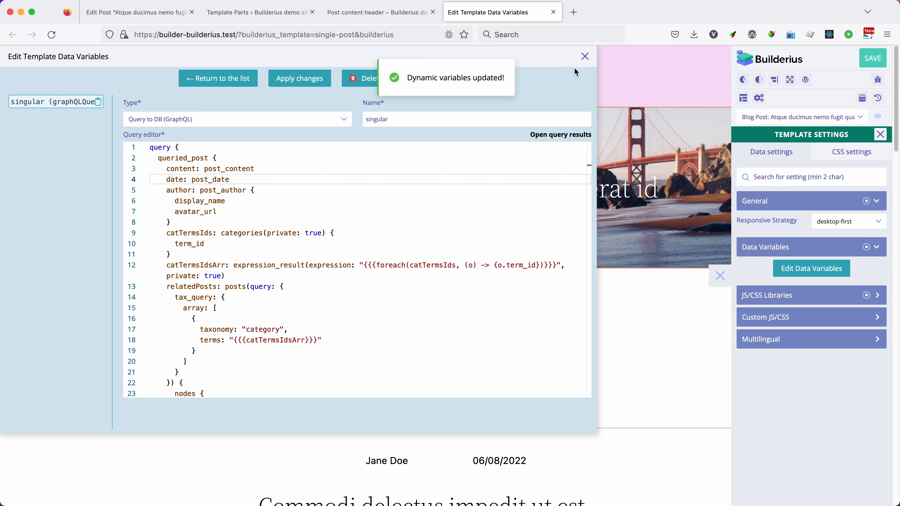
click(585, 57)
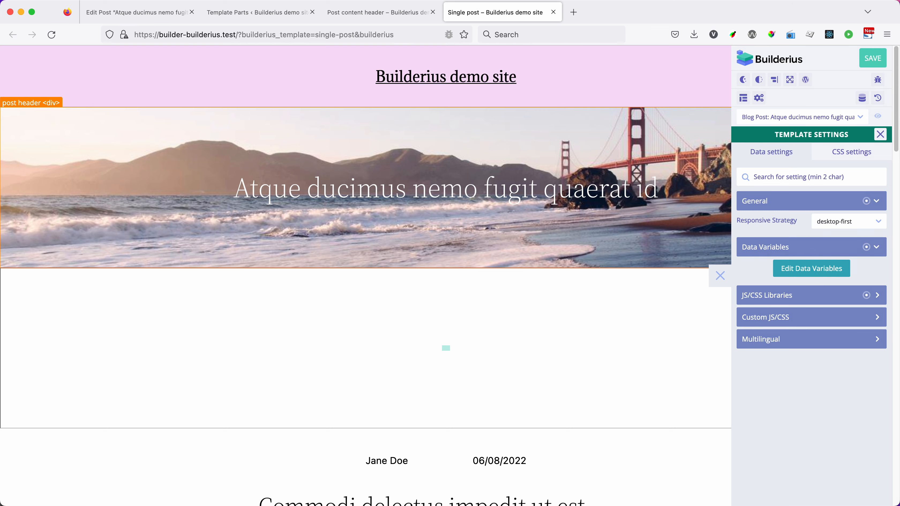
click(881, 134)
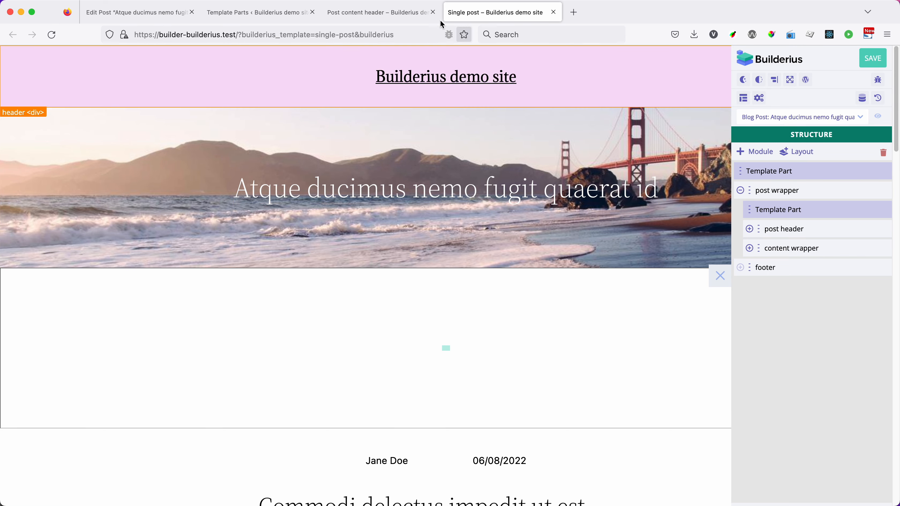
Step: Delete the original post header from the post wrapper, comparing the Single post template with the Post content header template part
click(393, 13)
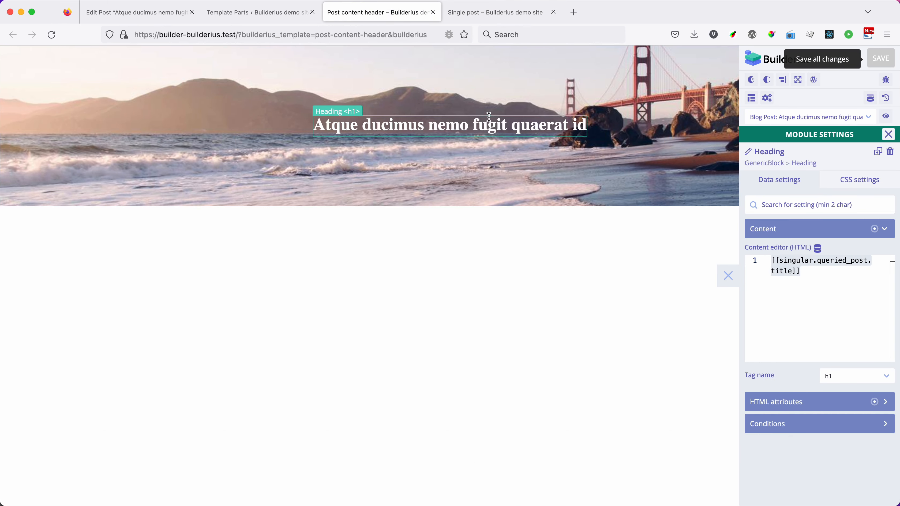
click(501, 14)
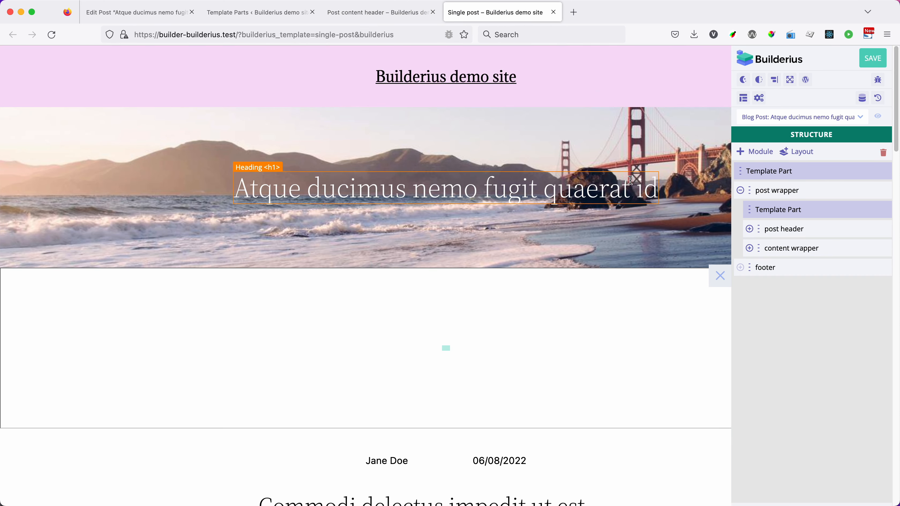
mouse_move(886, 233)
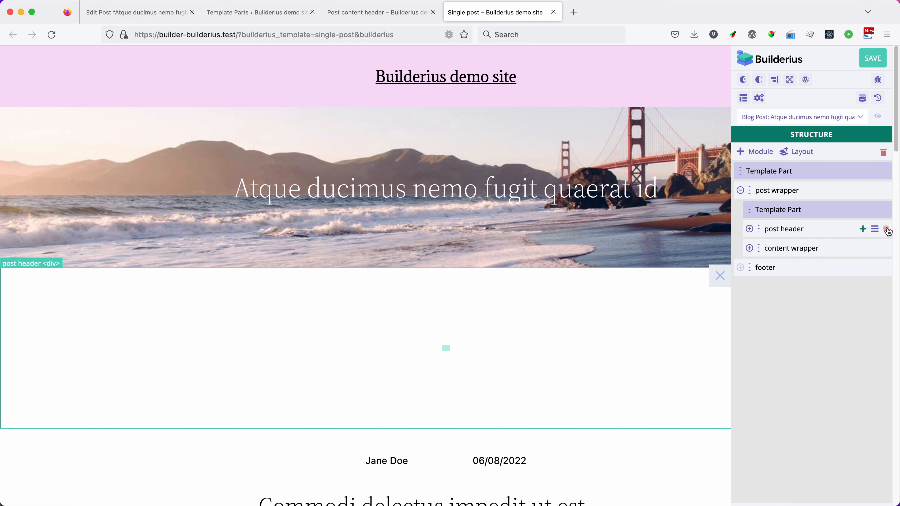
click(888, 232)
click(428, 308)
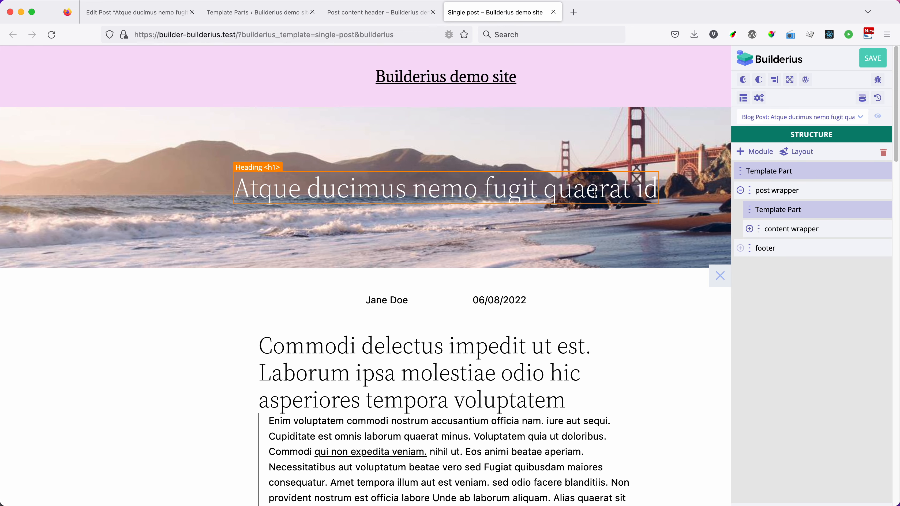
click(393, 13)
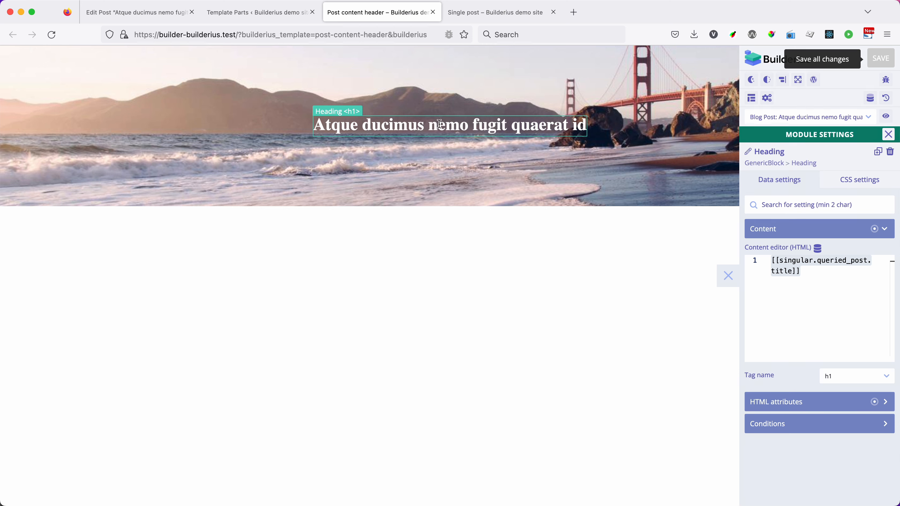
click(485, 16)
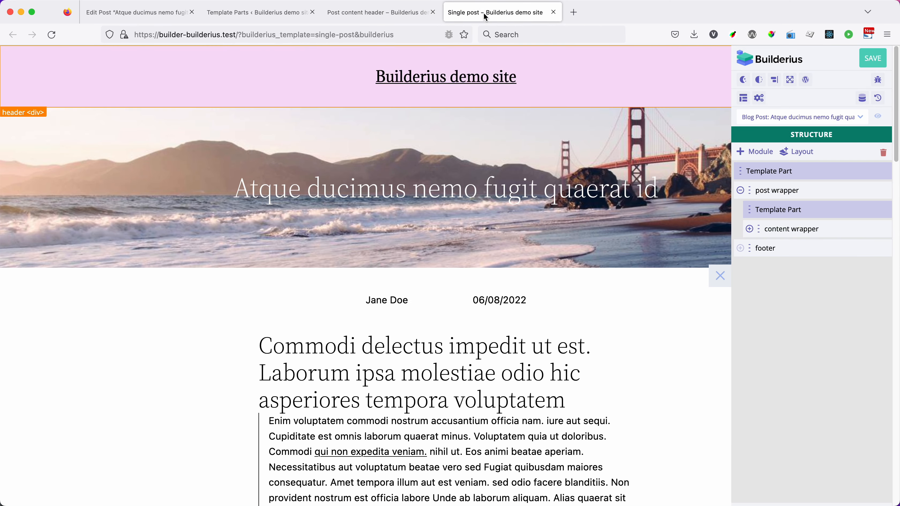